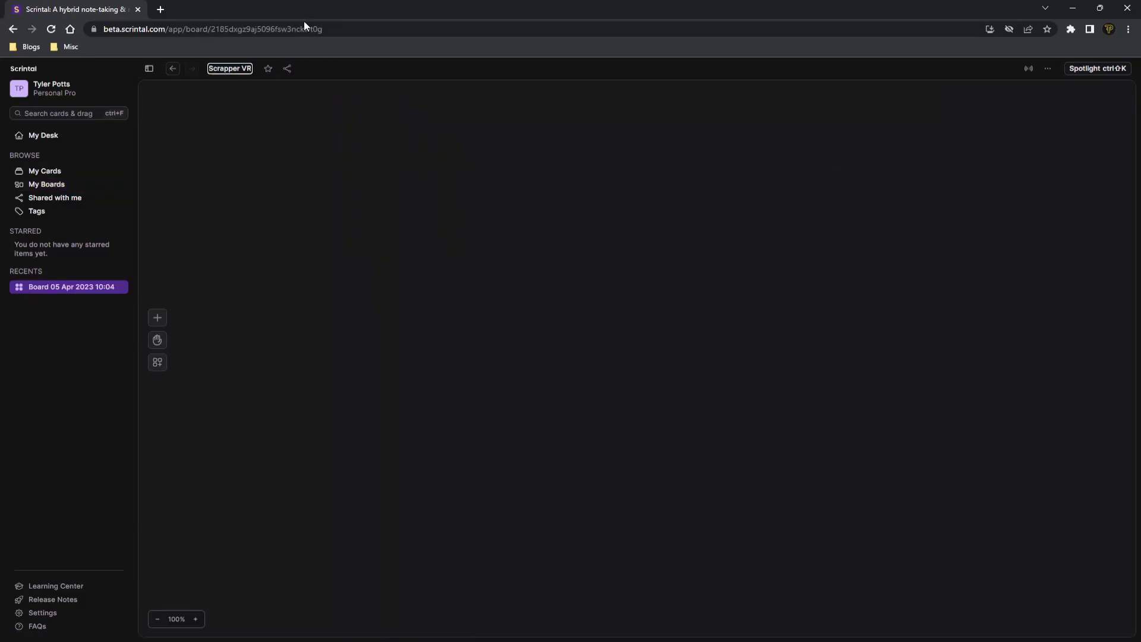
Append 'Game Document' to the board title, making it Scrapper VR Game Document
{"action": "key", "text": "Home"}
{"action": "type", "text": "Game Document"}
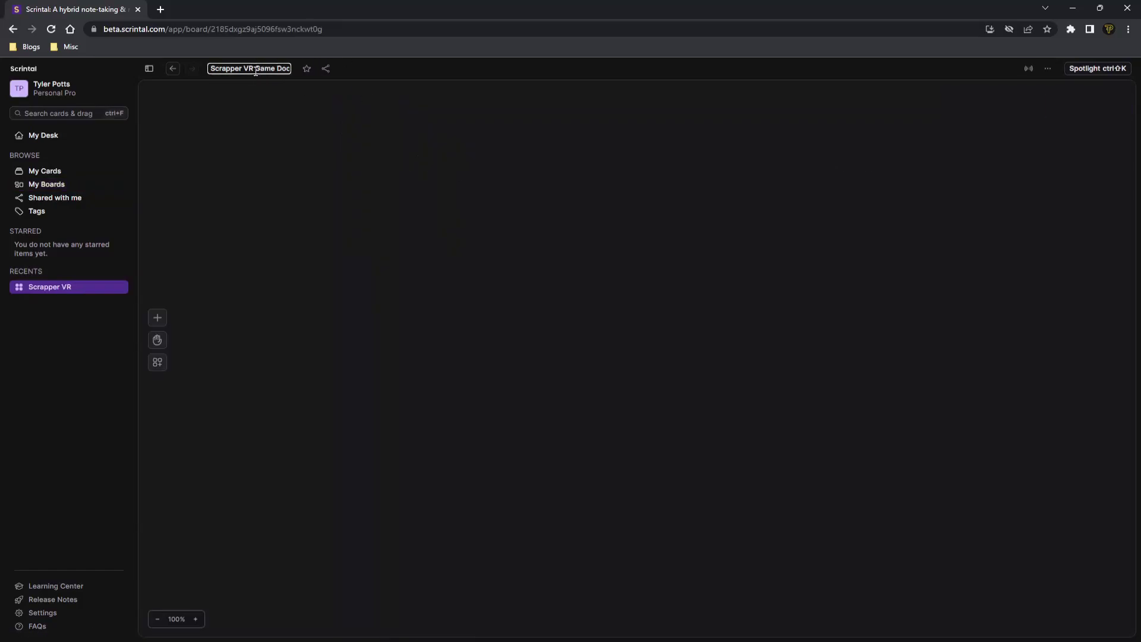
{"action": "key", "text": "Return"}
Create a new card on the board titled Game Overview
{"action": "double_click", "coordinate": [501, 319]}
{"action": "type", "text": "Sc"}
{"action": "key", "text": "BackSpace"}
{"action": "key", "text": "BackSpace"}
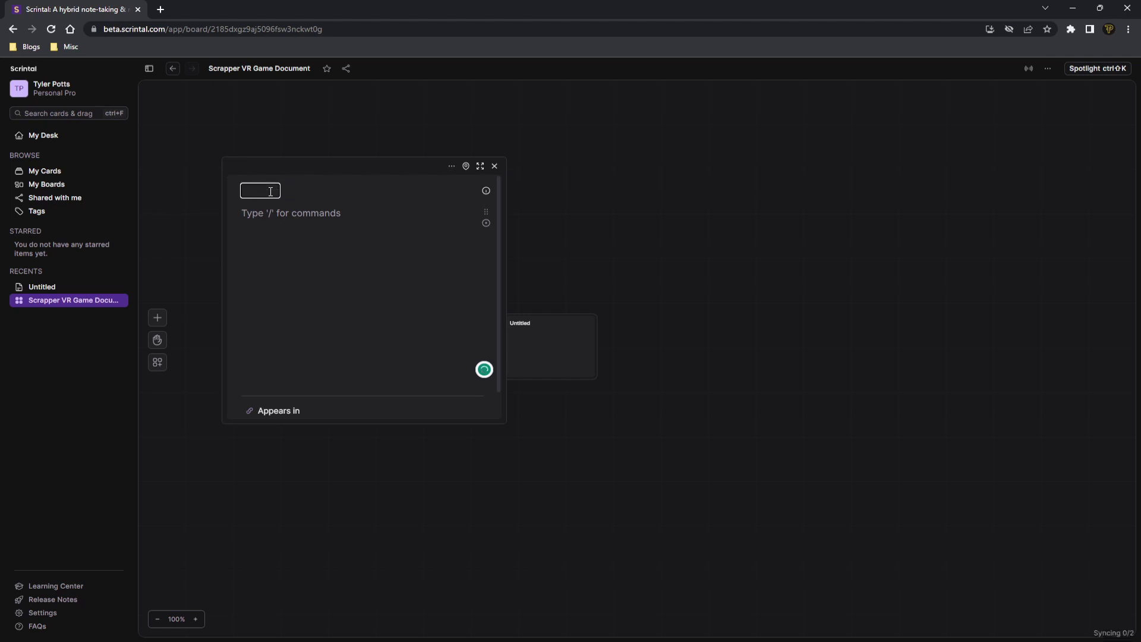
{"action": "type", "text": "Game Overview"}
{"action": "key", "text": "Return"}
{"action": "left_click", "coordinate": [469, 180]}
Type the card's opening body text, starting 'Scrapper vr is', and close the editor
{"action": "type", "text": "Scrapper vr is"}
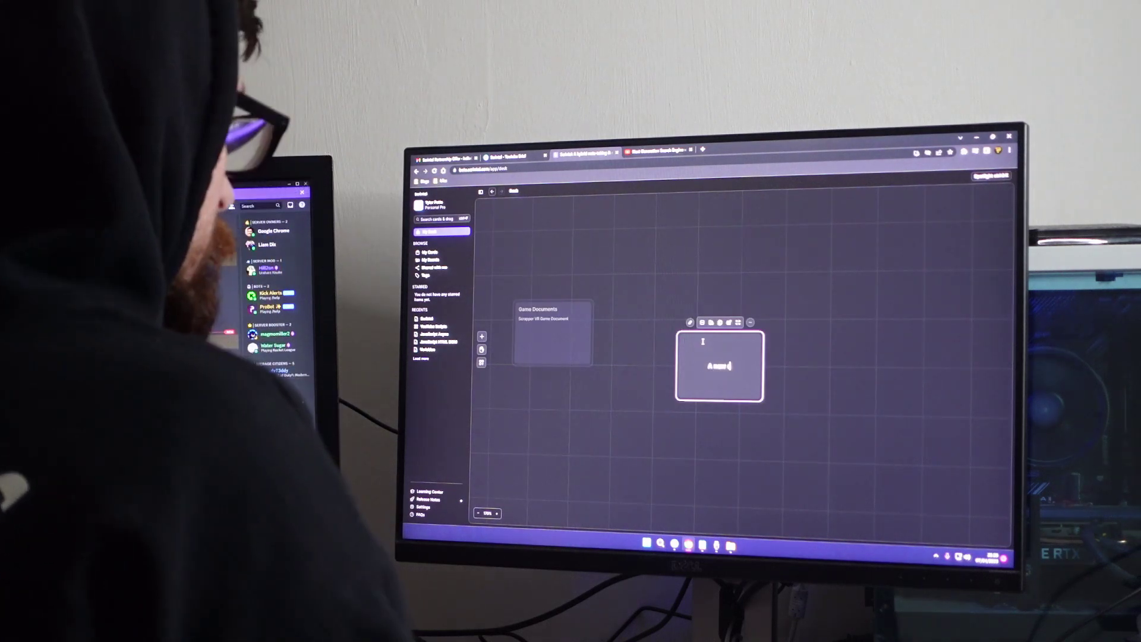
{"action": "type", "text": "card"}
{"action": "key", "text": "Return"}
{"action": "type", "text": "My ca"}
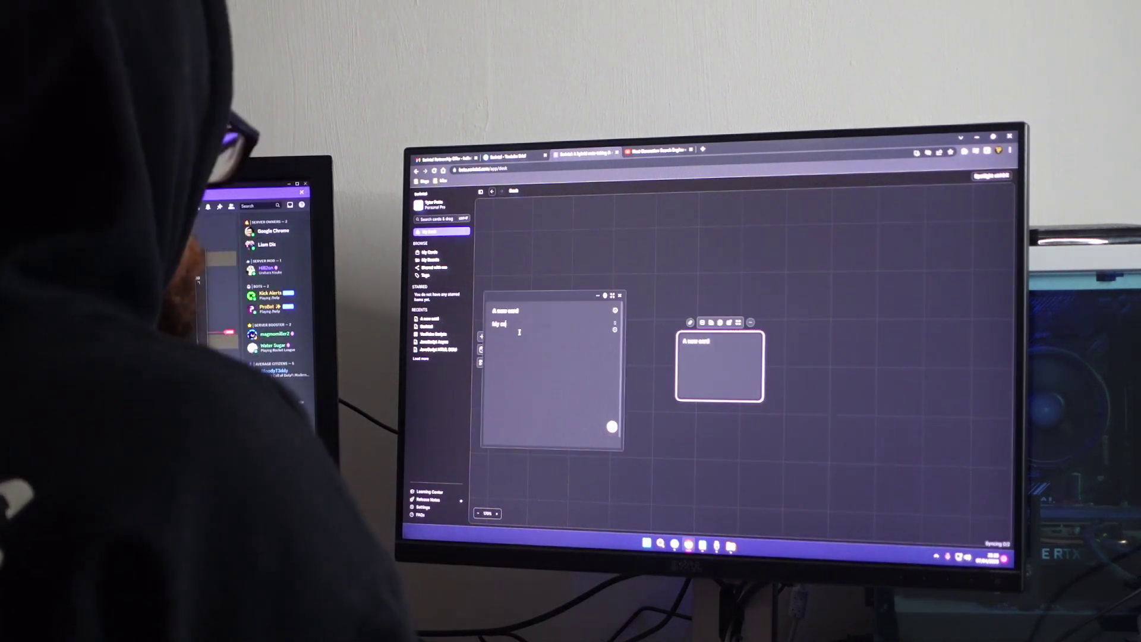
{"action": "type", "text": "rd is awesome"}
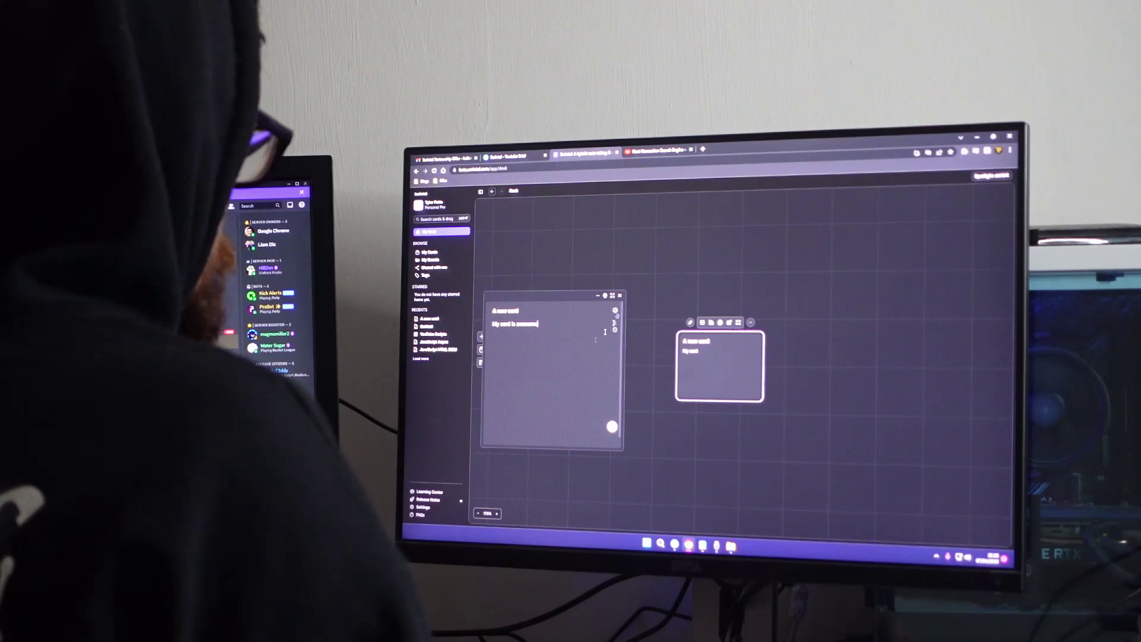
{"action": "key", "text": "Escape"}
Reopen the Scrapper VR board from the boards list and open Game Overview for editing
{"action": "left_click", "coordinate": [848, 344]}
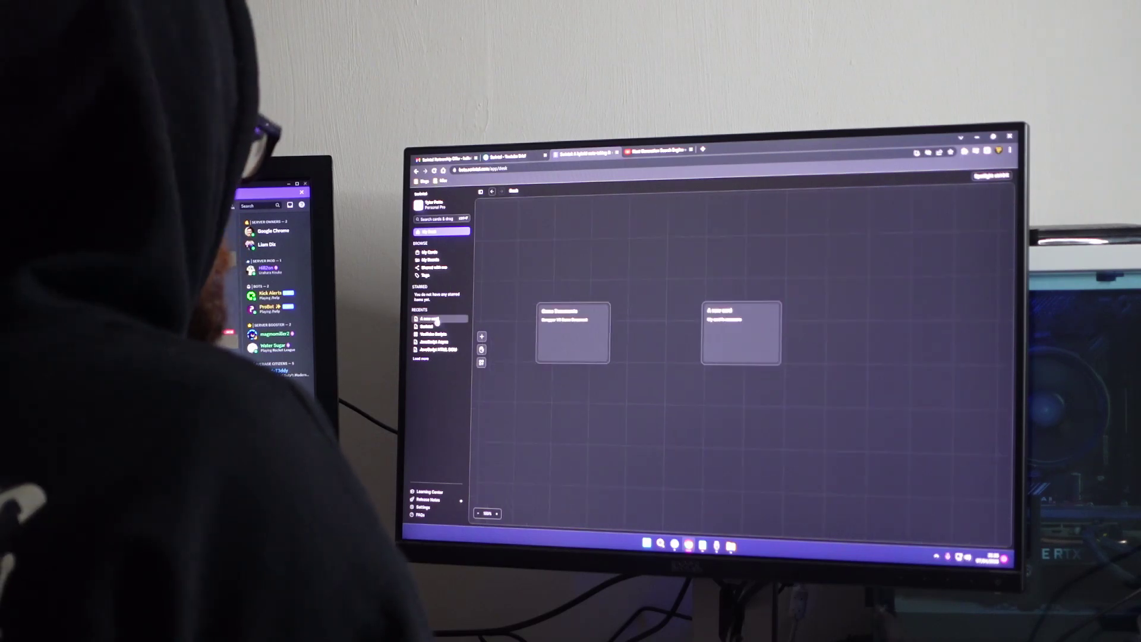
{"action": "left_click", "coordinate": [430, 259]}
{"action": "left_click", "coordinate": [631, 272]}
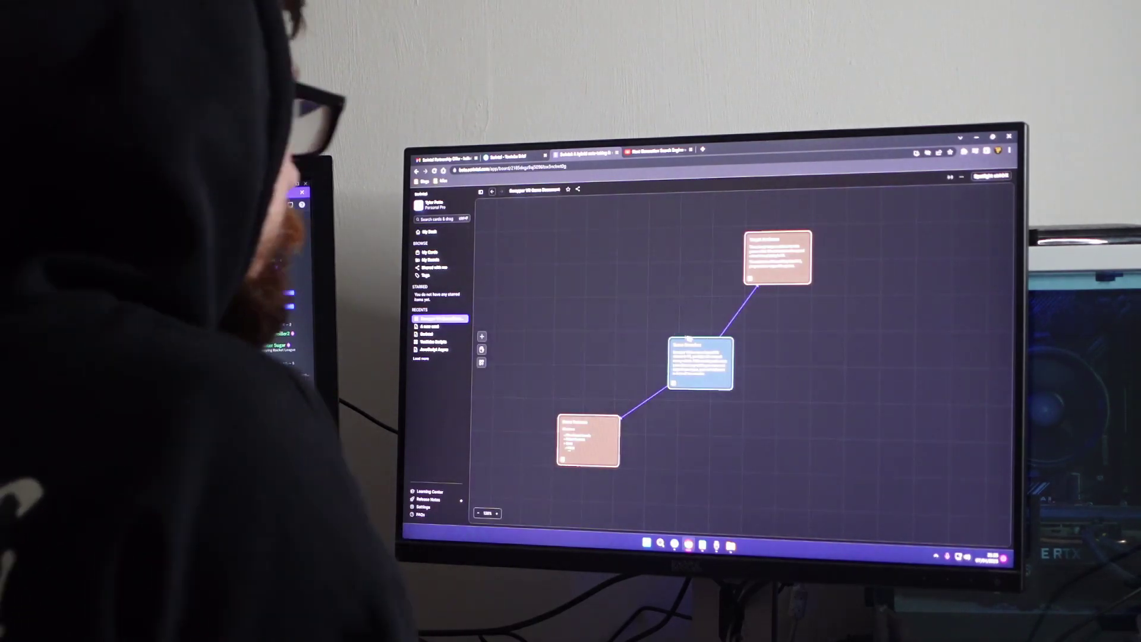
{"action": "scroll", "coordinate": [687, 338], "scroll_direction": "up", "scroll_amount": 3}
{"action": "scroll", "coordinate": [726, 296], "scroll_direction": "down", "scroll_amount": 4}
{"action": "scroll", "coordinate": [700, 331], "scroll_direction": "up", "scroll_amount": 3}
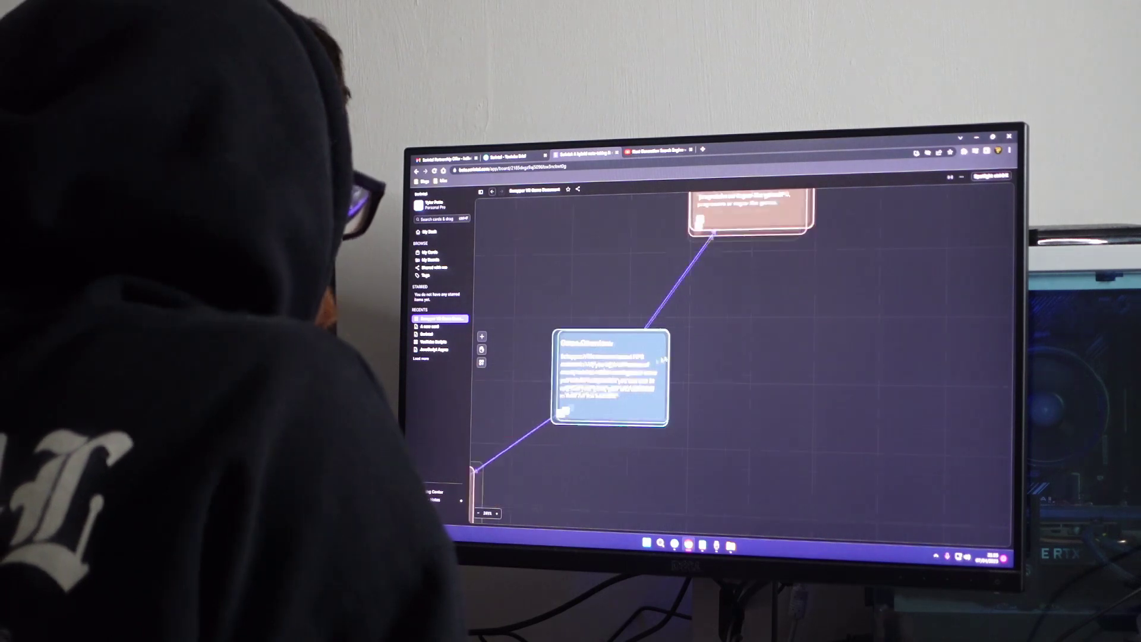
{"action": "double_click", "coordinate": [664, 360]}
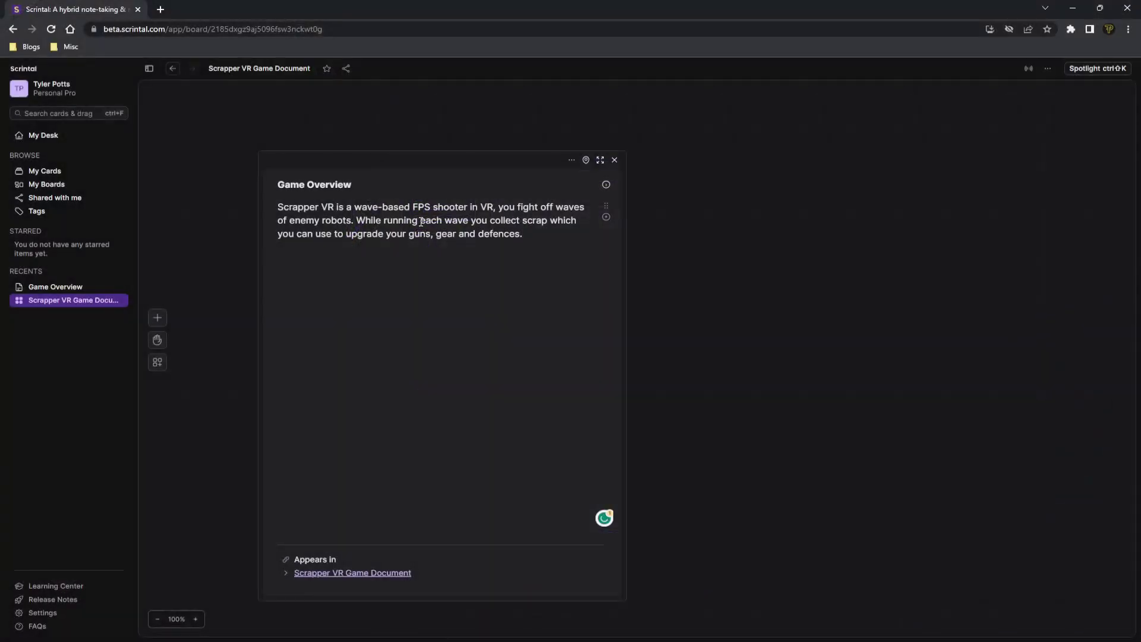
Finish the Game Overview text, adding that the game will start out as a Quest 2 game
{"action": "type", "text": "ight off theS"}
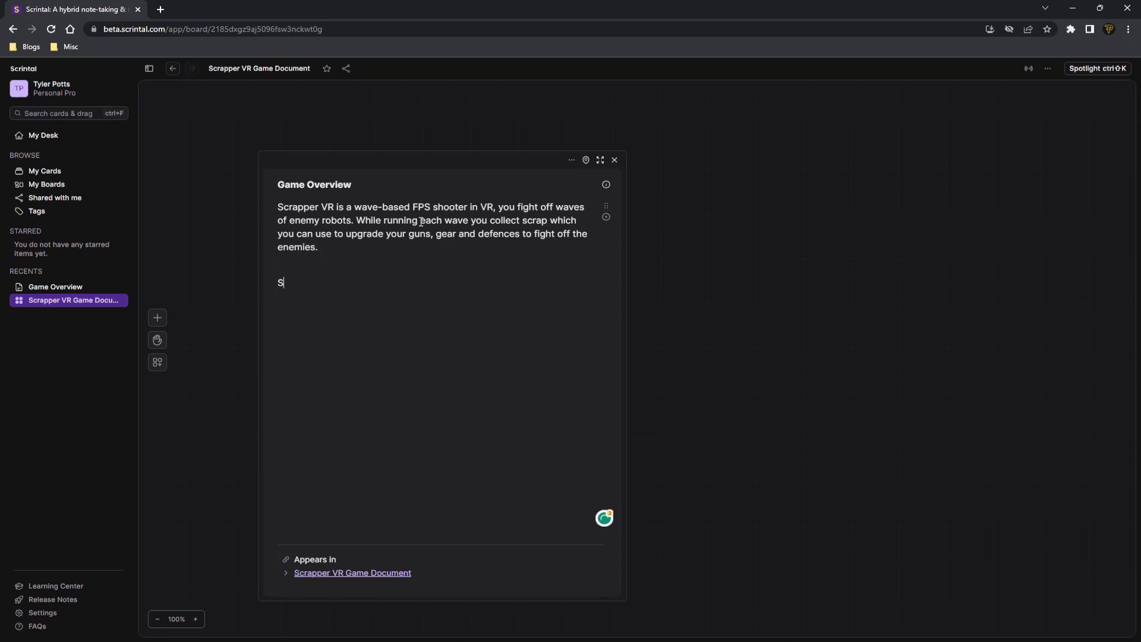
{"action": "type", "text": "crapper"}
{"action": "key", "text": "shift+Home"}
{"action": "type", "text": "This will primarily be on the Quest "}
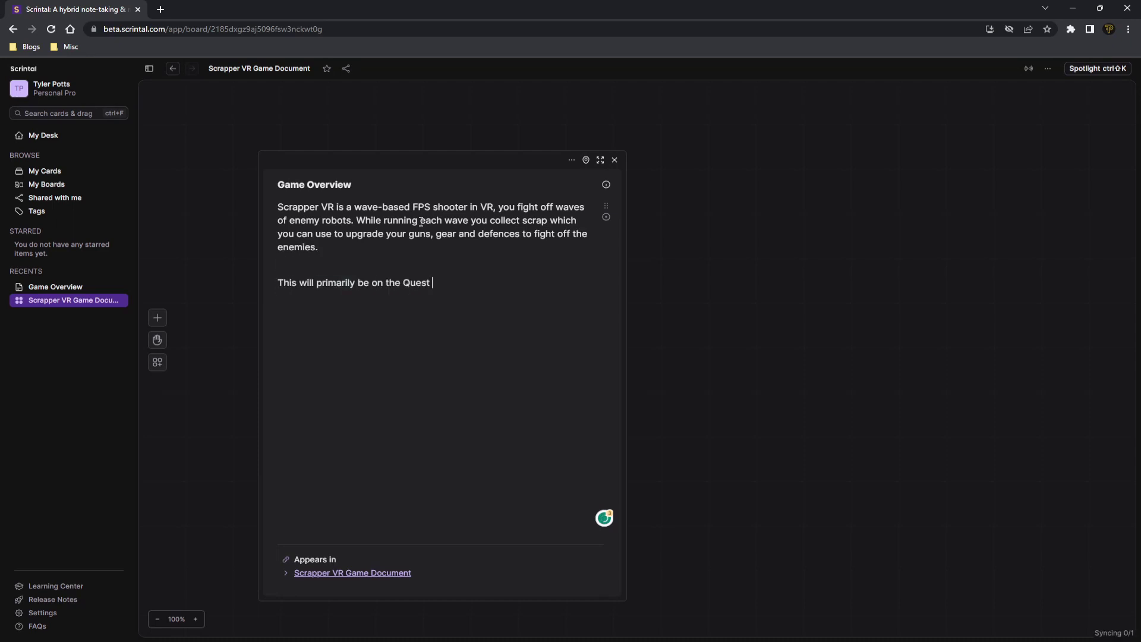
{"action": "type", "text": "2"}
{"action": "mouse_move", "coordinate": [339, 283]}
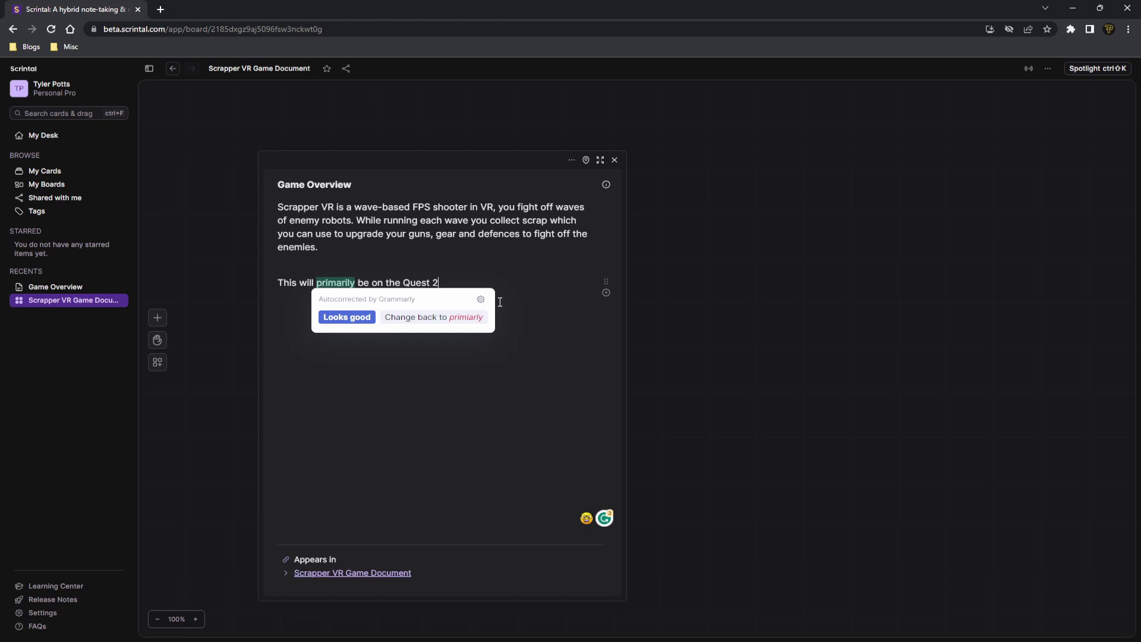
{"action": "key", "text": "ctrl+shift+Left"}
{"action": "key", "text": "ctrl+shift+Left"}
{"action": "key", "text": "ctrl+shift+Left"}
{"action": "key", "text": "ctrl+shift+Left"}
{"action": "key", "text": "ctrl+shift+Left"}
{"action": "key", "text": "ctrl+shift+Left"}
{"action": "type", "text": "start out as"}
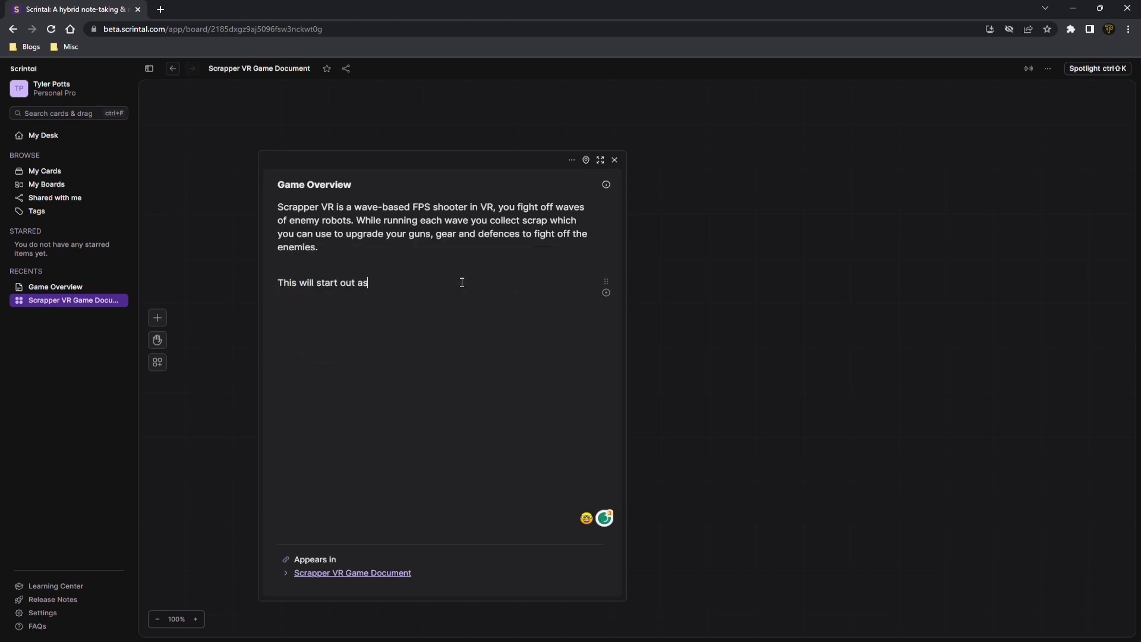
{"action": "type", "text": " a Quest 2 game and will hopefully make its way to Steam VR."}
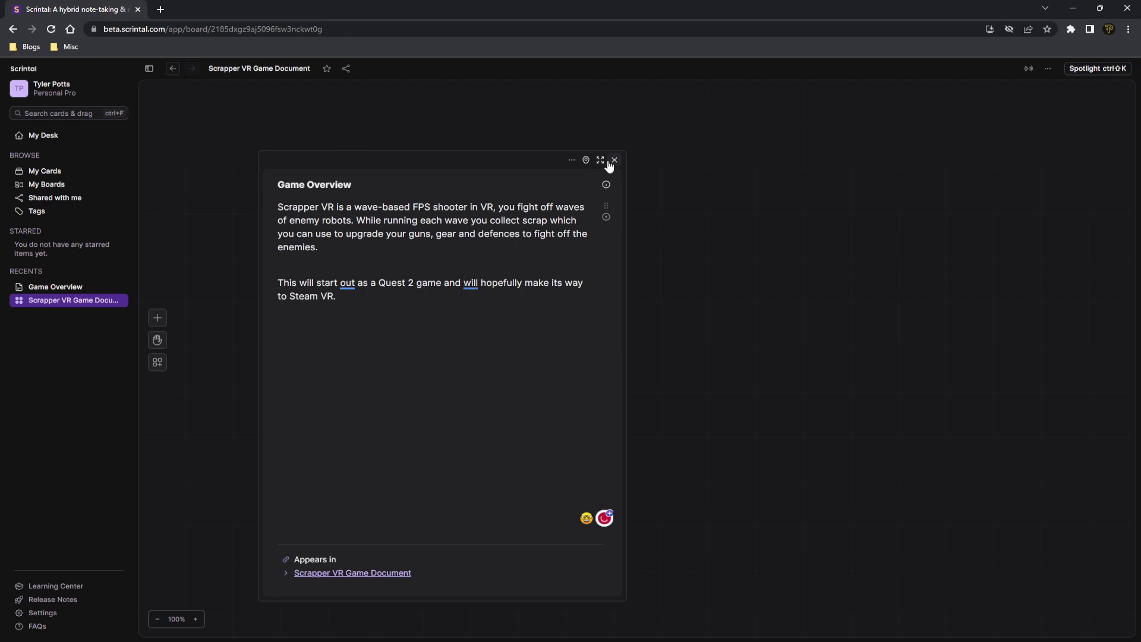
{"action": "left_click", "coordinate": [614, 160]}
{"action": "right_click", "coordinate": [531, 246]}
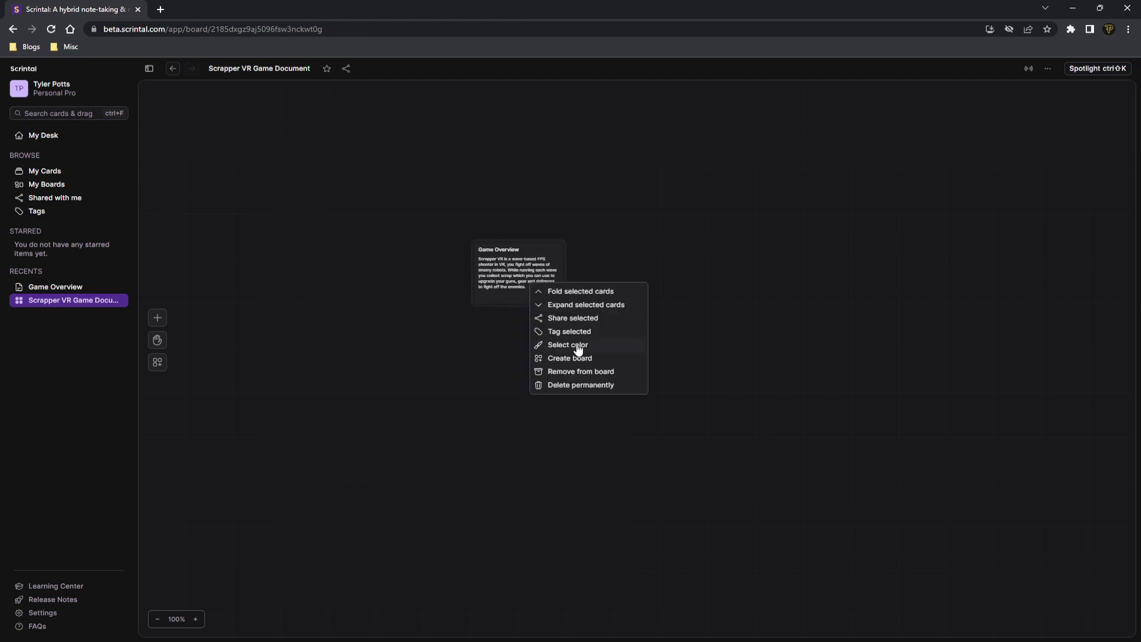
Tint the Game Overview card blue-grey
{"action": "left_click", "coordinate": [579, 349]}
{"action": "left_click", "coordinate": [608, 363]}
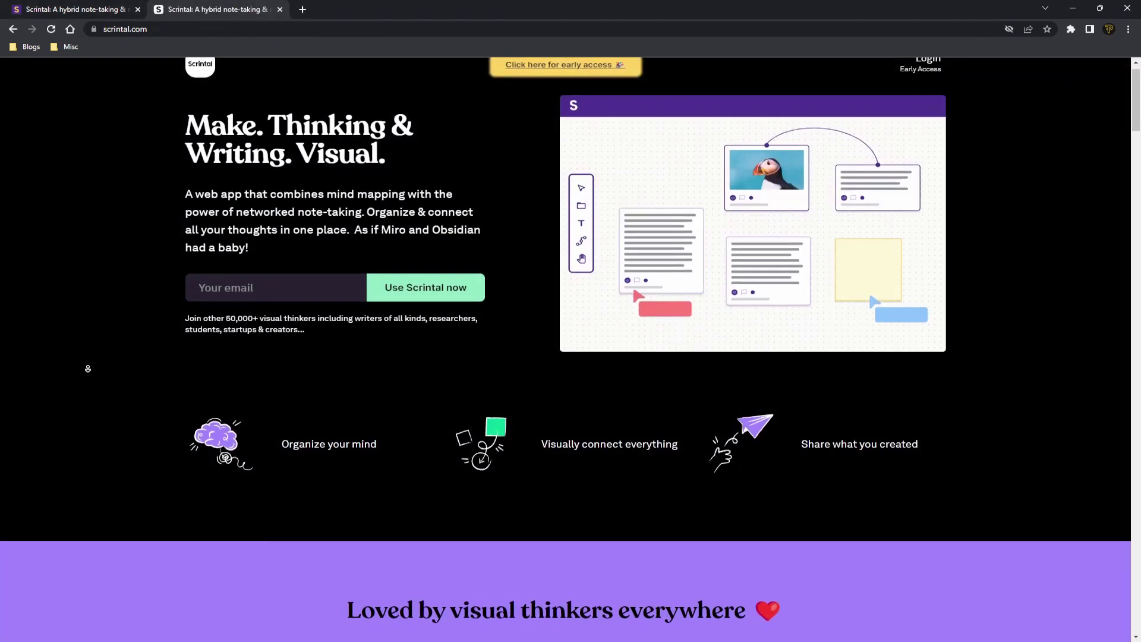
{"action": "scroll", "coordinate": [89, 371], "scroll_direction": "down", "scroll_amount": 2}
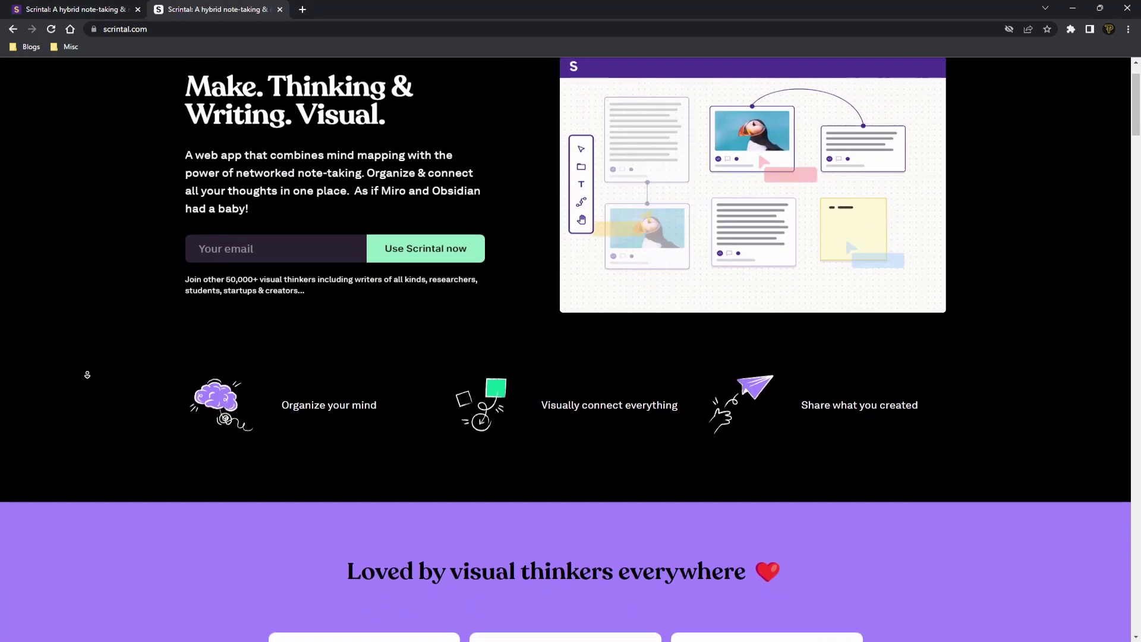
Scroll the Scrintal landing page past the testimonials to 'Want to write something? Or...'
{"action": "scroll", "coordinate": [90, 377], "scroll_direction": "down", "scroll_amount": 3}
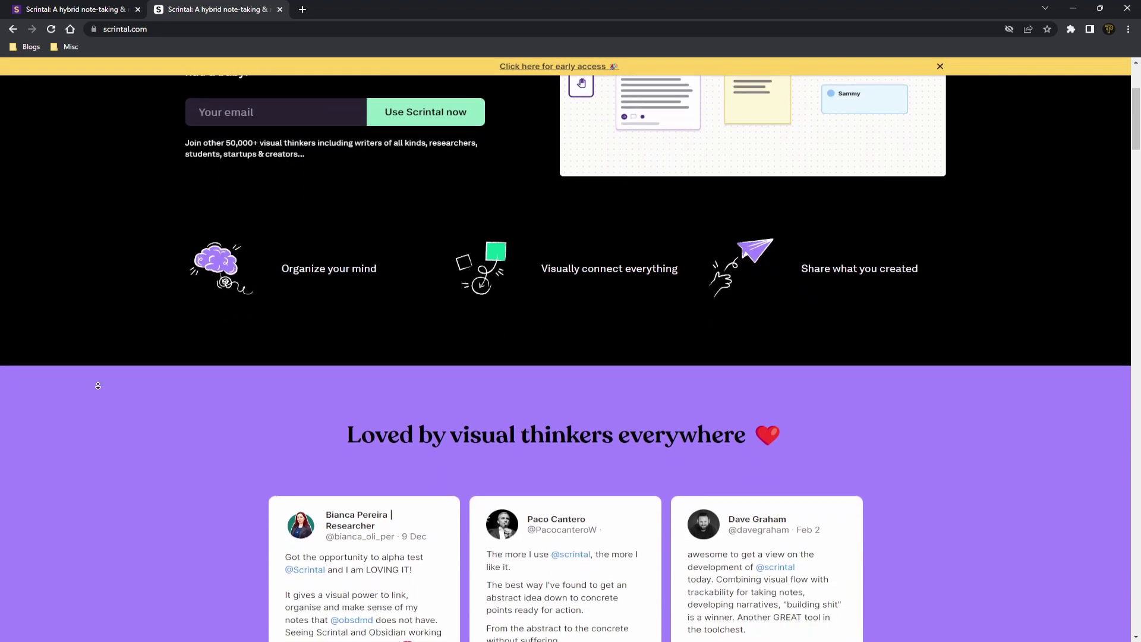
{"action": "scroll", "coordinate": [98, 385], "scroll_direction": "down", "scroll_amount": 4}
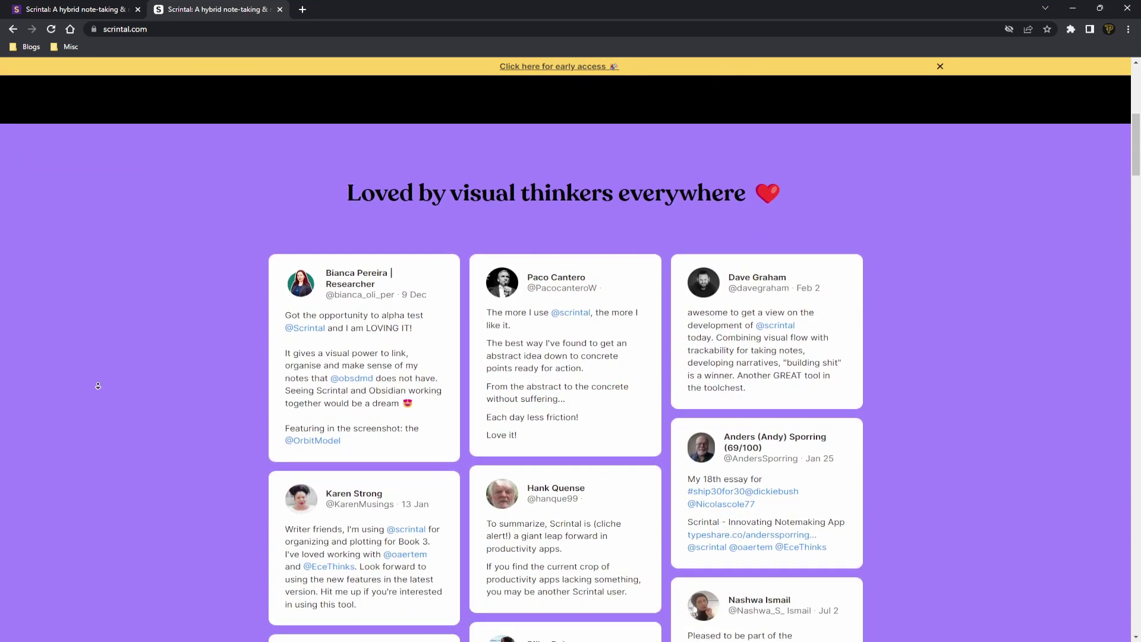
{"action": "scroll", "coordinate": [98, 386], "scroll_direction": "down", "scroll_amount": 4}
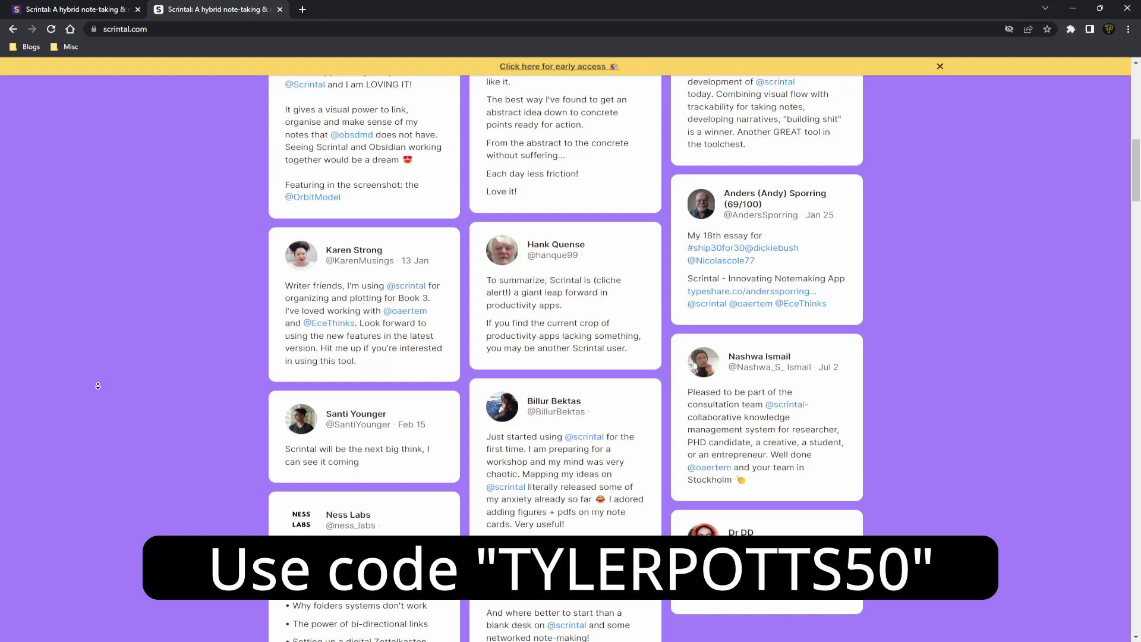
{"action": "scroll", "coordinate": [98, 386], "scroll_direction": "down", "scroll_amount": 4}
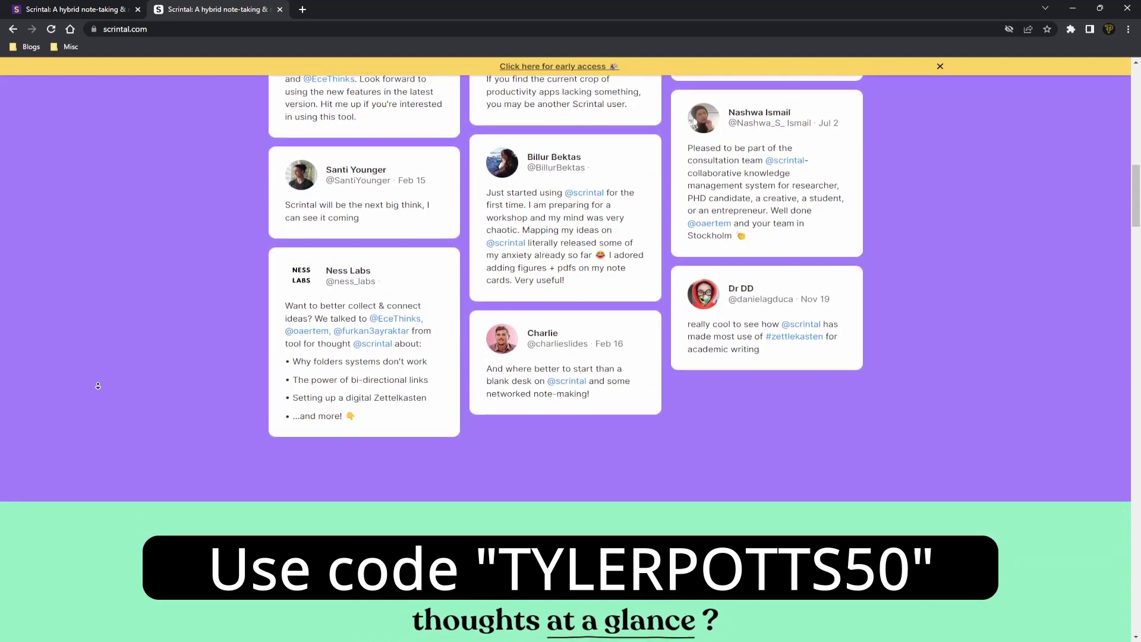
{"action": "scroll", "coordinate": [98, 385], "scroll_direction": "down", "scroll_amount": 4}
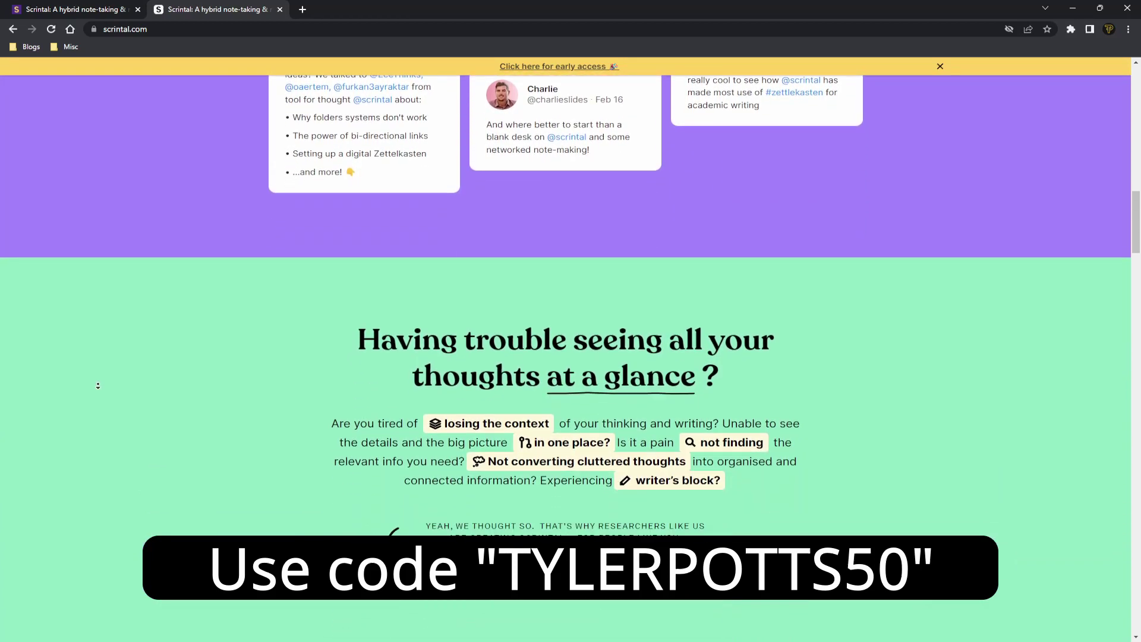
{"action": "scroll", "coordinate": [98, 386], "scroll_direction": "down", "scroll_amount": 4}
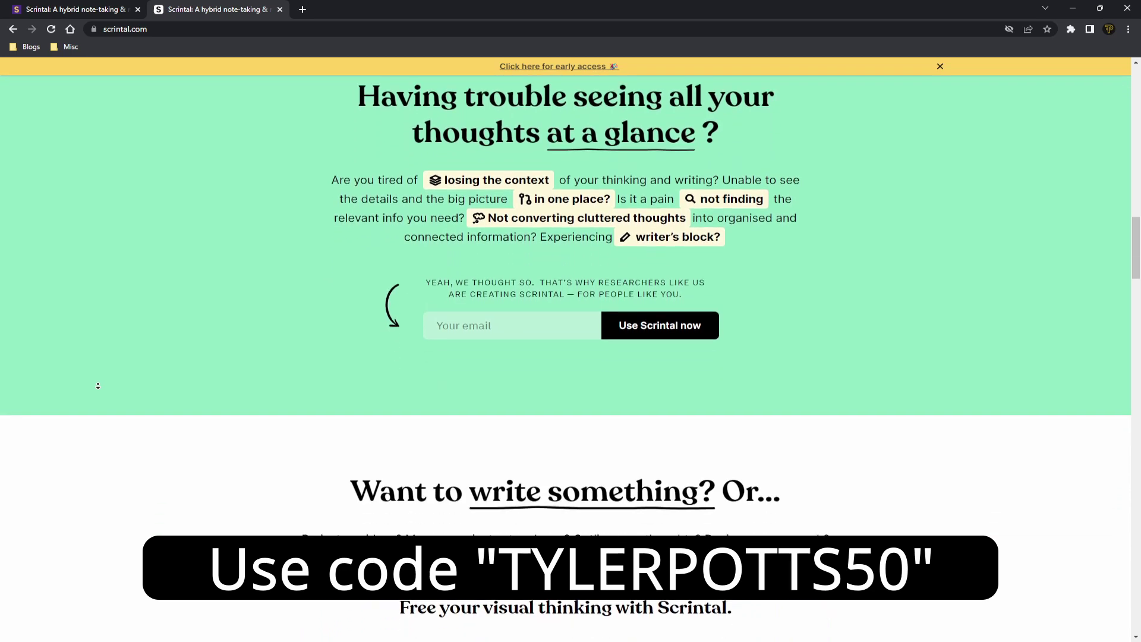
{"action": "scroll", "coordinate": [98, 386], "scroll_direction": "down", "scroll_amount": 1}
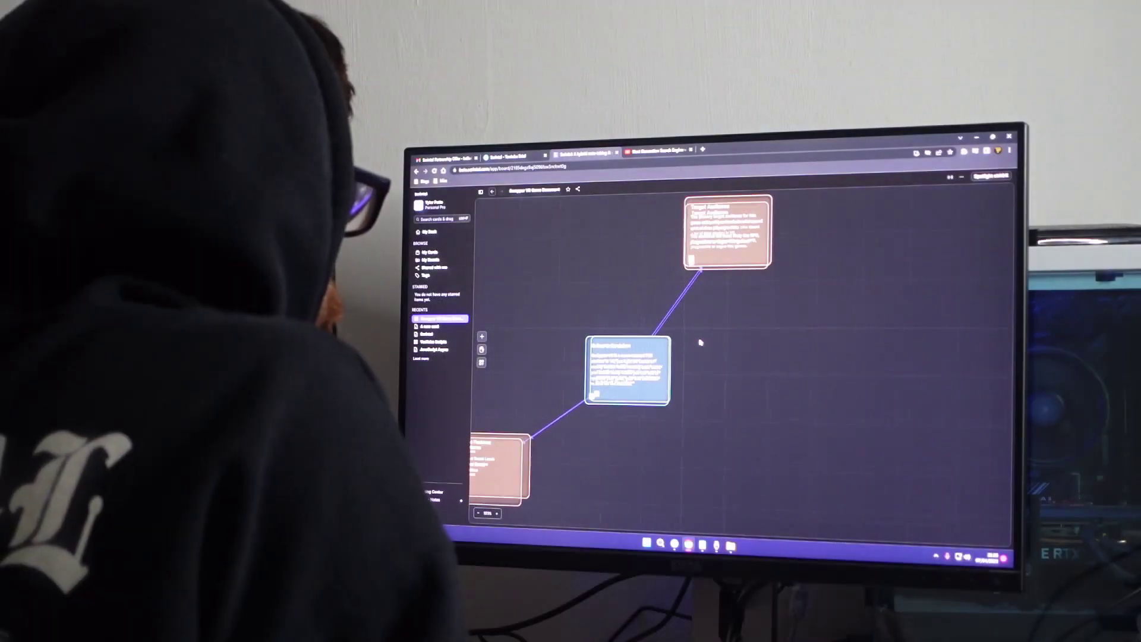
Review Game Overview and its linked Target Audience card, then close the editors
{"action": "double_click", "coordinate": [628, 368]}
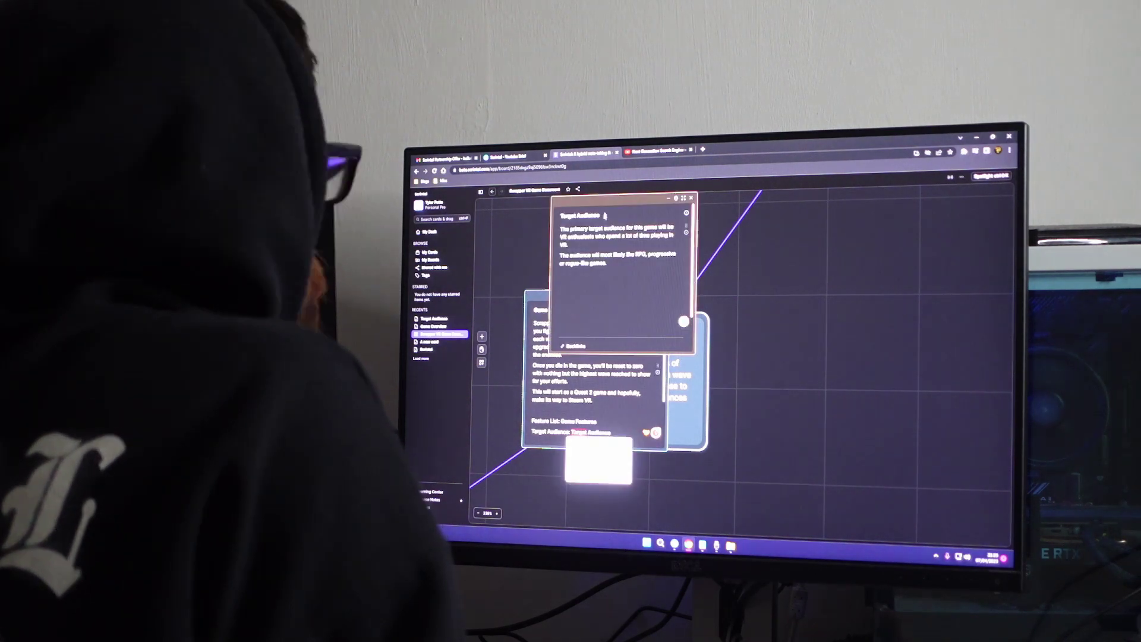
{"action": "left_click", "coordinate": [590, 432]}
{"action": "key", "text": "Escape"}
{"action": "key", "text": "Escape"}
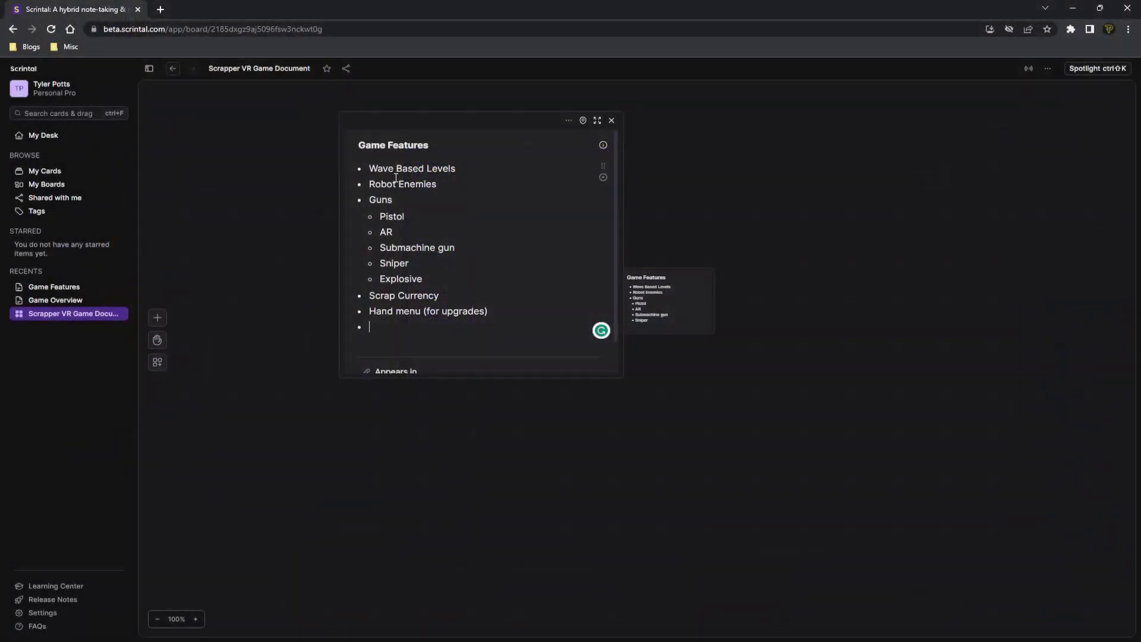
{"action": "key", "text": "Escape"}
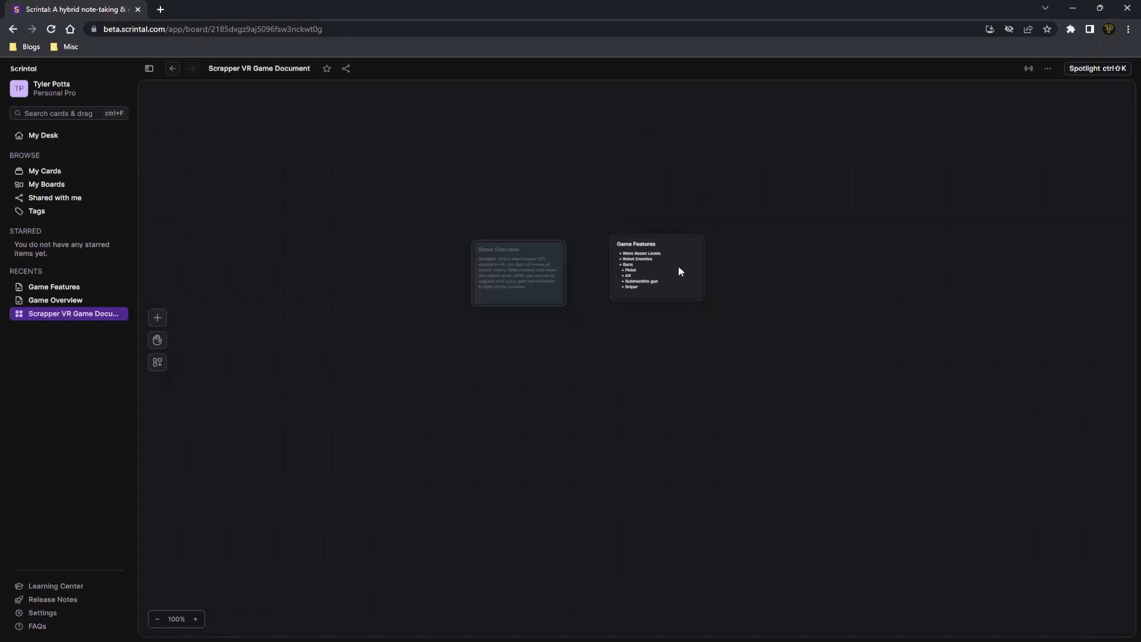
Colour the Game Features card brown, tag it Features, and shift it right
{"action": "right_click", "coordinate": [683, 272]}
{"action": "left_click", "coordinate": [737, 336]}
{"action": "left_click", "coordinate": [573, 364]}
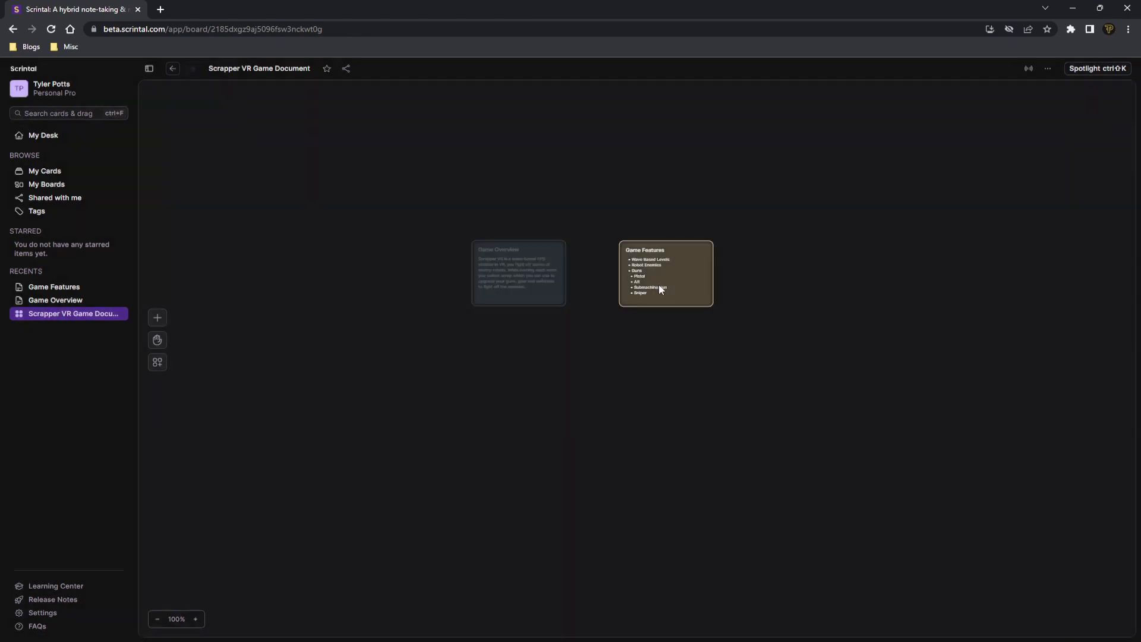
{"action": "right_click", "coordinate": [658, 285]}
{"action": "left_click", "coordinate": [713, 334]}
{"action": "type", "text": "Features"}
{"action": "left_click", "coordinate": [529, 364]}
{"action": "left_click", "coordinate": [627, 386]}
{"action": "mouse_move", "coordinate": [652, 290]}
{"action": "left_mouse_down"}
{"action": "mouse_move", "coordinate": [651, 365]}
{"action": "mouse_move", "coordinate": [668, 290]}
{"action": "left_mouse_up"}
Insert a link to the Game Features card on a new line in Game Overview
{"action": "double_click", "coordinate": [518, 272]}
{"action": "left_click", "coordinate": [599, 304]}
{"action": "type", "text": "/l"}
{"action": "key", "text": "BackSpace"}
{"action": "key", "text": "BackSpace"}
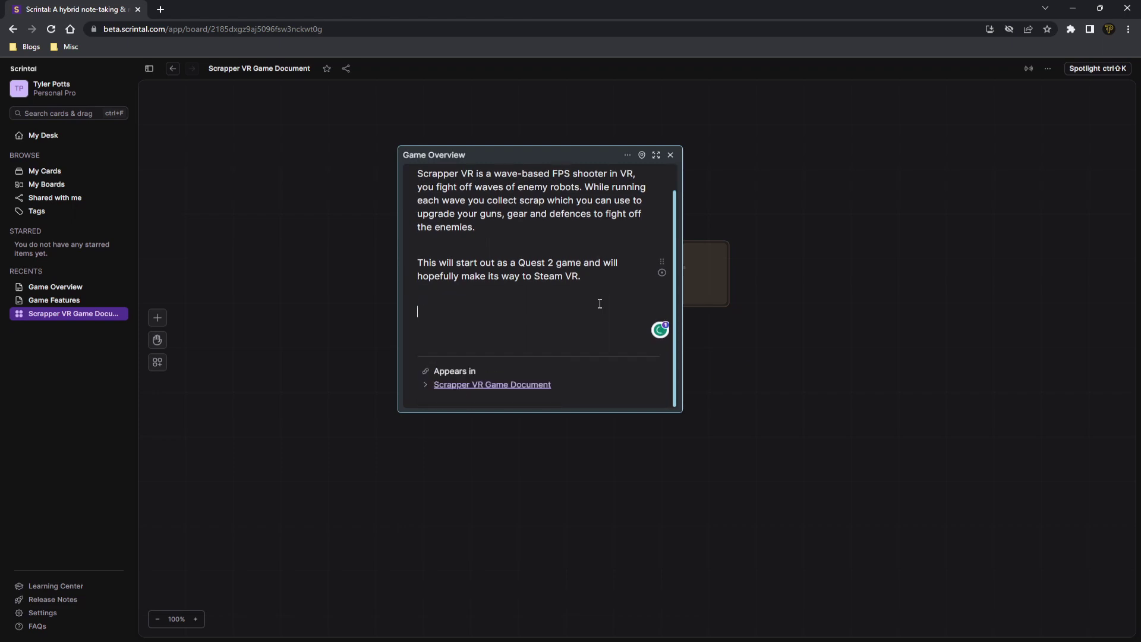
{"action": "type", "text": "/"}
{"action": "key", "text": "Return"}
{"action": "type", "text": "game"}
{"action": "key", "text": "Return"}
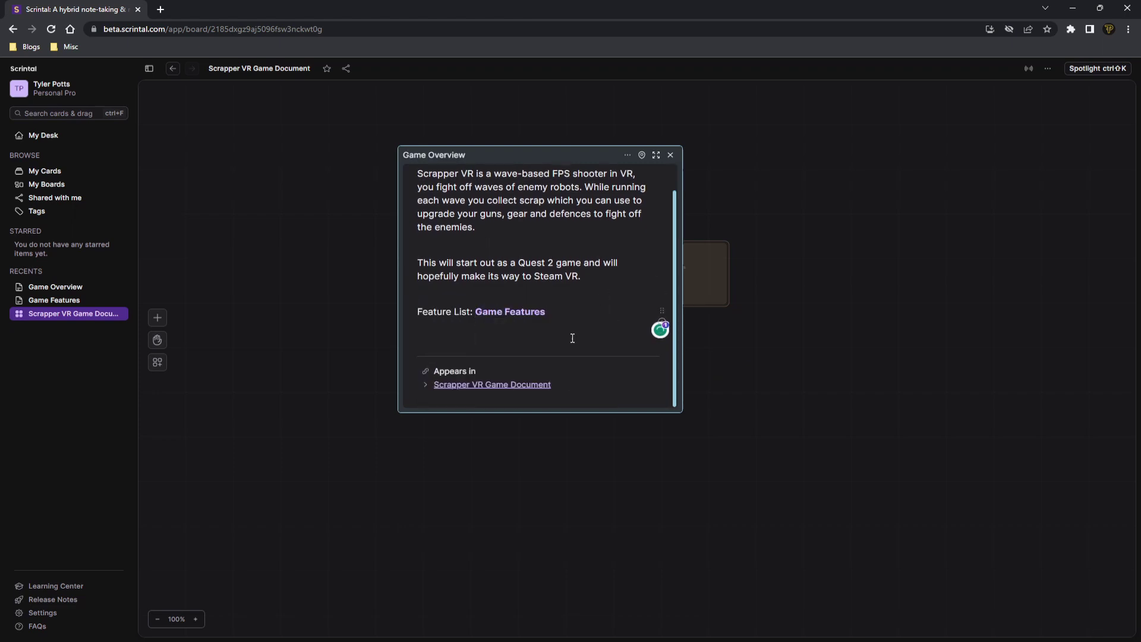
{"action": "mouse_move", "coordinate": [524, 312]}
{"action": "left_click", "coordinate": [464, 384]}
Fit all cards to the screen and start a new card titled 'Target A…'
{"action": "right_click", "coordinate": [596, 214]}
{"action": "left_click", "coordinate": [638, 273]}
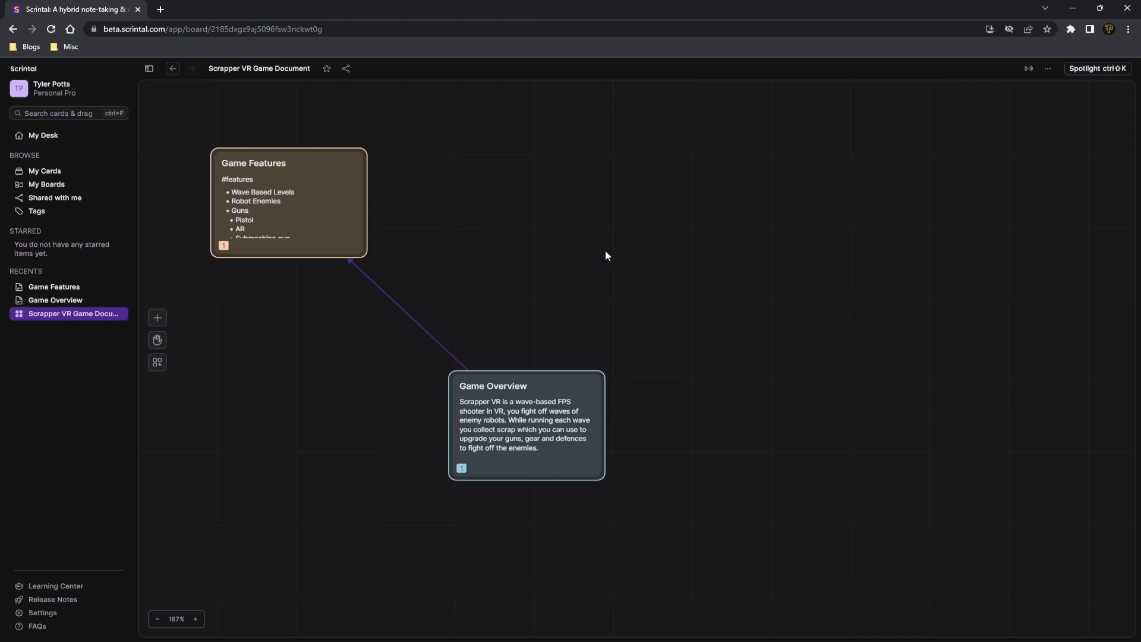
{"action": "right_click", "coordinate": [524, 218]}
{"action": "left_click", "coordinate": [579, 236]}
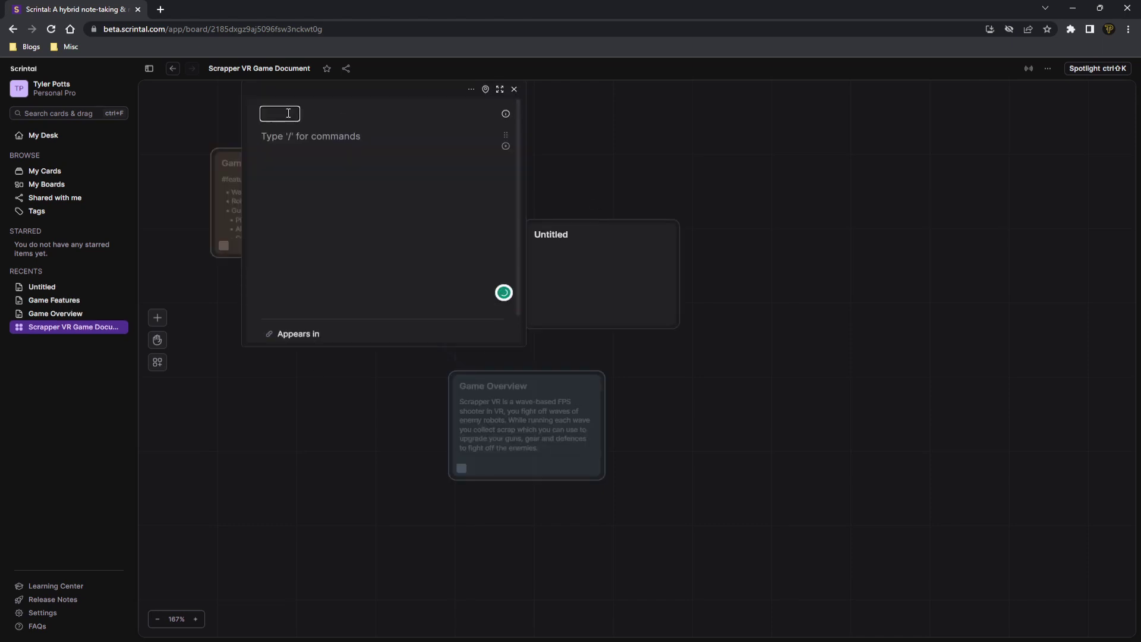
{"action": "type", "text": "Target A"}
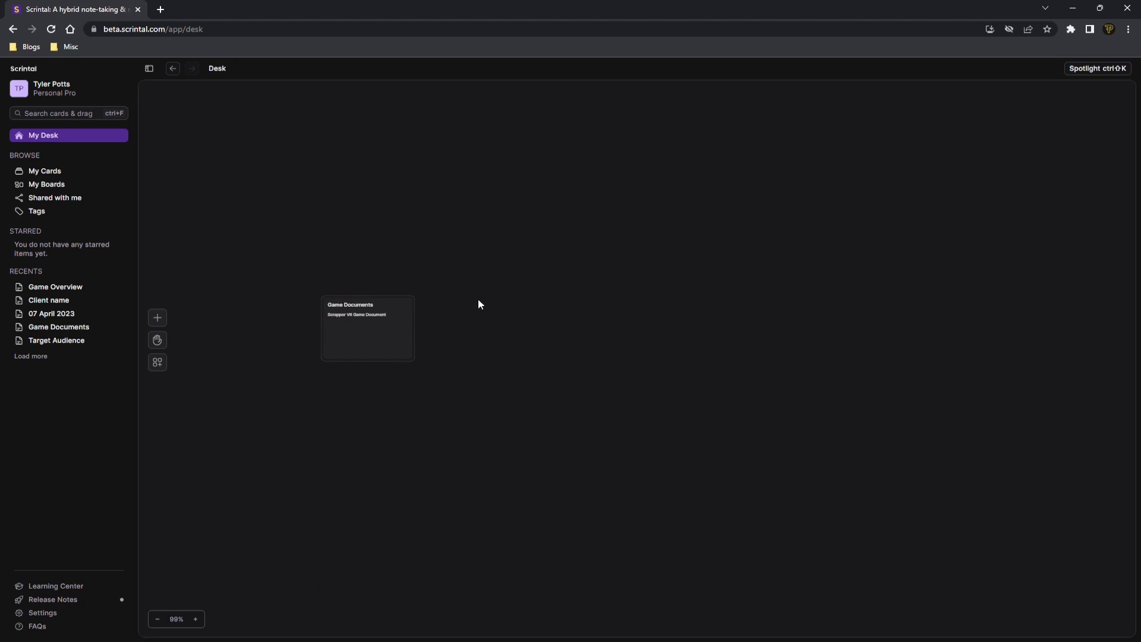
{"action": "left_click_drag", "start_coordinate": [469, 281], "coordinate": [635, 307]}
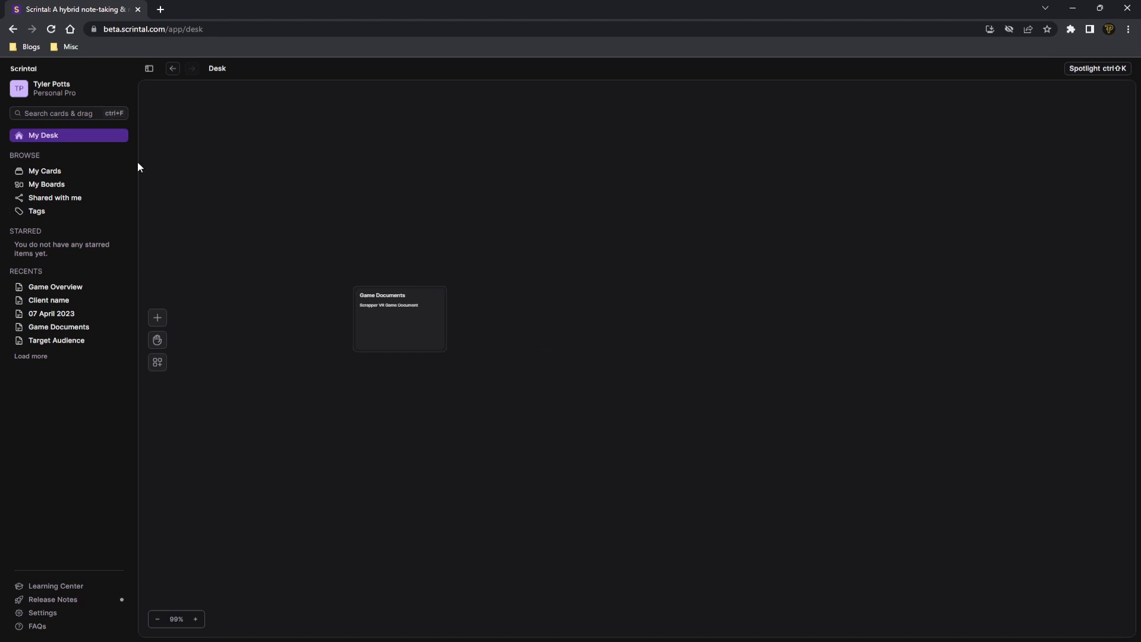
Create a new desk card titled My first note
{"action": "double_click", "coordinate": [546, 295]}
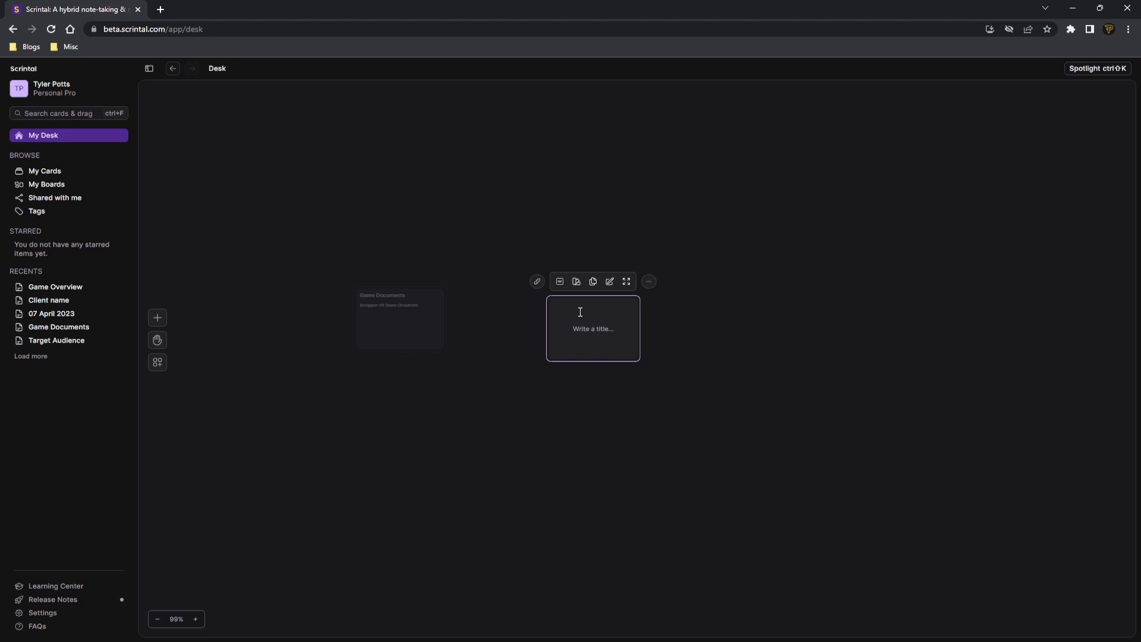
{"action": "type", "text": "My first note"}
{"action": "key", "text": "Return"}
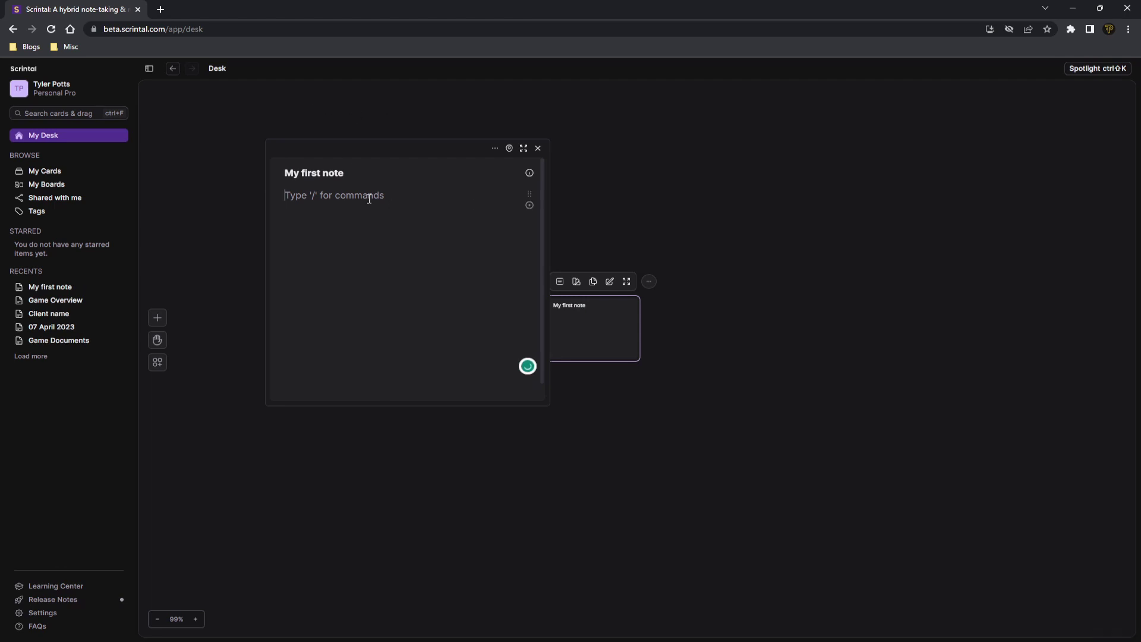
Fill the note with heading!, a Heading 2 subheading, and bullets test and TEst
{"action": "type", "text": "#"}
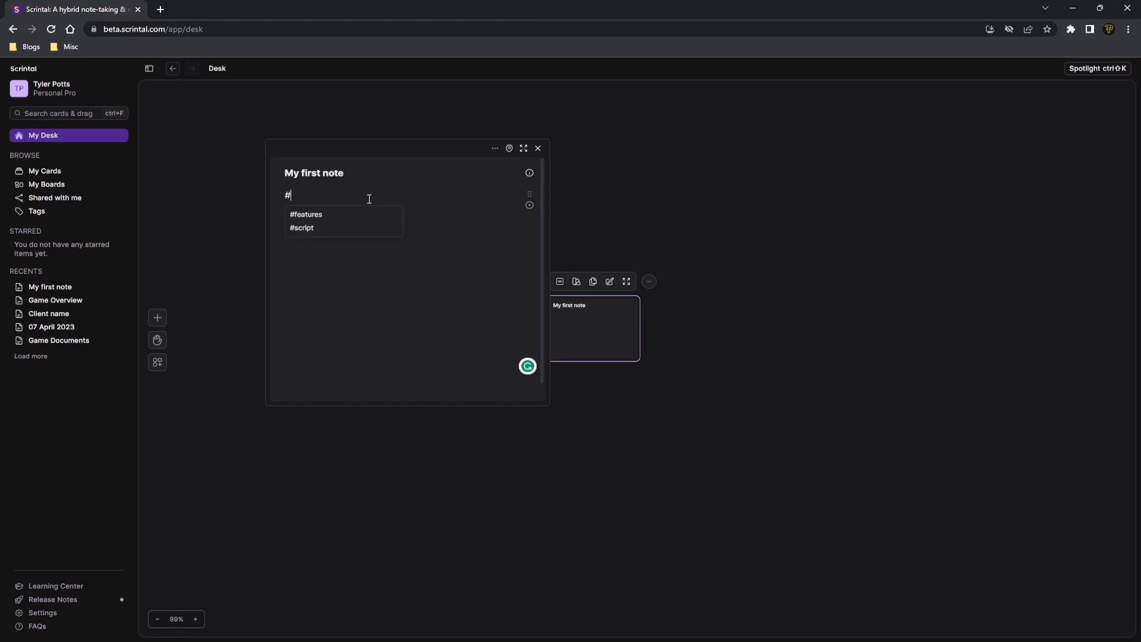
{"action": "key", "text": "BackSpace"}
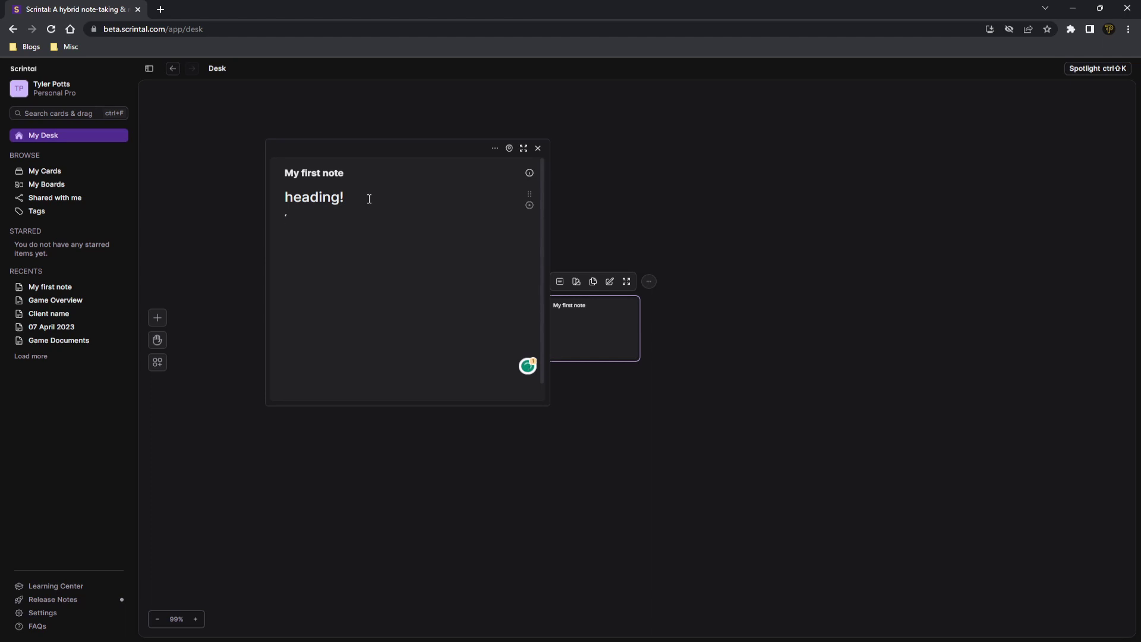
{"action": "type", "text": "##"}
{"action": "key", "text": "BackSpace"}
{"action": "key", "text": "BackSpace"}
{"action": "type", "text": "Heading"}
{"action": "key", "text": "Return"}
{"action": "type", "text": "-"}
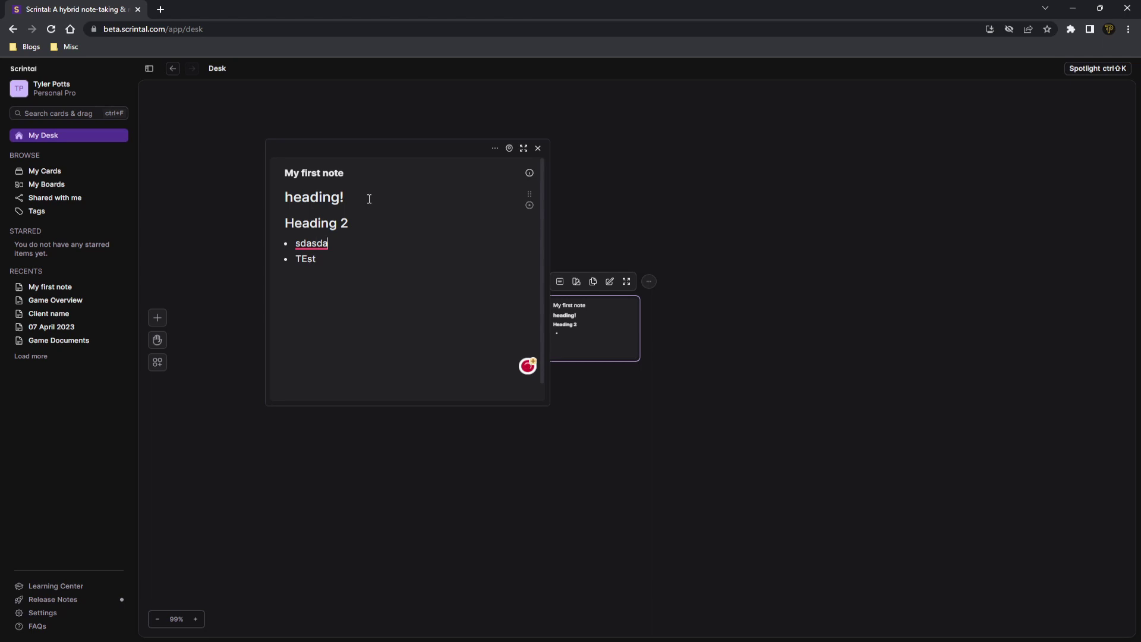
{"action": "key", "text": "shift+Home"}
{"action": "key", "text": "BackSpace"}
Select the word heading in My first note
{"action": "double_click", "coordinate": [311, 190]}
{"action": "key", "text": "End"}
{"action": "double_click", "coordinate": [310, 195]}
{"action": "left_click", "coordinate": [365, 196]}
{"action": "left_click_drag", "start_coordinate": [355, 256], "coordinate": [316, 179]}
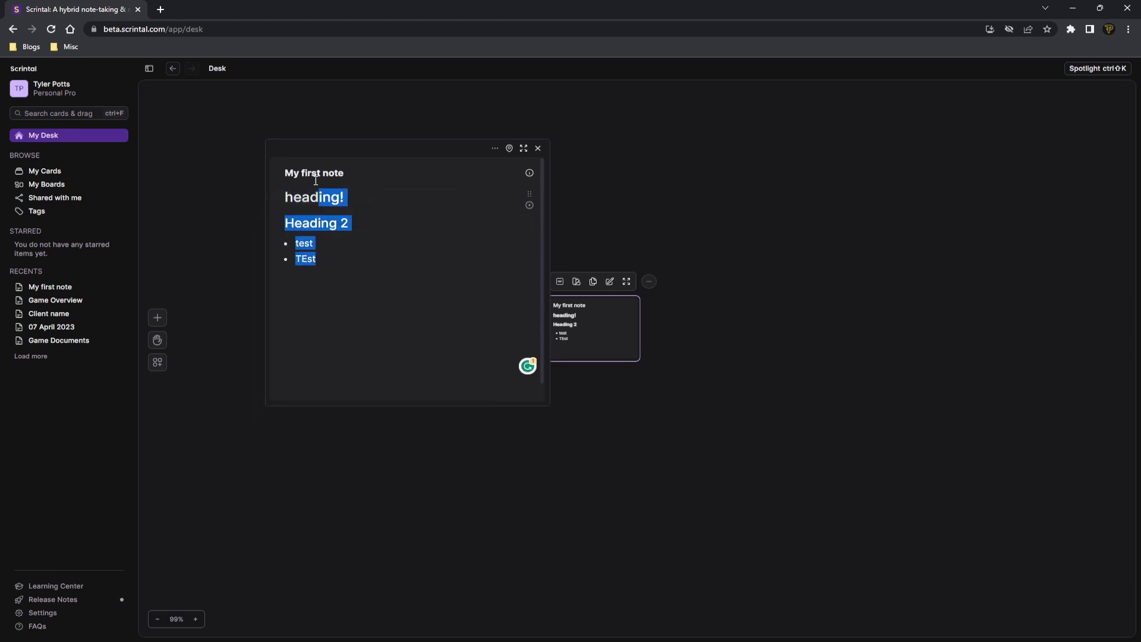
{"action": "left_click", "coordinate": [309, 176]}
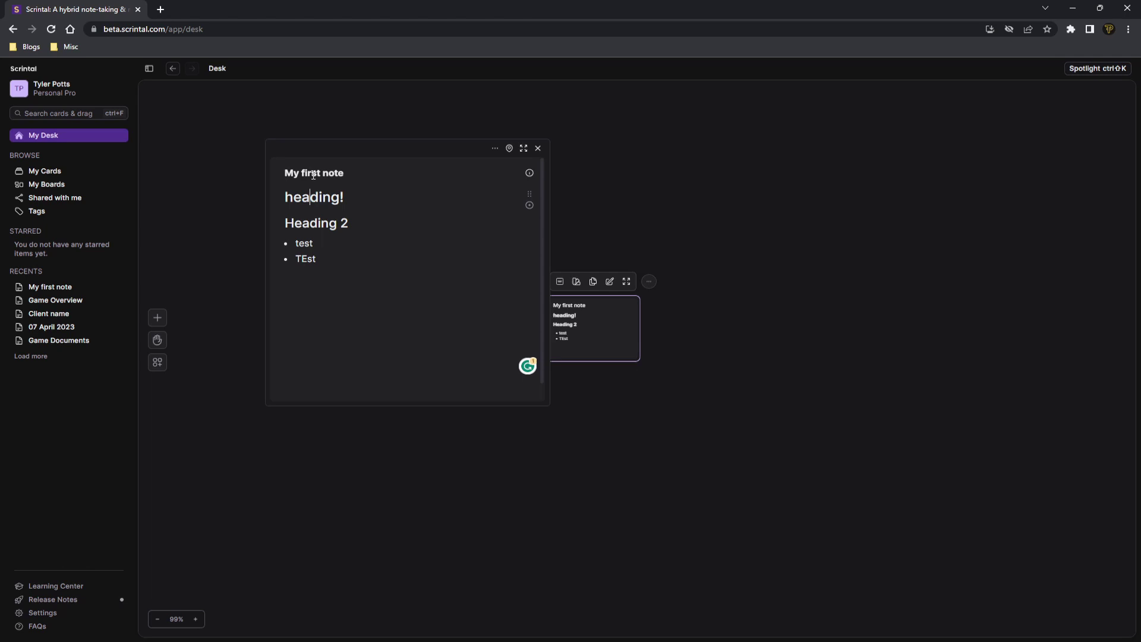
{"action": "double_click", "coordinate": [321, 196]}
{"action": "left_click", "coordinate": [322, 196]}
{"action": "double_click", "coordinate": [325, 197]}
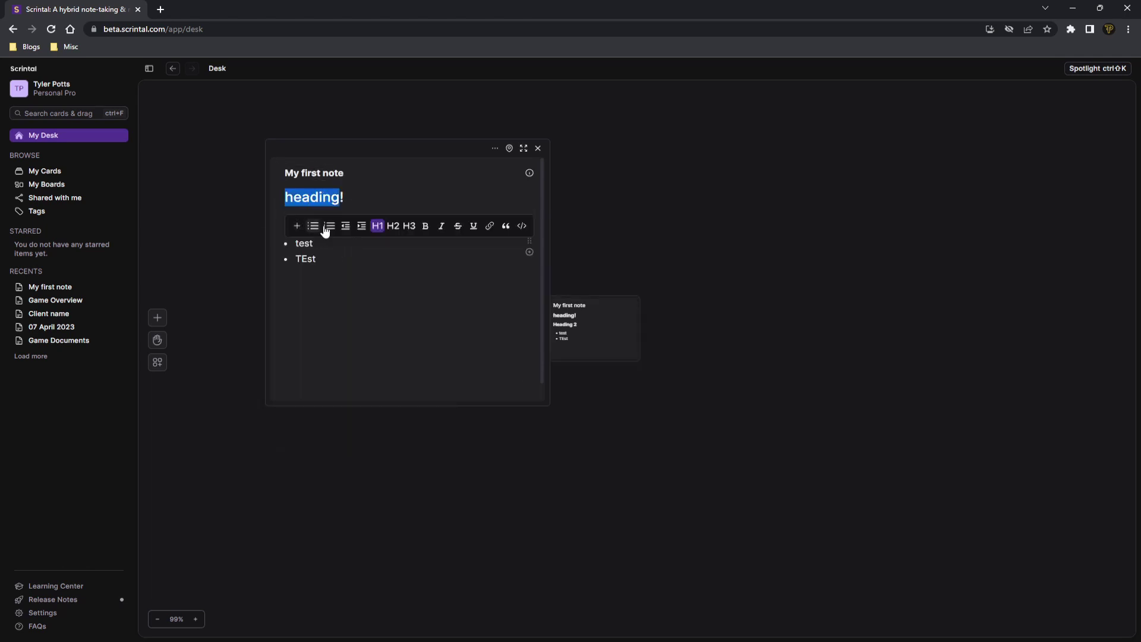
Try H2, italic and strikethrough on heading!, reverting each change
{"action": "left_click", "coordinate": [395, 229]}
{"action": "left_click", "coordinate": [377, 228]}
{"action": "left_click", "coordinate": [442, 233]}
{"action": "left_click", "coordinate": [443, 233]}
{"action": "left_click", "coordinate": [465, 233]}
{"action": "left_click", "coordinate": [464, 233]}
Link the word heading to a new heading card, then move it aside and close it
{"action": "left_click", "coordinate": [296, 226]}
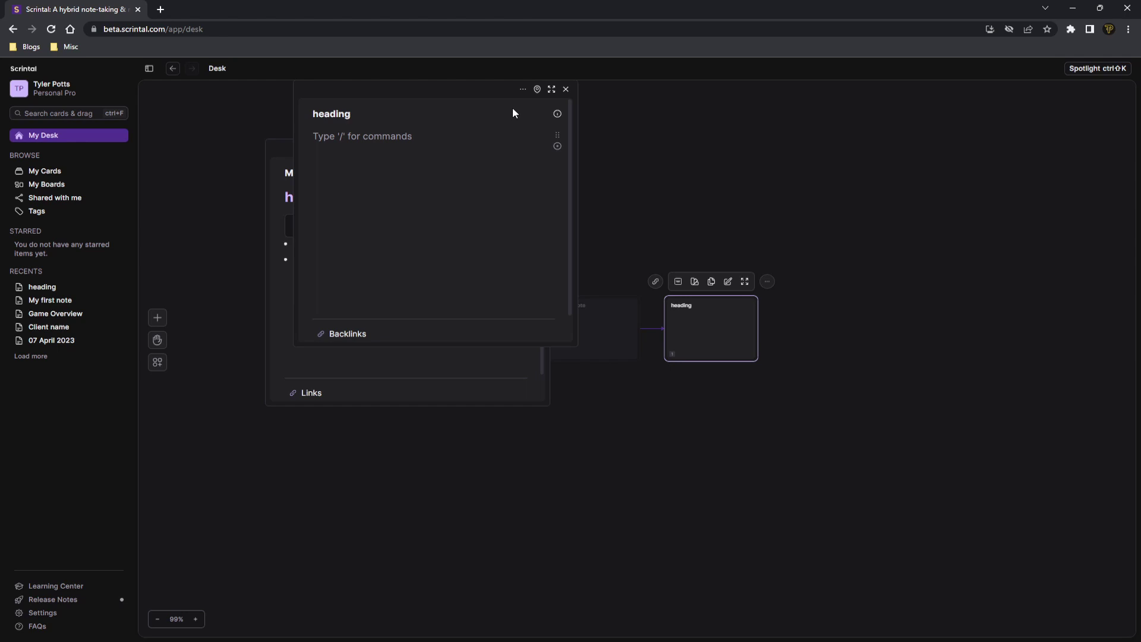
{"action": "left_click_drag", "start_coordinate": [514, 113], "coordinate": [948, 243]}
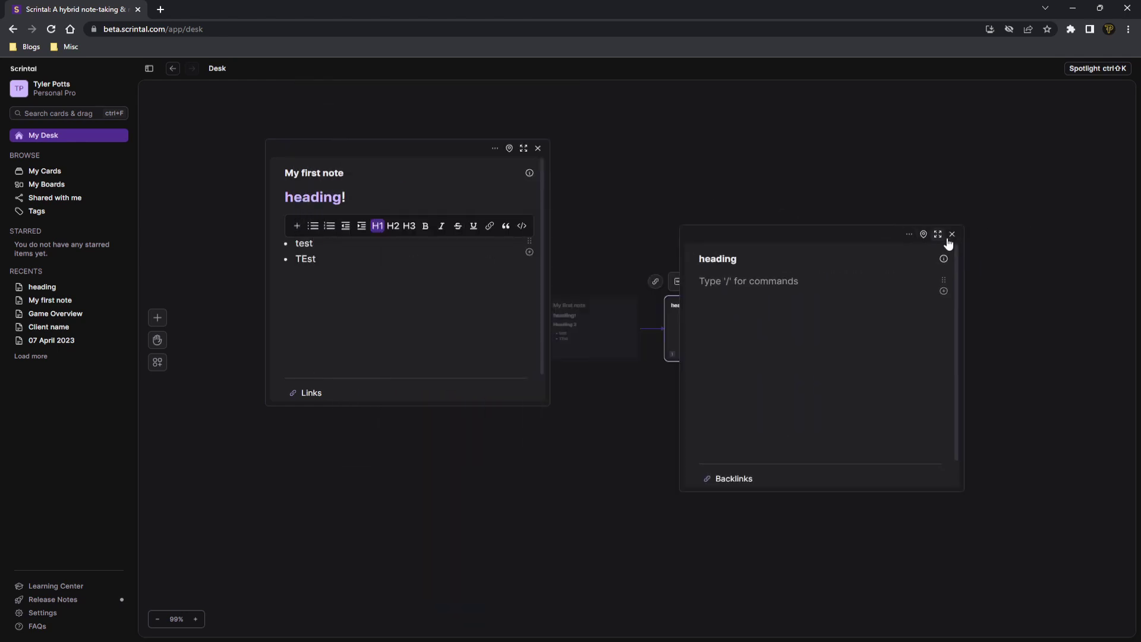
{"action": "left_click", "coordinate": [951, 234]}
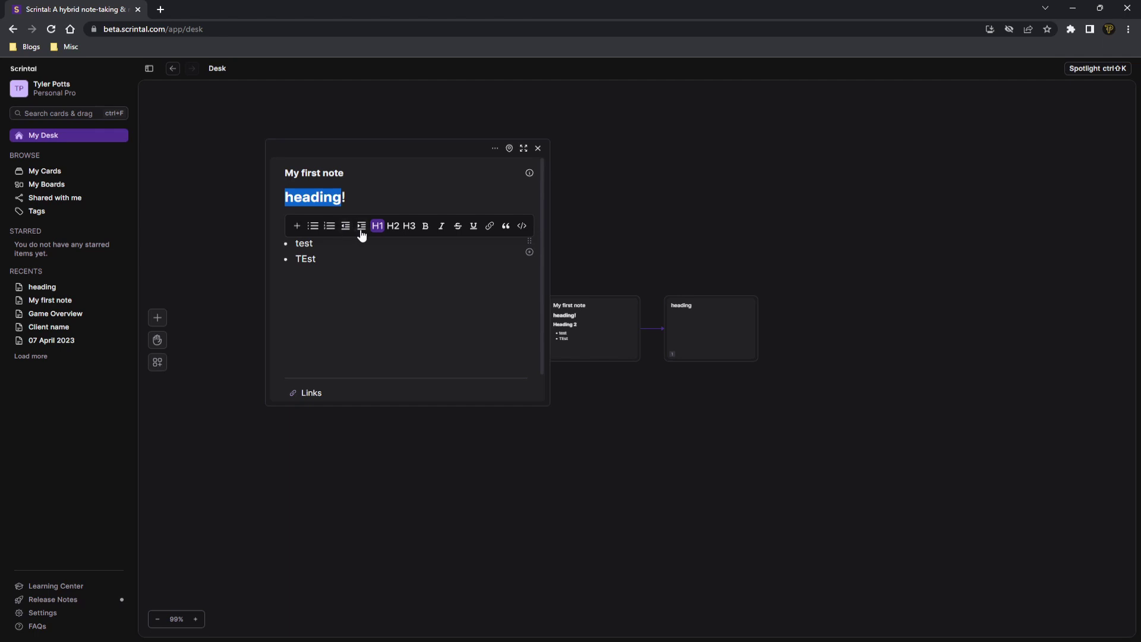
Open the linked heading card from the note and from the desk to check it
{"action": "double_click", "coordinate": [353, 253]}
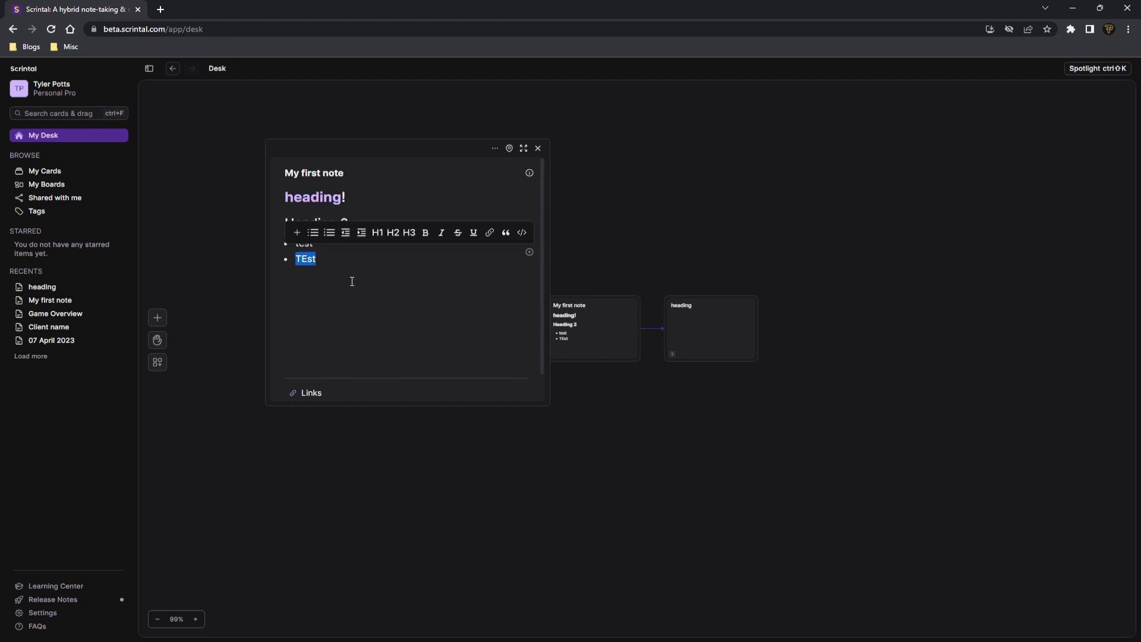
{"action": "left_click", "coordinate": [392, 190]}
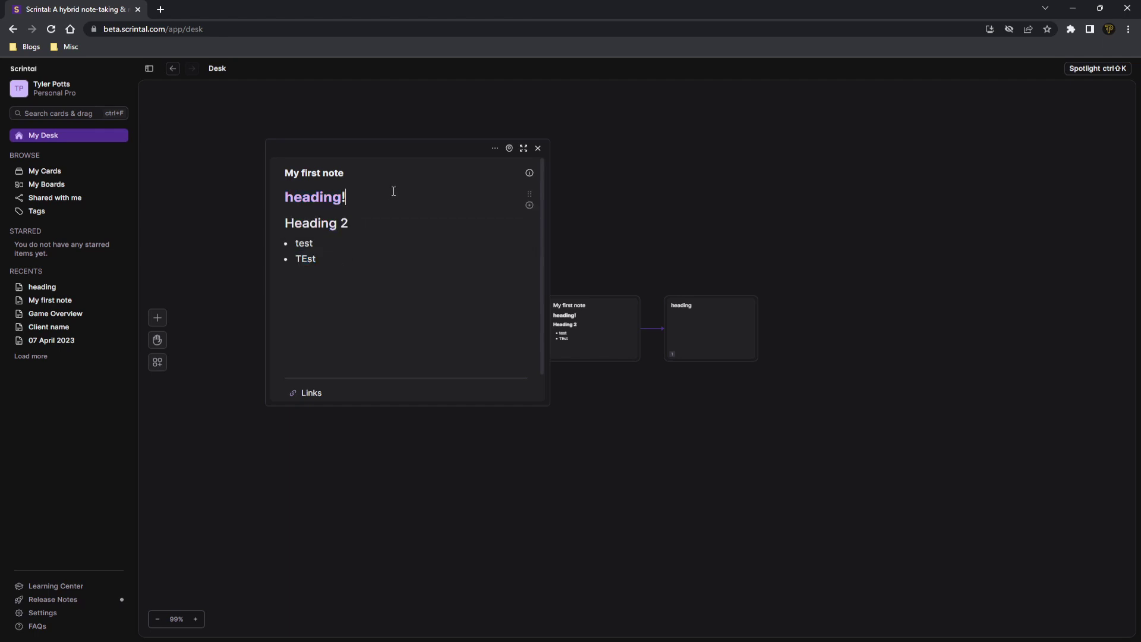
{"action": "left_click", "coordinate": [316, 202]}
{"action": "left_click", "coordinate": [738, 162]}
{"action": "left_click", "coordinate": [538, 148]}
{"action": "double_click", "coordinate": [701, 312]}
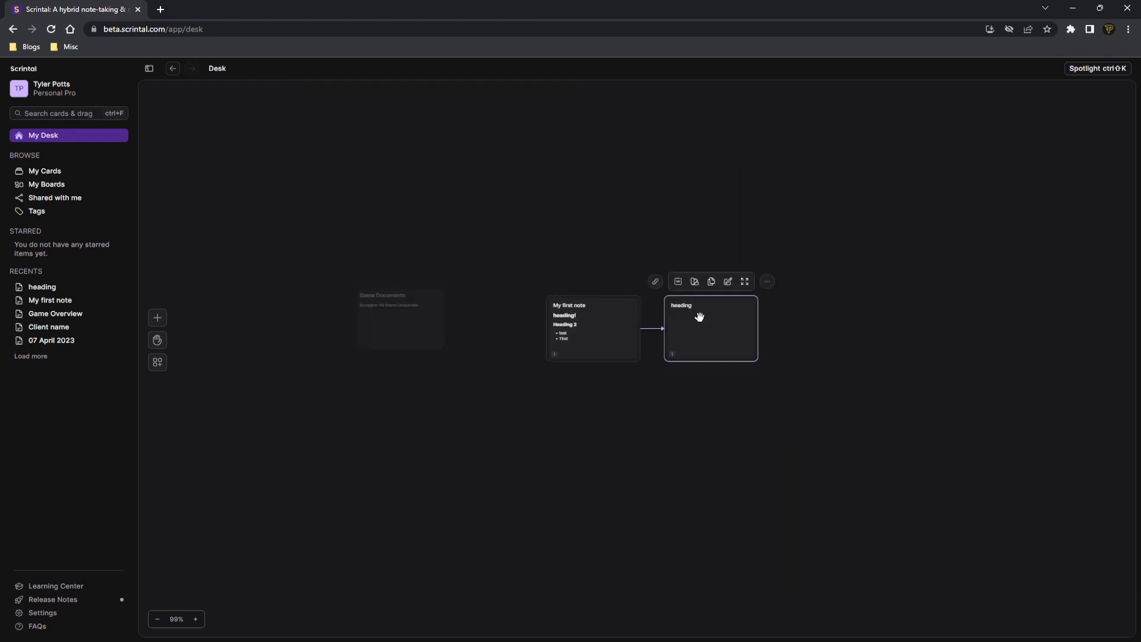
{"action": "left_click", "coordinate": [830, 193]}
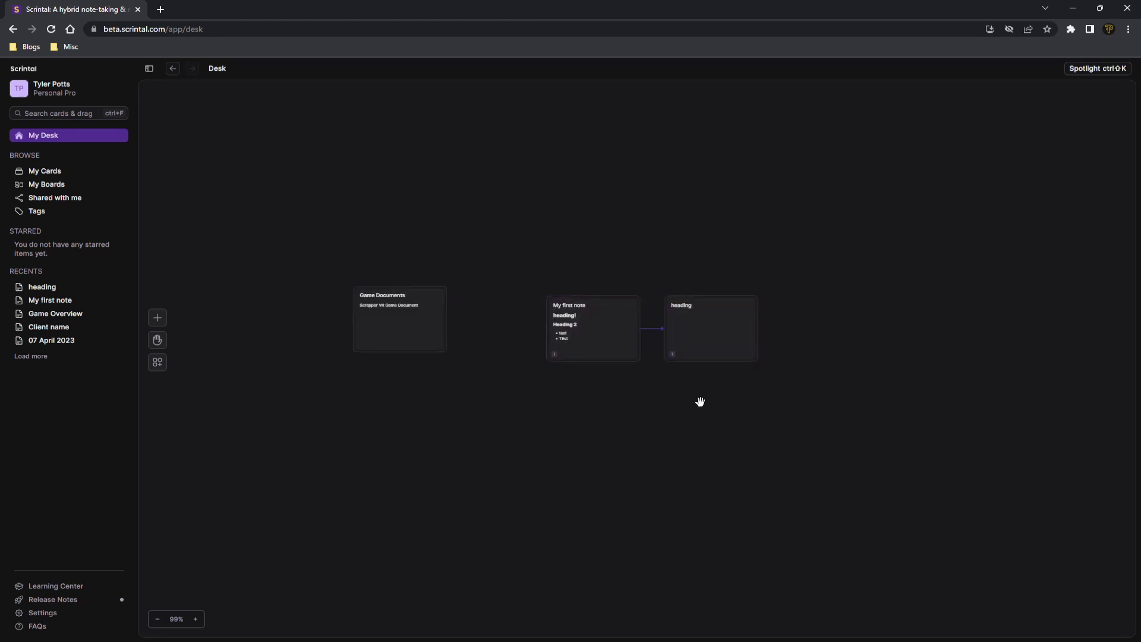
Add a 07 April 2023 daily card reading My card for today!, placed below Game Documents
{"action": "left_click", "coordinate": [158, 320]}
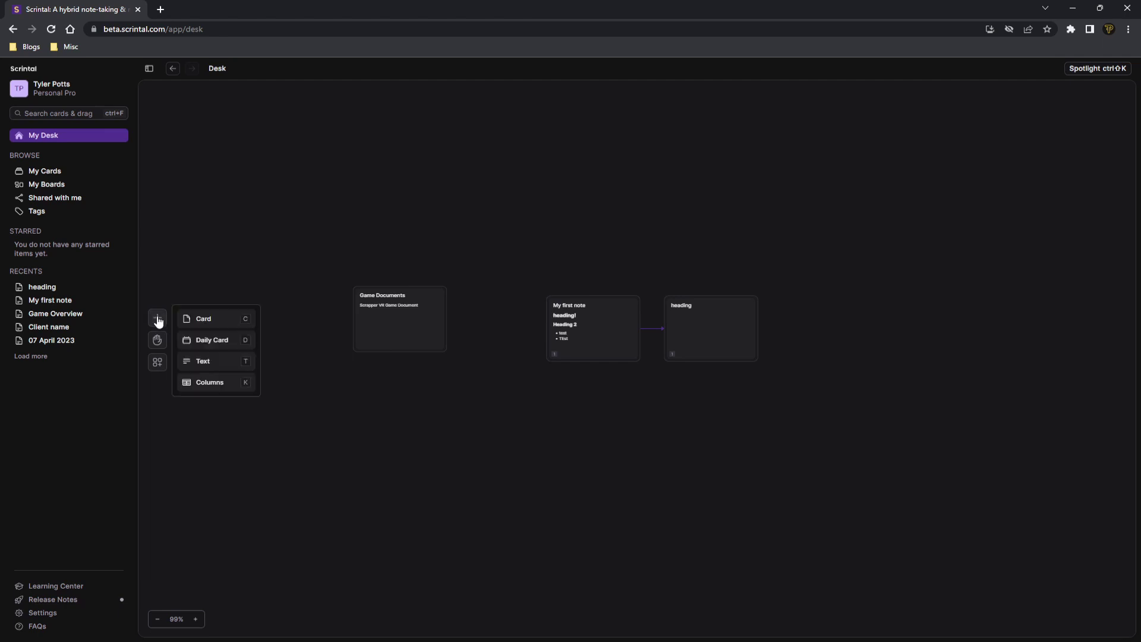
{"action": "left_click", "coordinate": [216, 353]}
{"action": "left_click", "coordinate": [407, 443]}
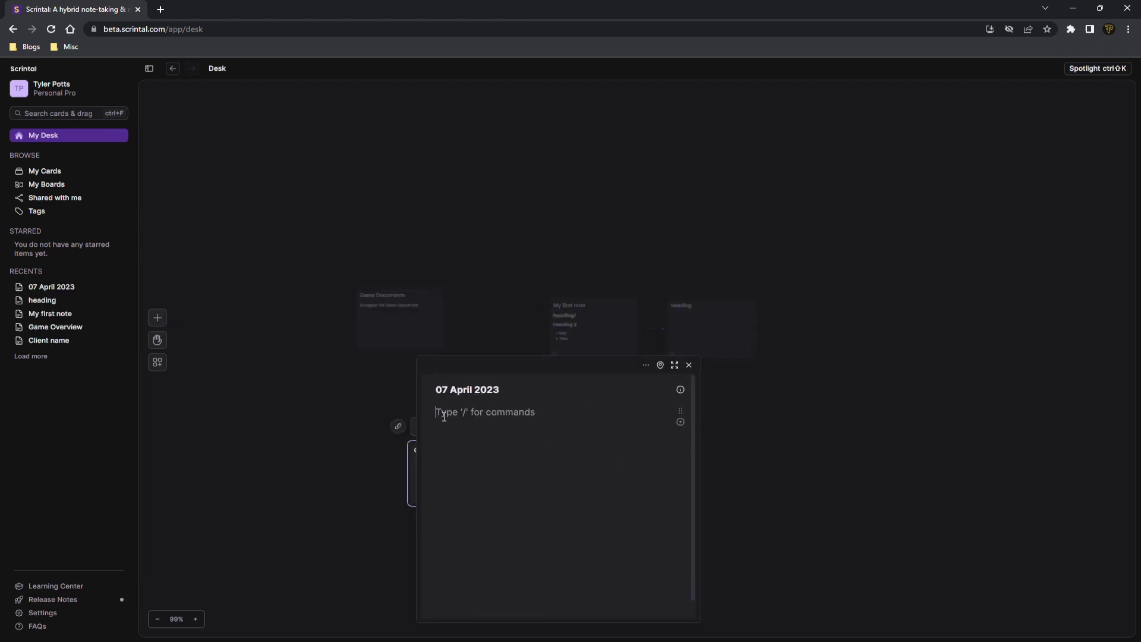
{"action": "type", "text": "fsdfsdf"}
{"action": "key", "text": "ctrl+a"}
{"action": "type", "text": "My"}
{"action": "left_click", "coordinate": [689, 365]}
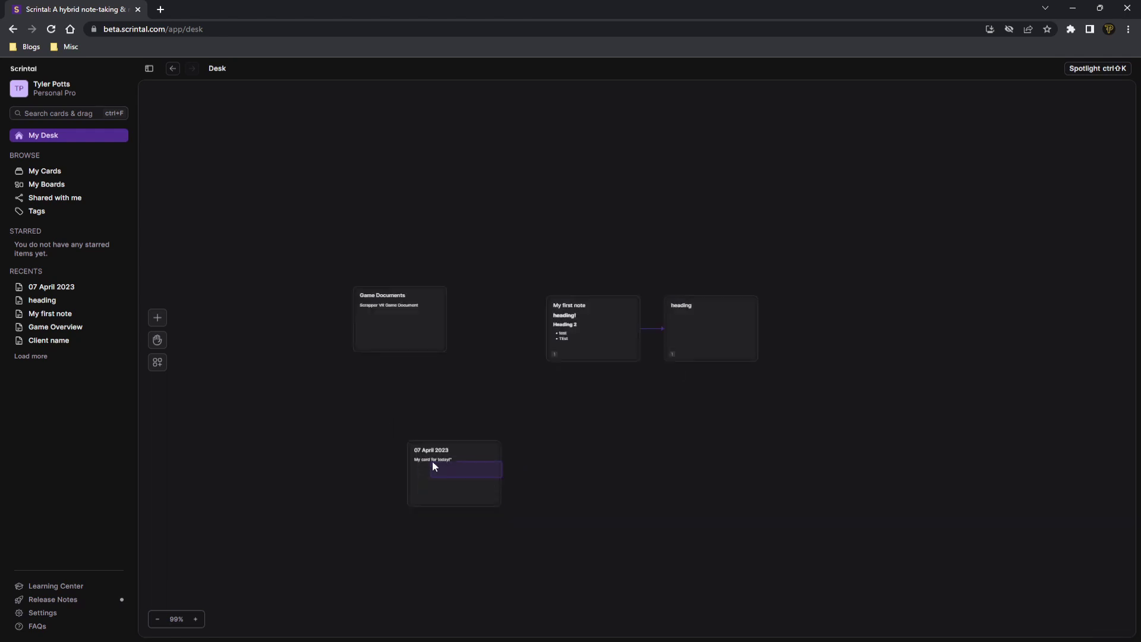
{"action": "left_click_drag", "start_coordinate": [436, 464], "coordinate": [372, 404]}
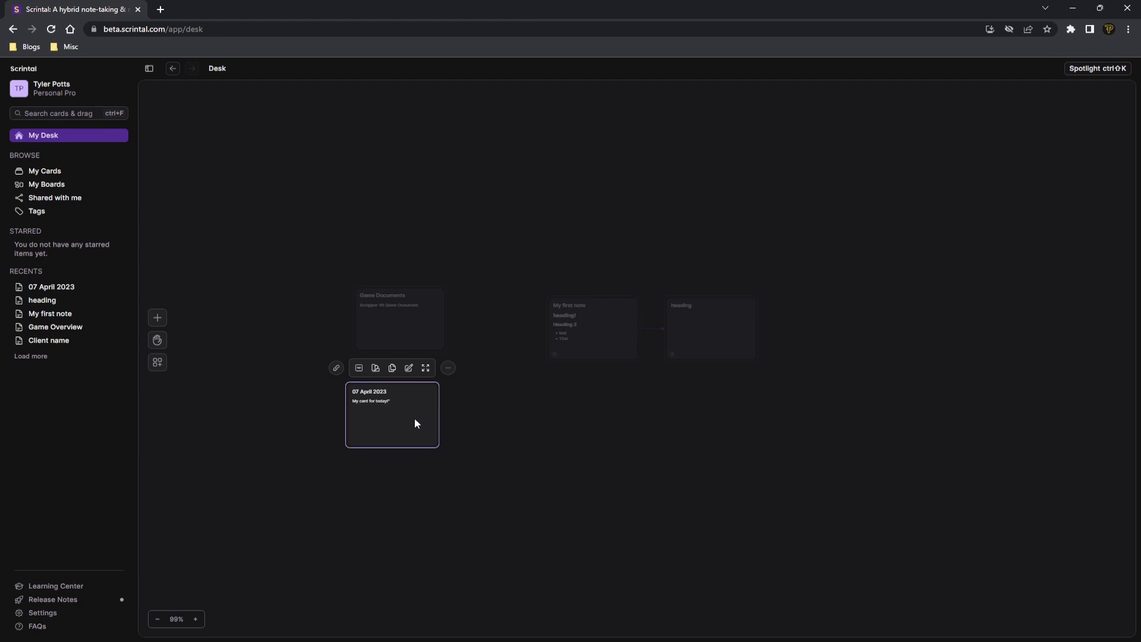
{"action": "left_click", "coordinate": [452, 433]}
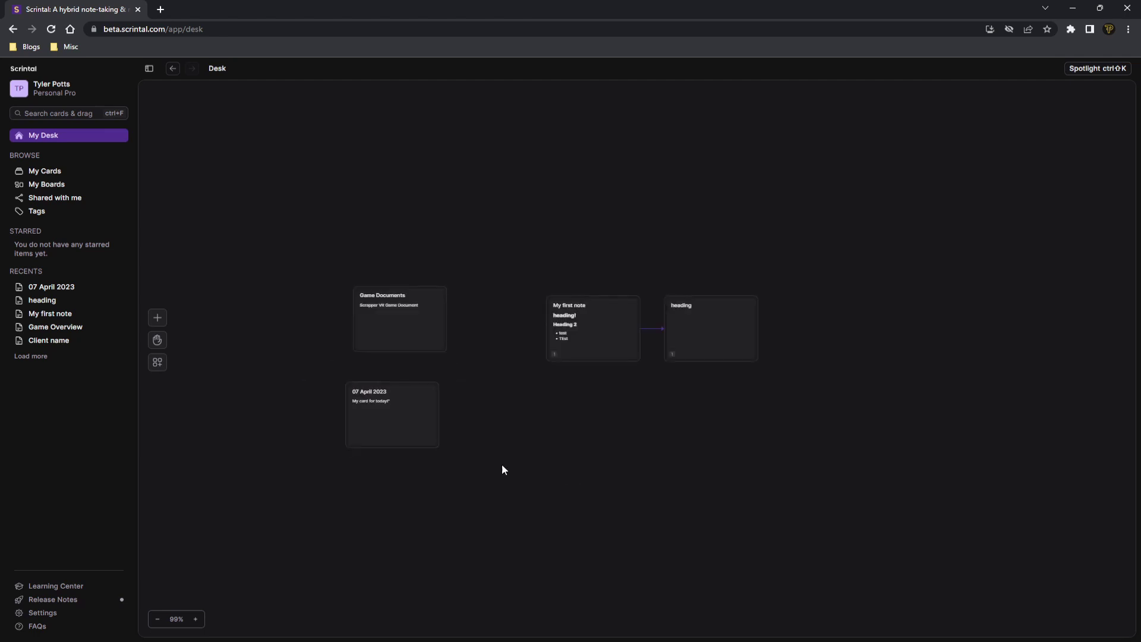
Drag a new card from the + toolbar onto the desk and title it 'Card from toolbar!'
{"action": "left_click_drag", "start_coordinate": [289, 354], "coordinate": [574, 519]}
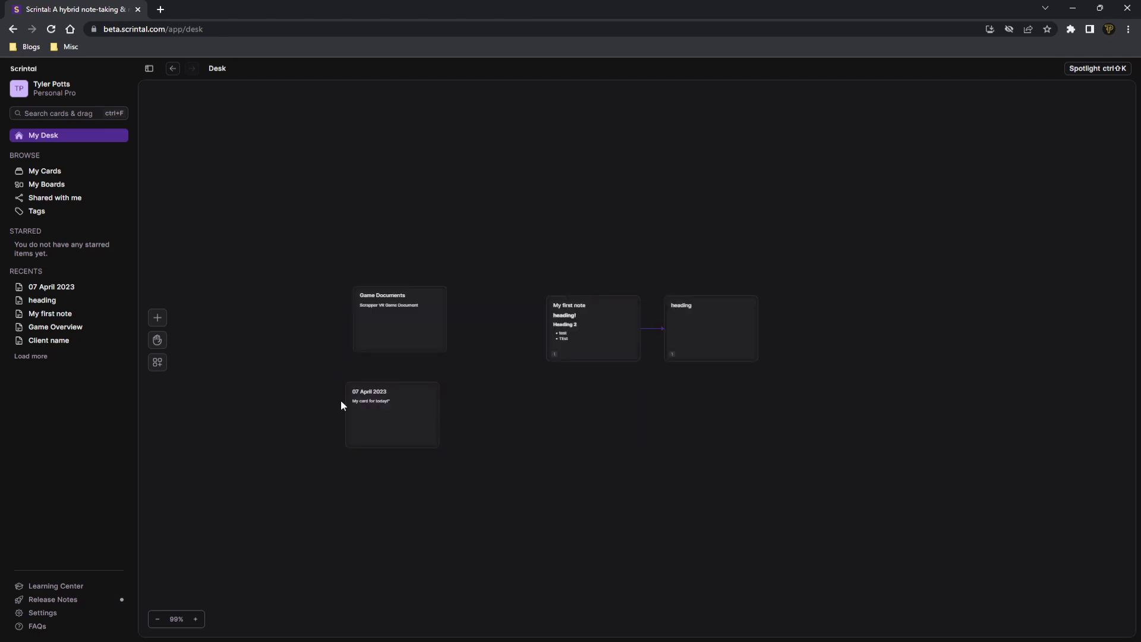
{"action": "left_click", "coordinate": [167, 327]}
{"action": "left_click_drag", "start_coordinate": [214, 320], "coordinate": [409, 240]}
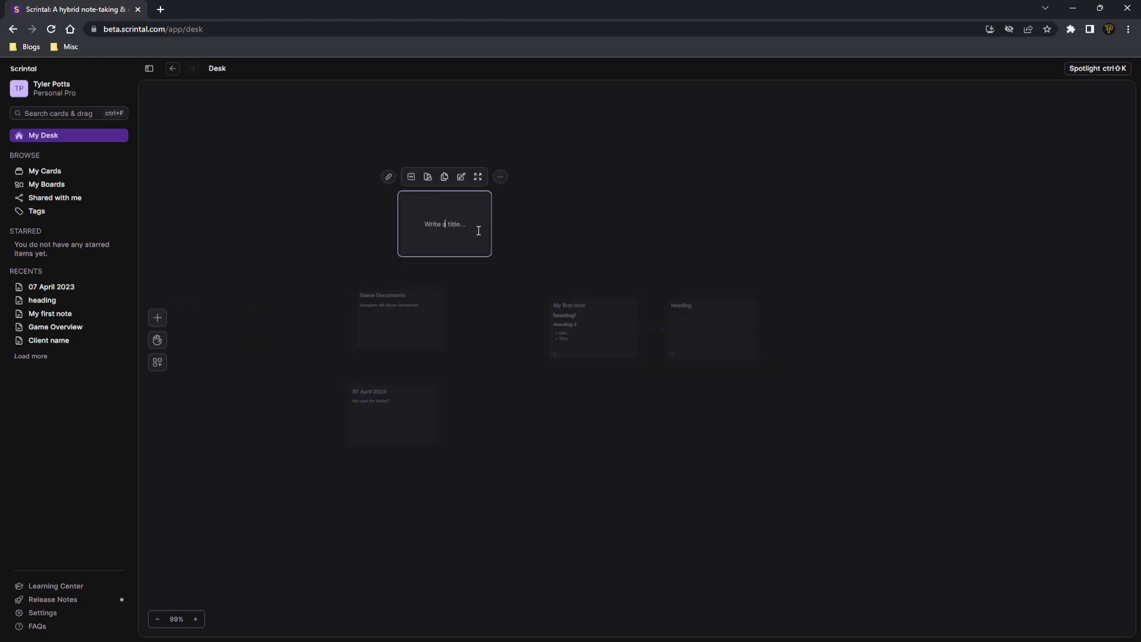
{"action": "type", "text": "CArd from toolbar!"}
{"action": "left_click", "coordinate": [726, 184]}
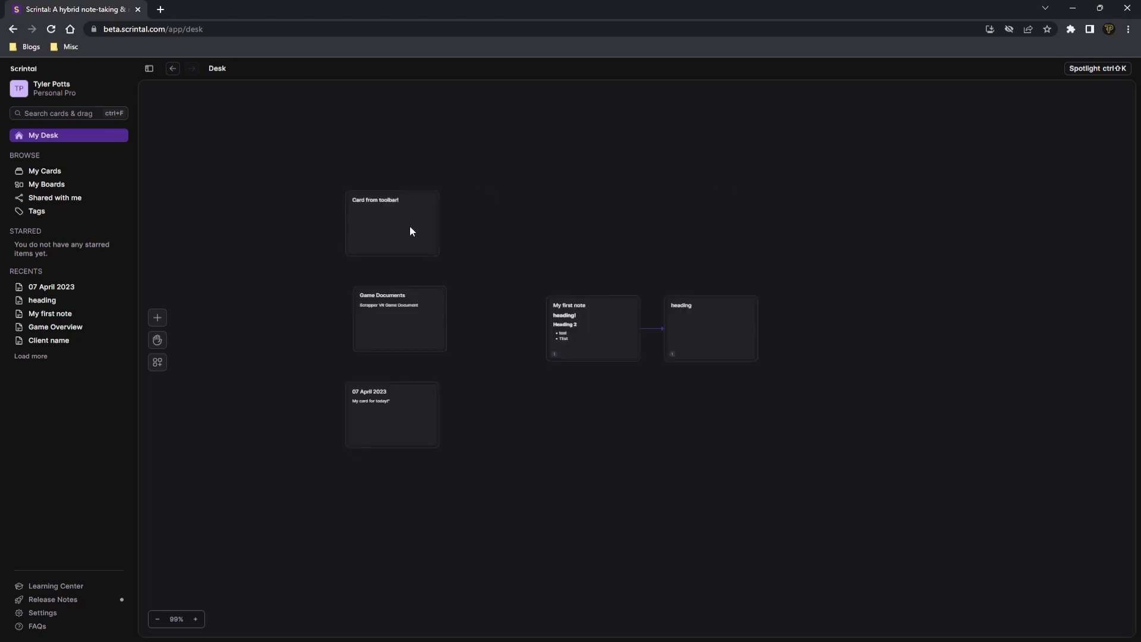
{"action": "left_click", "coordinate": [157, 318]}
Add a My notes text label above My first note
{"action": "left_click", "coordinate": [218, 360]}
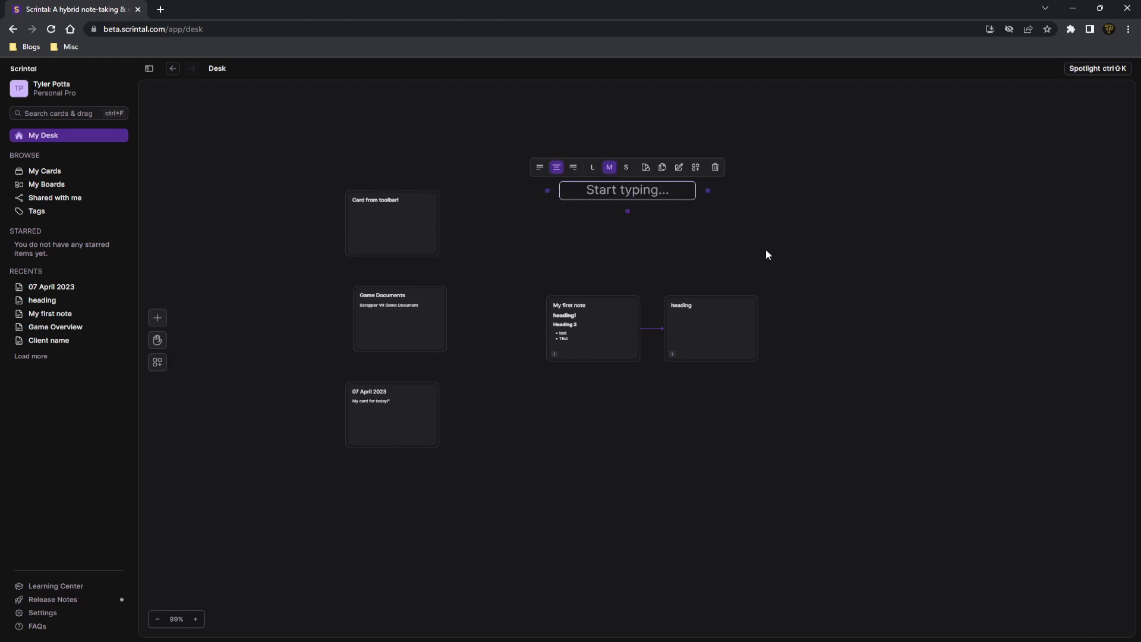
{"action": "type", "text": "My notes"}
{"action": "left_click", "coordinate": [766, 254]}
{"action": "left_click_drag", "start_coordinate": [648, 200], "coordinate": [604, 273]}
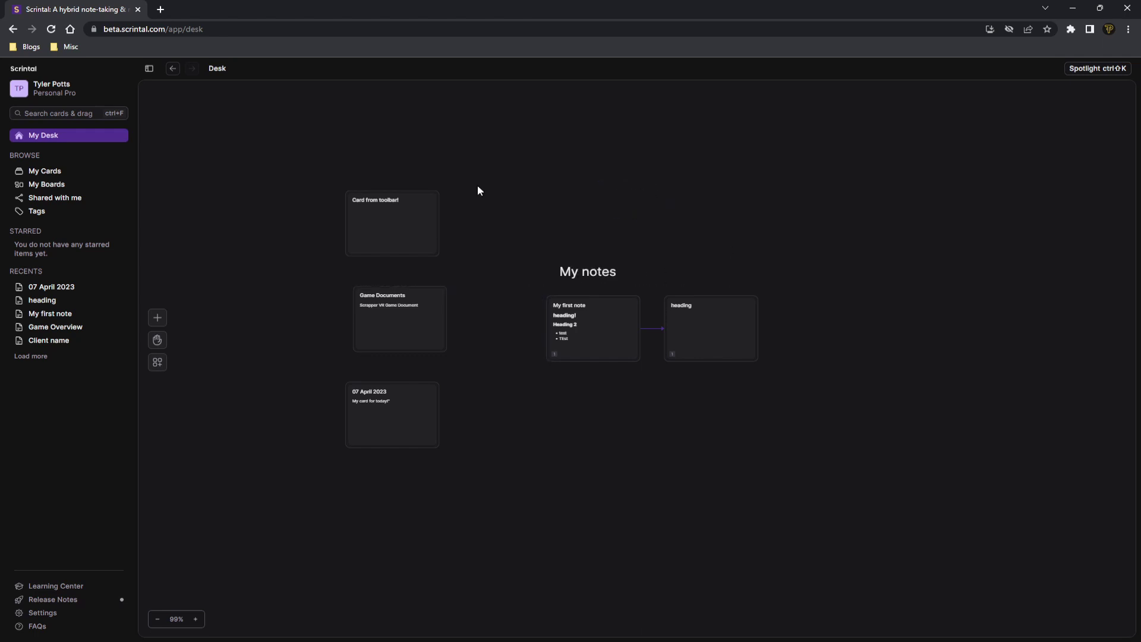
Add a Less important notes heading above the other cards
{"action": "left_click", "coordinate": [158, 317]}
{"action": "left_click_drag", "start_coordinate": [188, 337], "coordinate": [672, 144]}
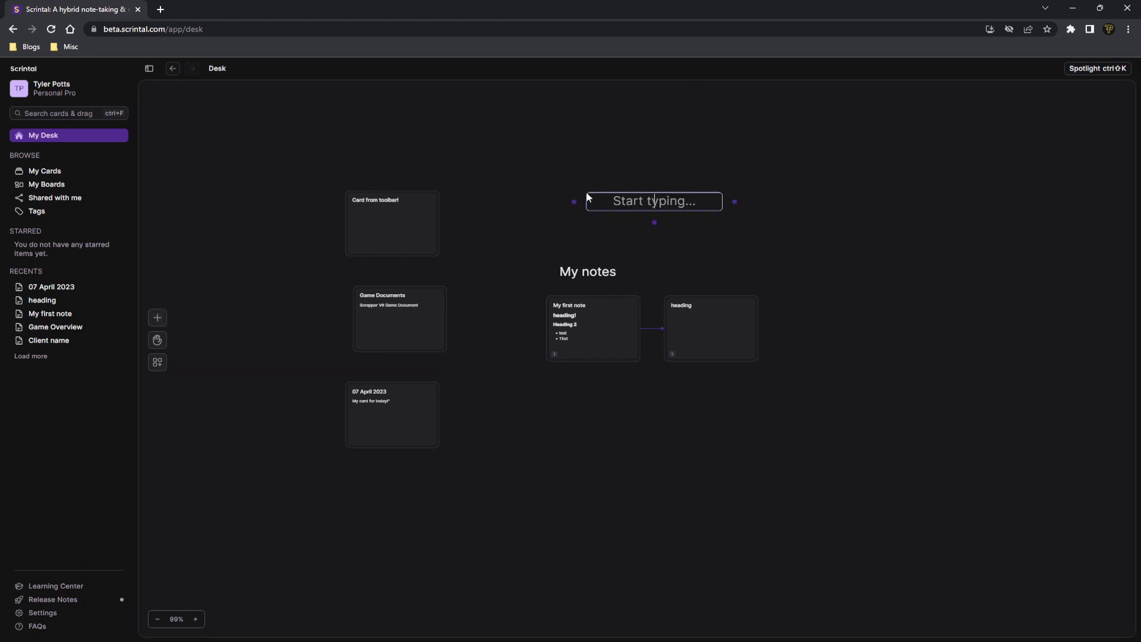
{"action": "type", "text": "Less im"}
{"action": "key", "text": "BackSpace"}
{"action": "key", "text": "BackSpace"}
{"action": "key", "text": "BackSpace"}
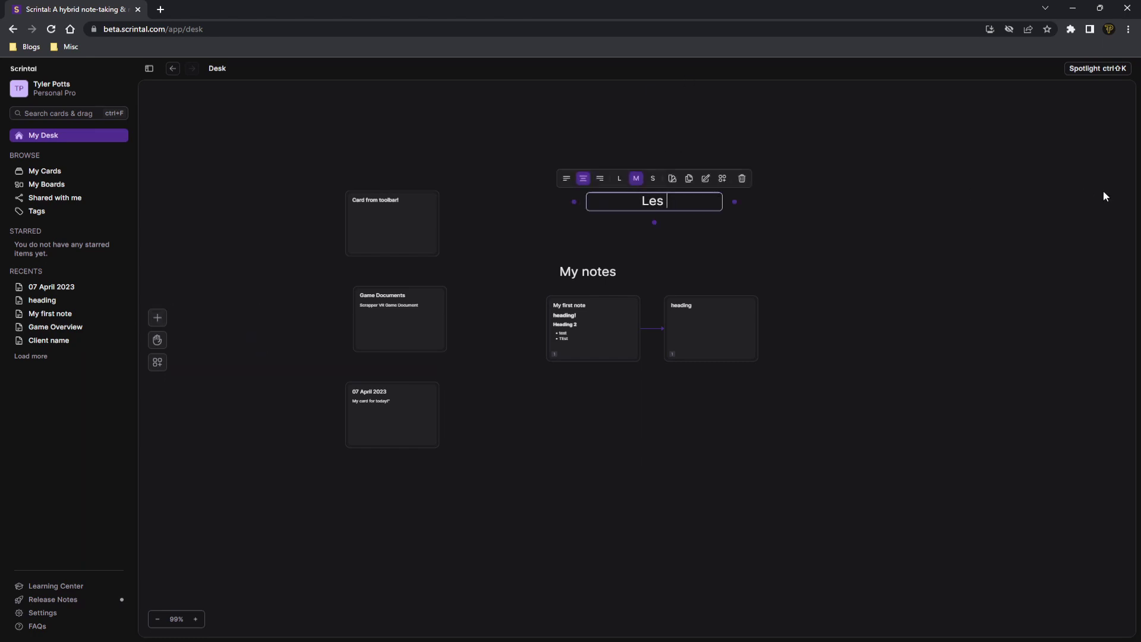
{"action": "type", "text": "impost"}
{"action": "key", "text": "BackSpace"}
{"action": "key", "text": "BackSpace"}
{"action": "key", "text": "BackSpace"}
{"action": "type", "text": "ortant notes"}
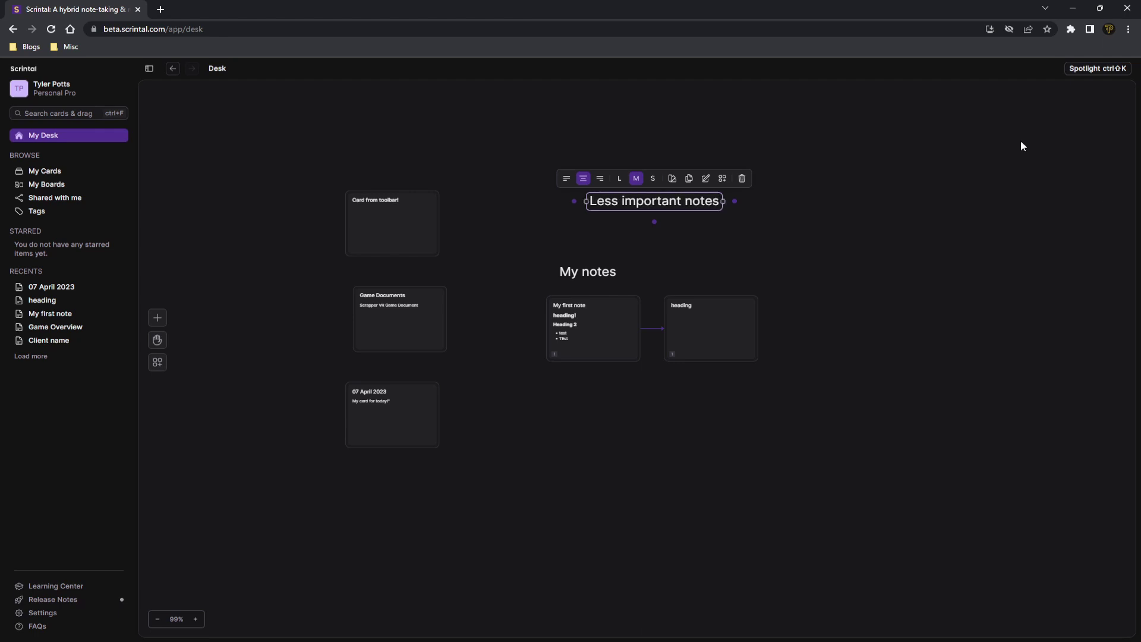
{"action": "left_click_drag", "start_coordinate": [614, 203], "coordinate": [381, 172]}
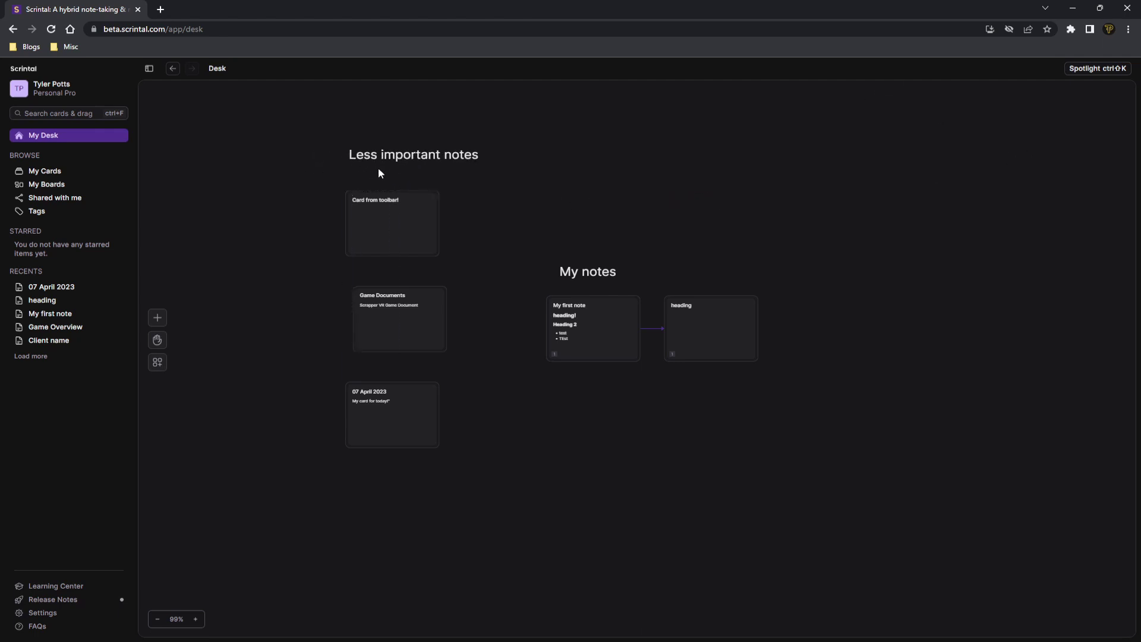
Place Game Documents and 07 April 2023 under it, and Card from toolbar! below My first note
{"action": "left_click_drag", "start_coordinate": [409, 240], "coordinate": [672, 195]}
{"action": "left_click_drag", "start_coordinate": [412, 299], "coordinate": [410, 209]}
{"action": "left_click_drag", "start_coordinate": [381, 397], "coordinate": [393, 293]}
{"action": "left_click_drag", "start_coordinate": [621, 194], "coordinate": [575, 422]}
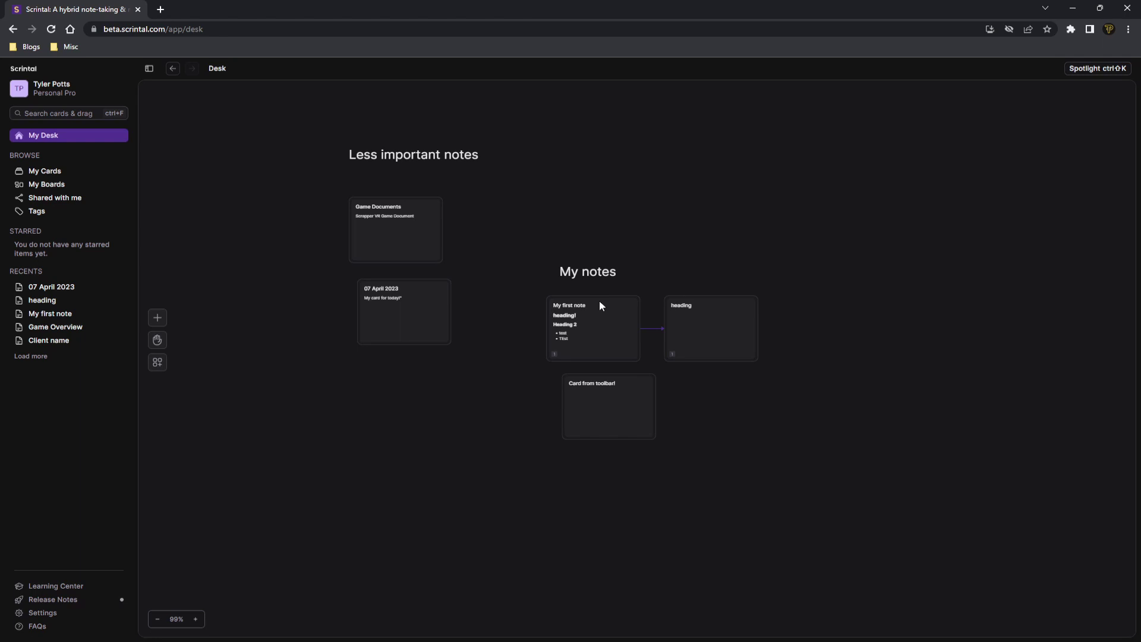
Auto-organize the desk's cards and delete the My notes and Less important notes headings
{"action": "right_click", "coordinate": [554, 201]}
{"action": "left_click", "coordinate": [597, 268]}
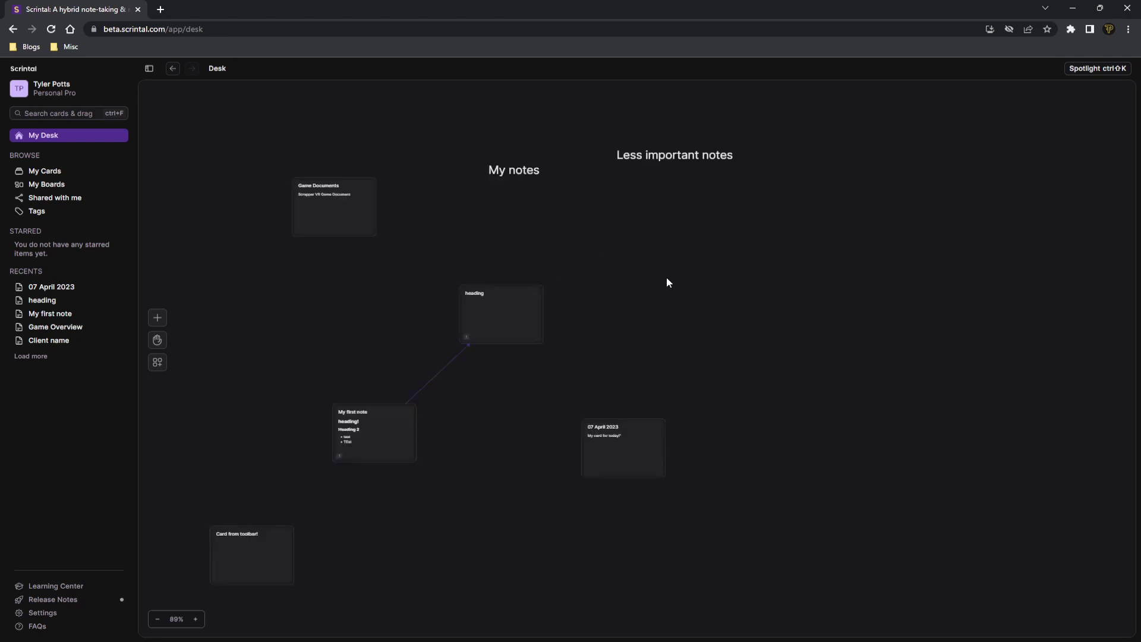
{"action": "left_click_drag", "start_coordinate": [540, 231], "coordinate": [853, 240]}
{"action": "key", "text": "Delete"}
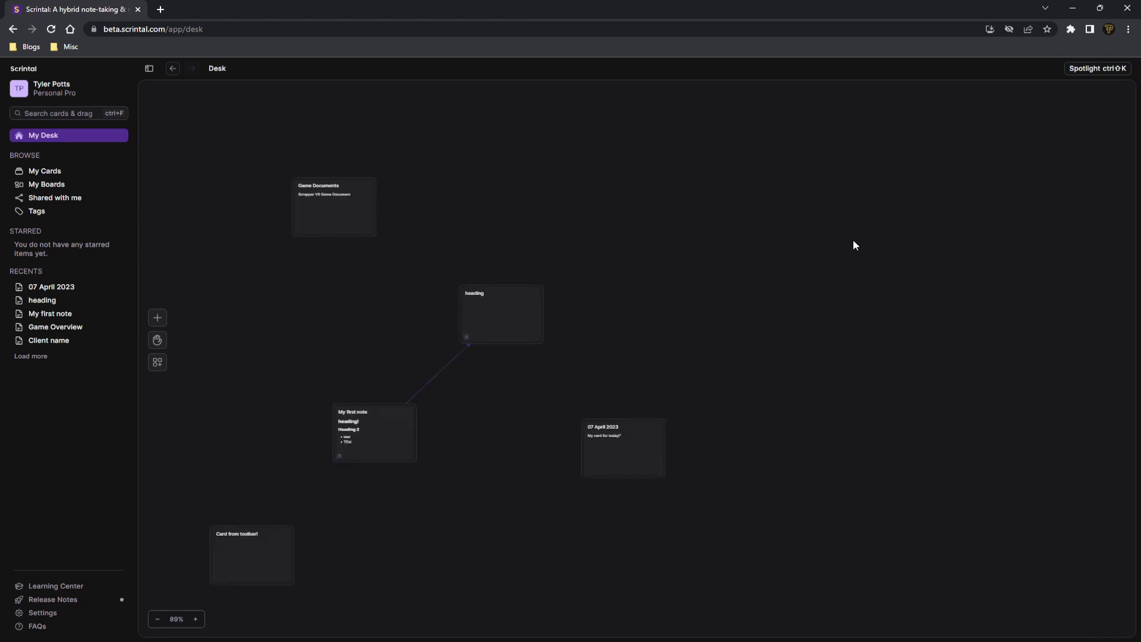
Re-organize the remaining cards and fit all of them back into view
{"action": "left_click_drag", "start_coordinate": [334, 248], "coordinate": [512, 173]}
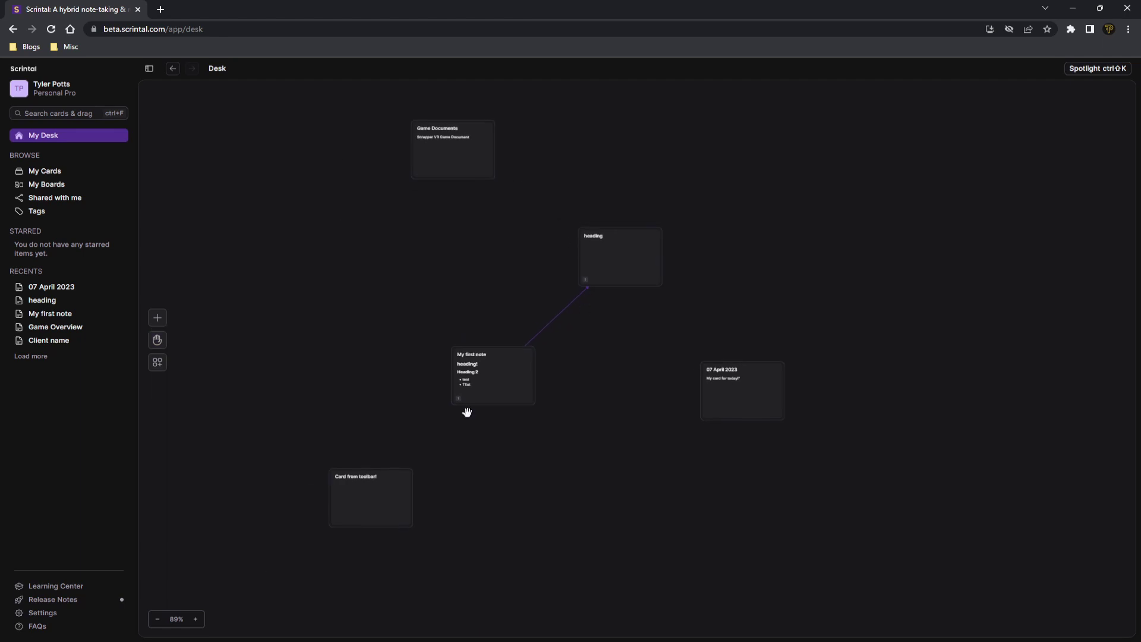
{"action": "right_click", "coordinate": [460, 220]}
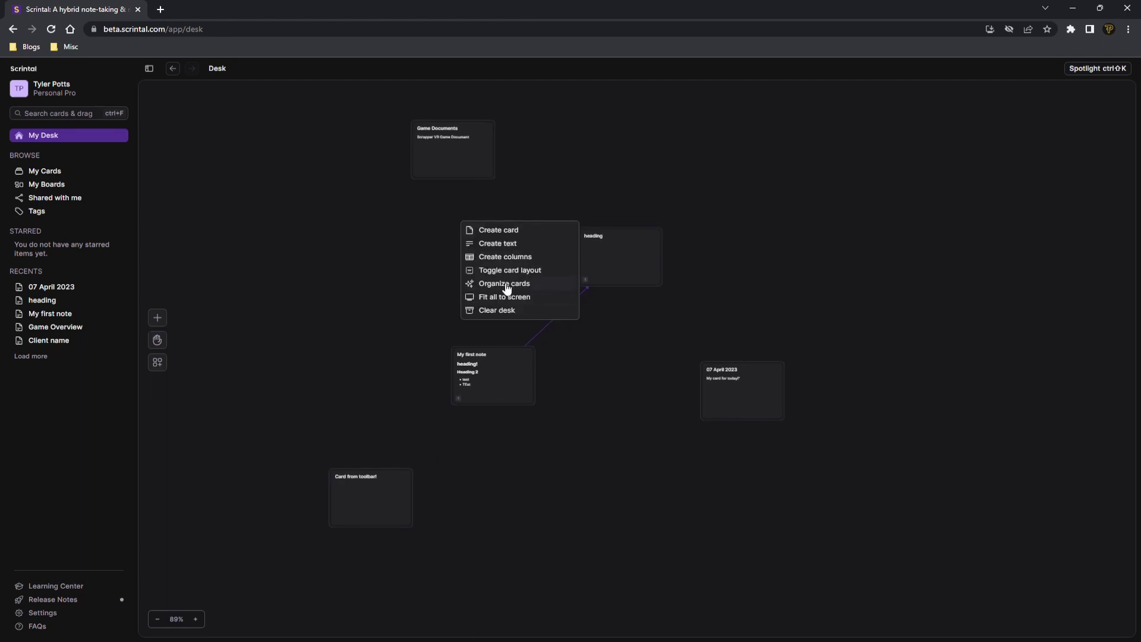
{"action": "left_click", "coordinate": [505, 283]}
{"action": "right_click", "coordinate": [444, 257]}
{"action": "left_click", "coordinate": [517, 333]}
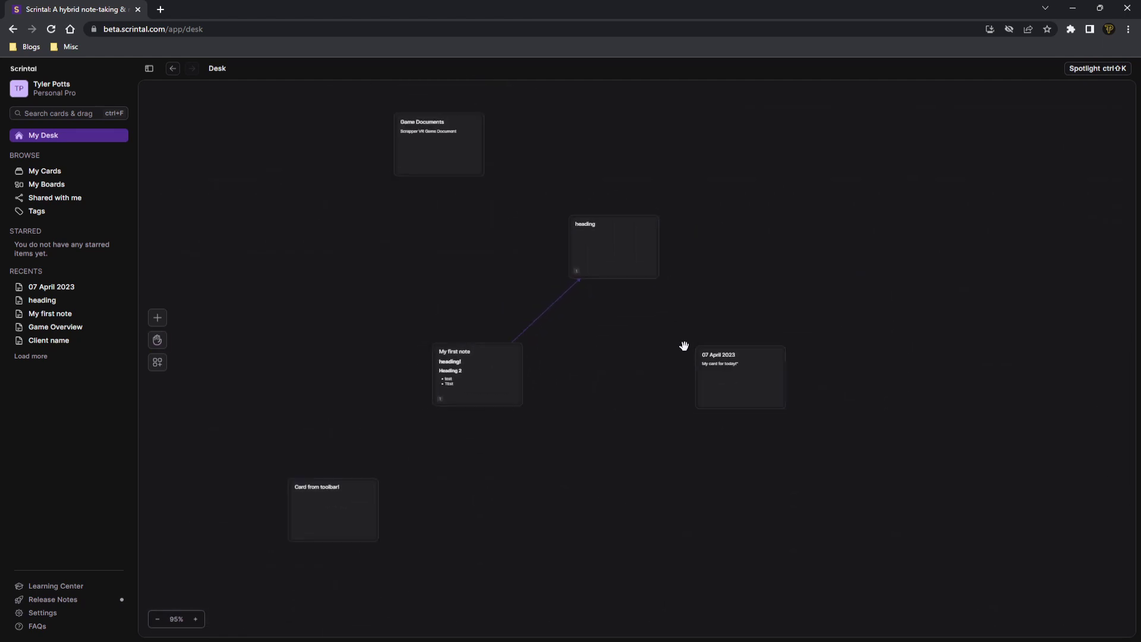
{"action": "scroll", "coordinate": [621, 306], "scroll_direction": "down", "scroll_amount": 3}
{"action": "scroll", "coordinate": [591, 356], "scroll_direction": "up", "scroll_amount": 10}
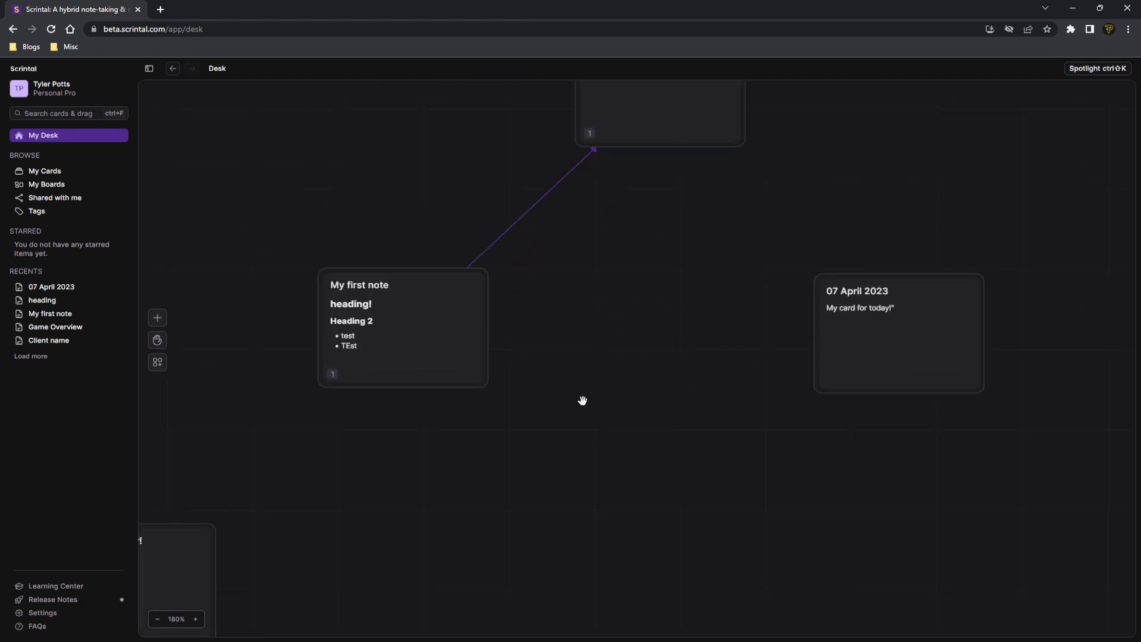
{"action": "right_click", "coordinate": [481, 189]}
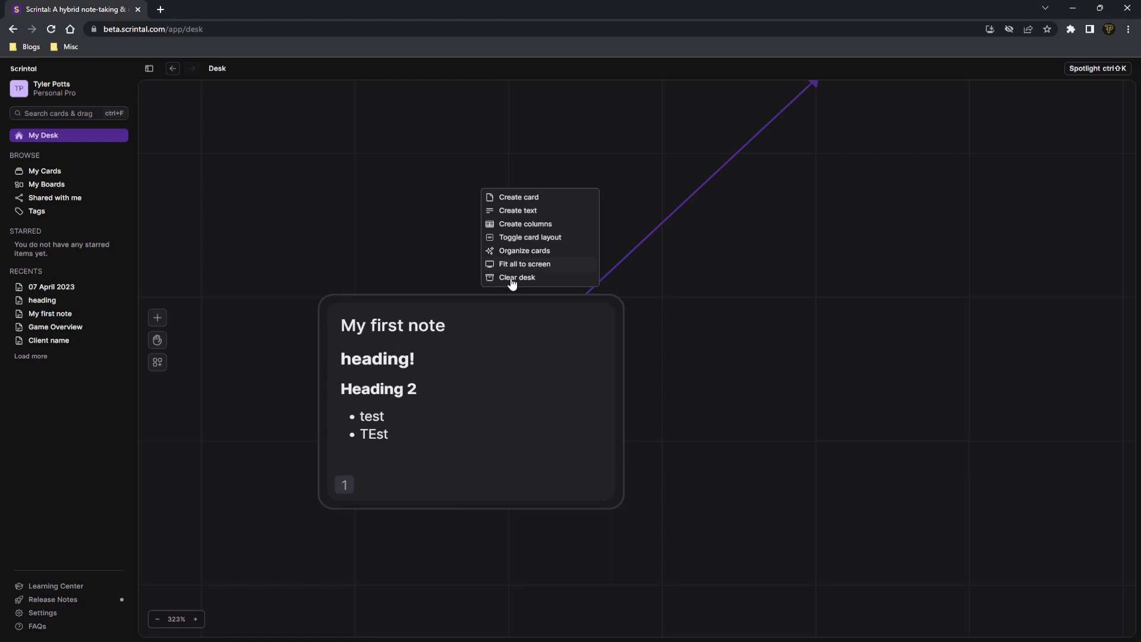
{"action": "left_click", "coordinate": [516, 265]}
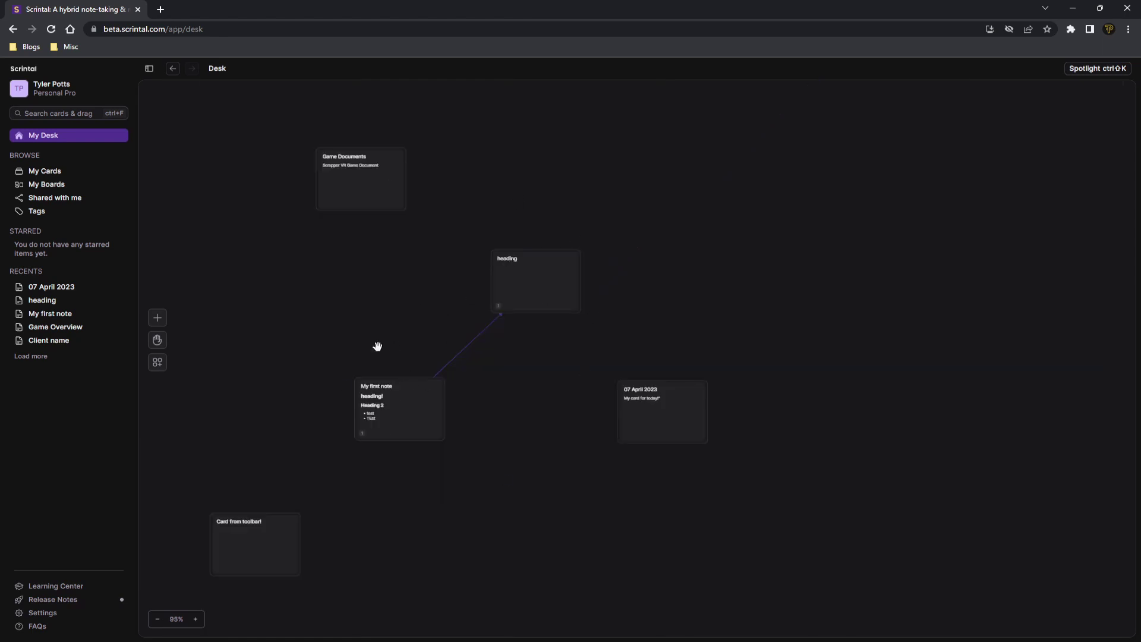
Pan the desk to reposition the cards in view
{"action": "left_click", "coordinate": [156, 340]}
{"action": "mouse_move", "coordinate": [212, 341]}
{"action": "left_mouse_down"}
{"action": "mouse_move", "coordinate": [295, 323]}
{"action": "mouse_move", "coordinate": [222, 354]}
{"action": "left_mouse_up"}
{"action": "left_click", "coordinate": [157, 341]}
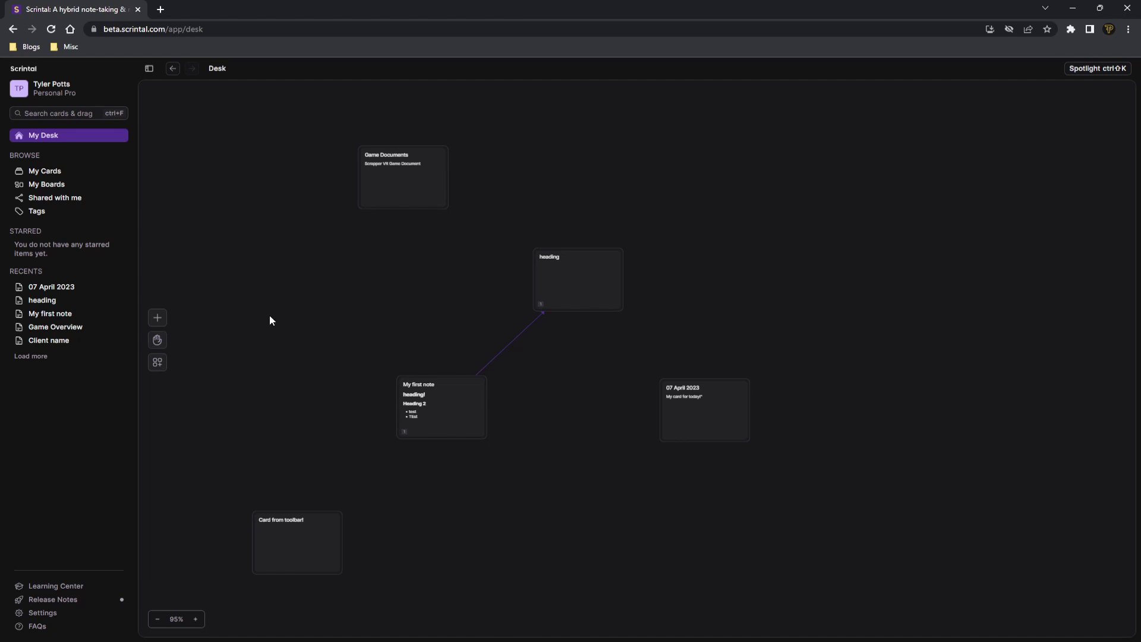
{"action": "right_click", "coordinate": [270, 316]}
{"action": "left_click_drag", "start_coordinate": [348, 298], "coordinate": [516, 274]}
Add a columns board to the desk and name it Tasks
{"action": "left_click", "coordinate": [157, 340]}
{"action": "left_click", "coordinate": [160, 320]}
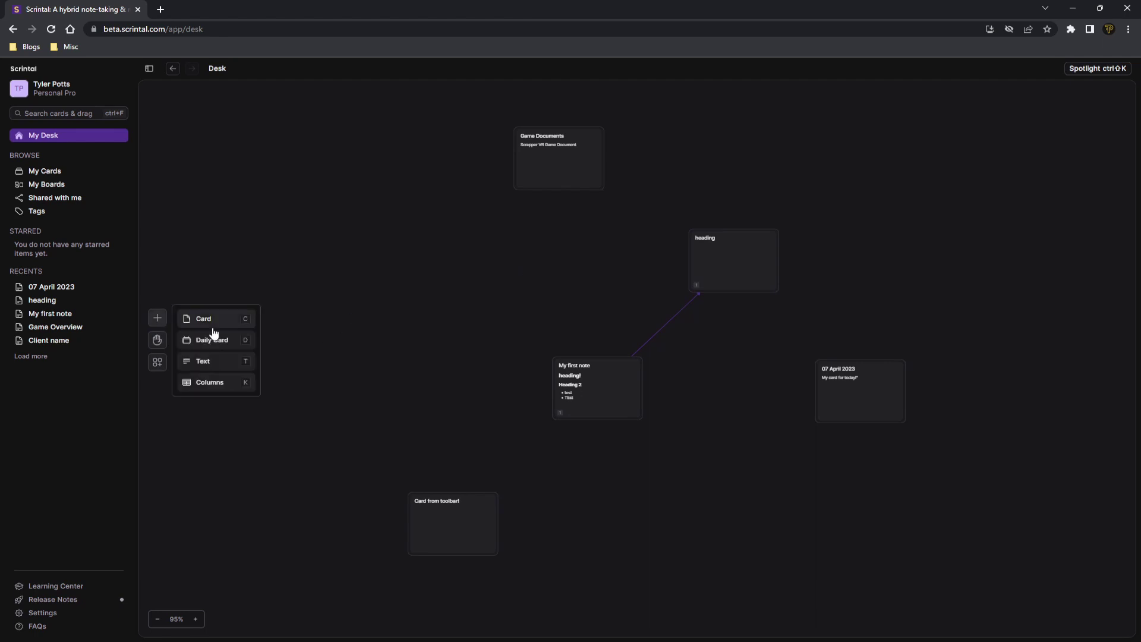
{"action": "left_click", "coordinate": [217, 385]}
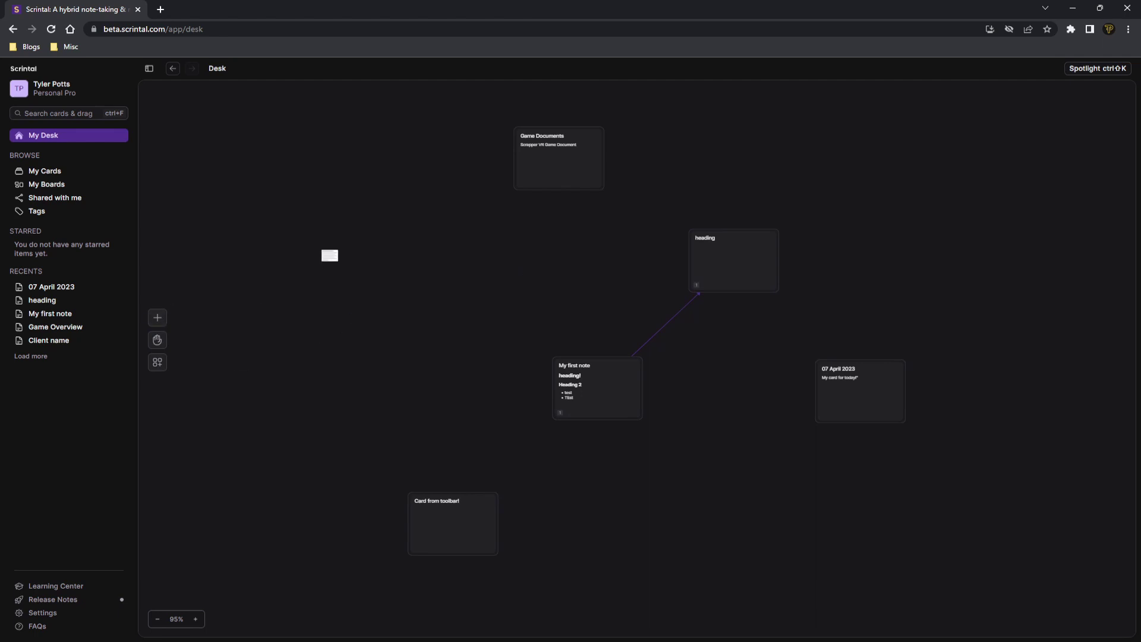
{"action": "left_click", "coordinate": [328, 254]}
{"action": "left_click", "coordinate": [344, 259]}
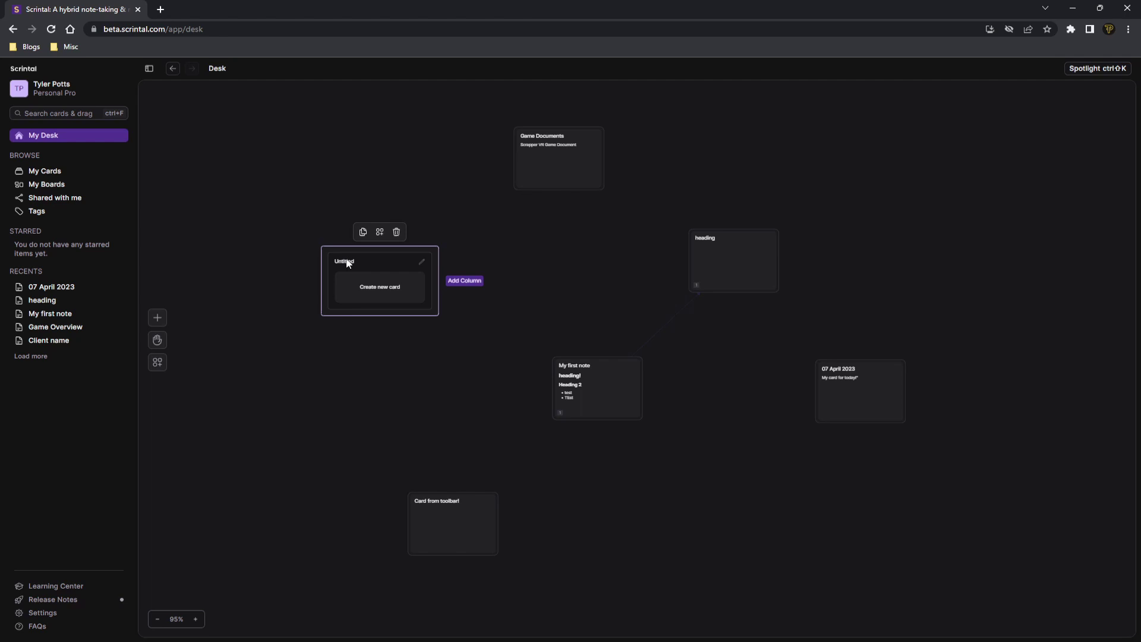
{"action": "double_click", "coordinate": [349, 261]}
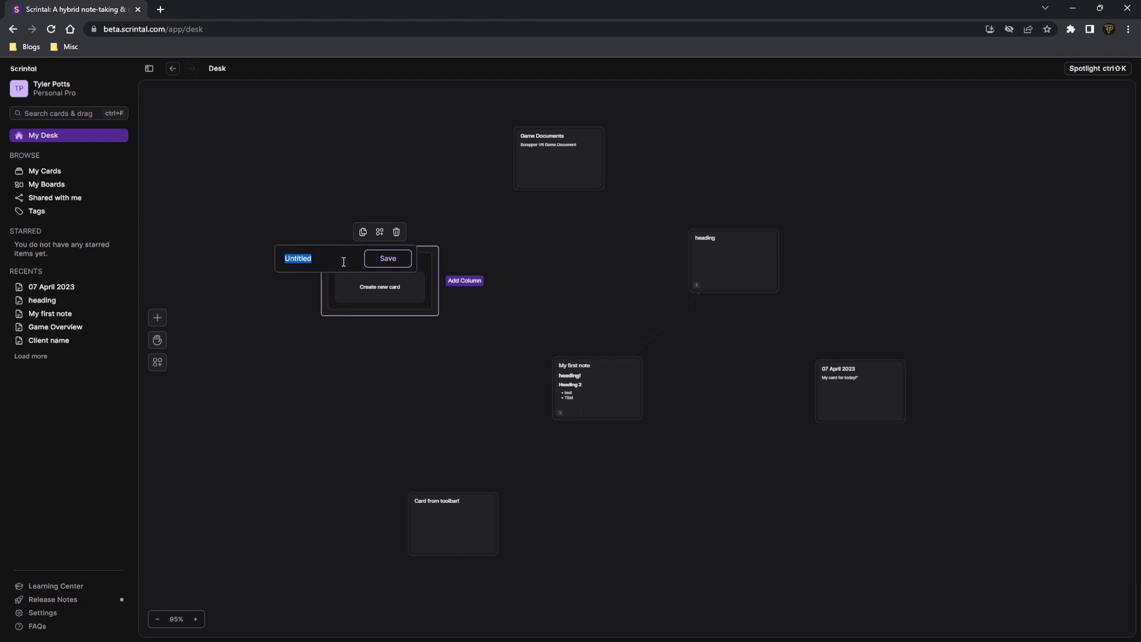
{"action": "type", "text": "Tasks"}
{"action": "key", "text": "Return"}
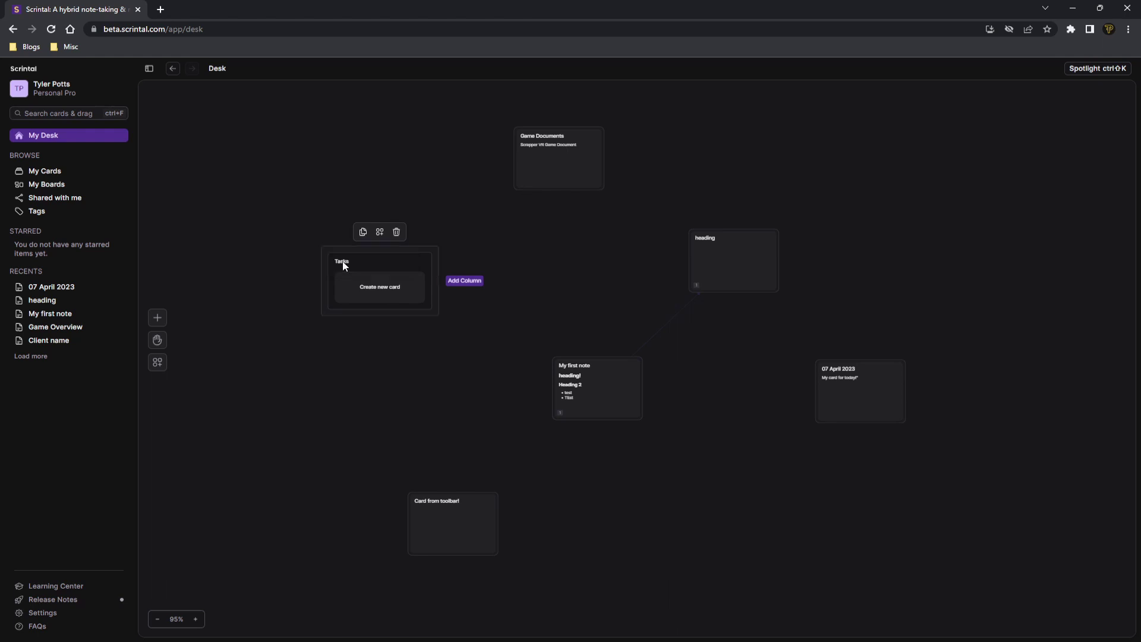
Add First task and SEcond task cards (body 'asd') to the Tasks column
{"action": "left_click", "coordinate": [356, 287]}
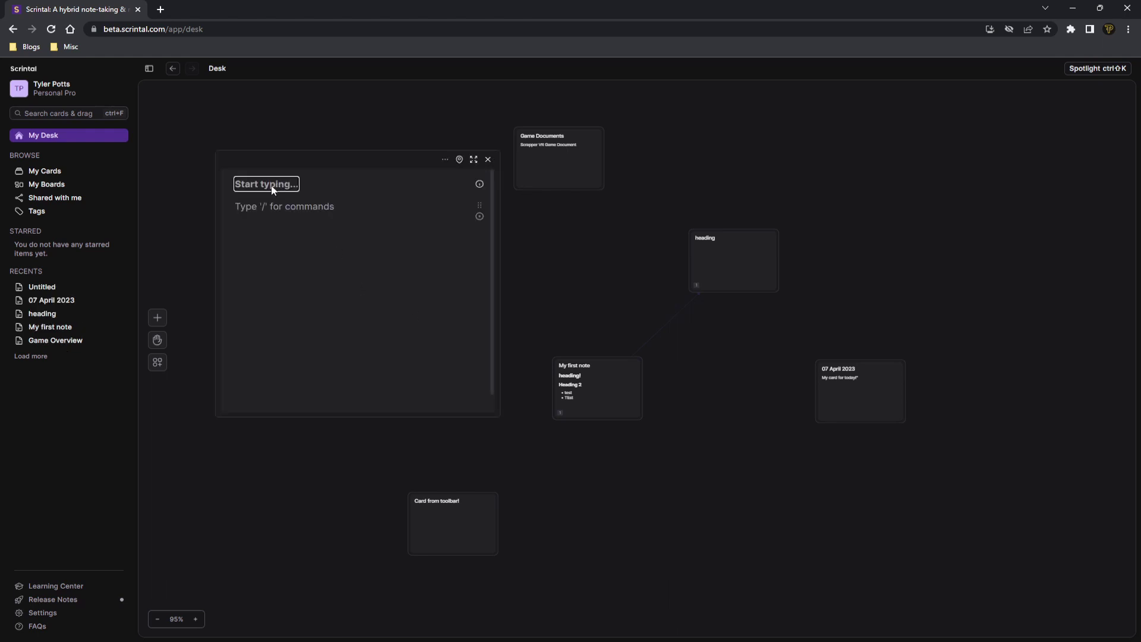
{"action": "type", "text": "First task"}
{"action": "key", "text": "Return"}
{"action": "left_click", "coordinate": [488, 159]}
{"action": "left_click", "coordinate": [387, 354]}
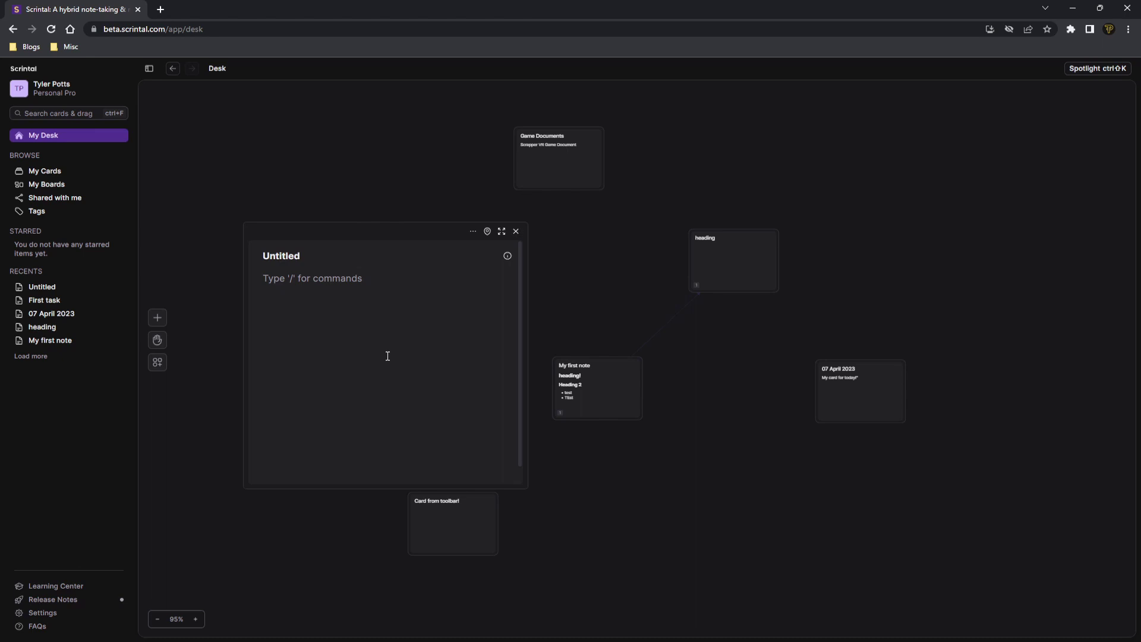
{"action": "left_click", "coordinate": [295, 255]}
{"action": "type", "text": "SEcond task"}
{"action": "key", "text": "Return"}
{"action": "type", "text": "asdasdasd"}
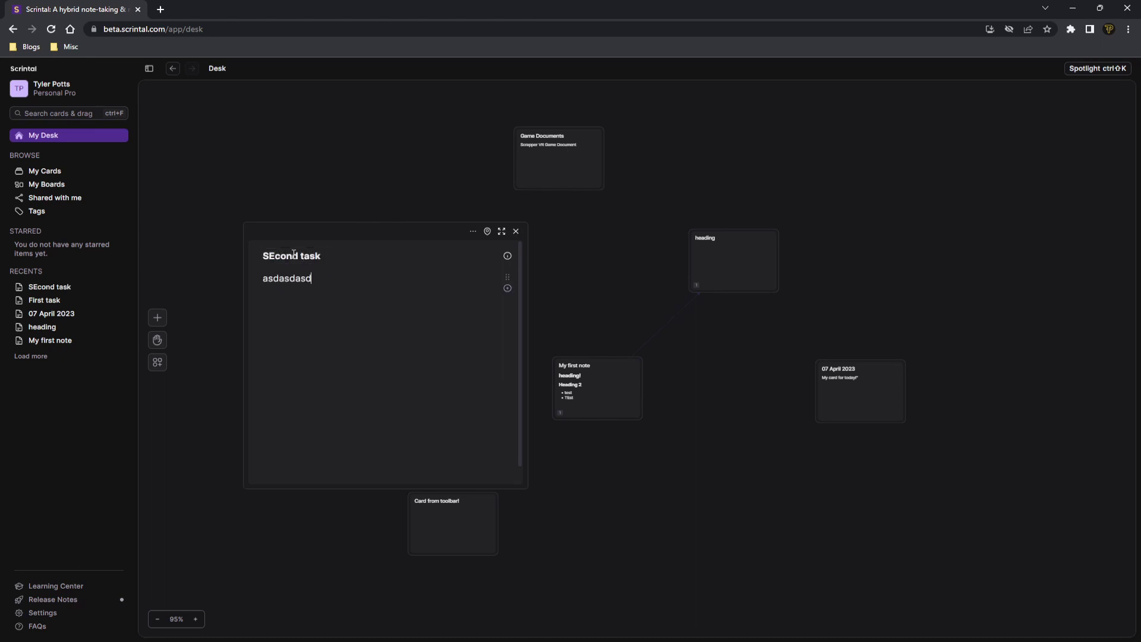
{"action": "left_click", "coordinate": [516, 231]}
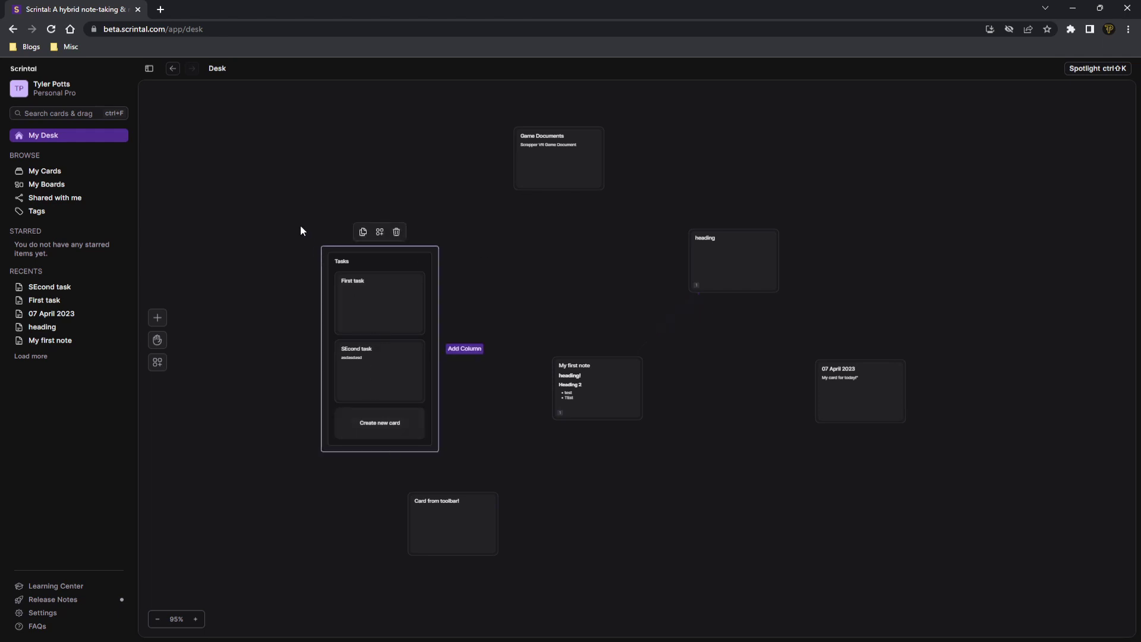
Select the Tasks board and move it up-left on the desk
{"action": "left_click_drag", "start_coordinate": [300, 225], "coordinate": [456, 450]}
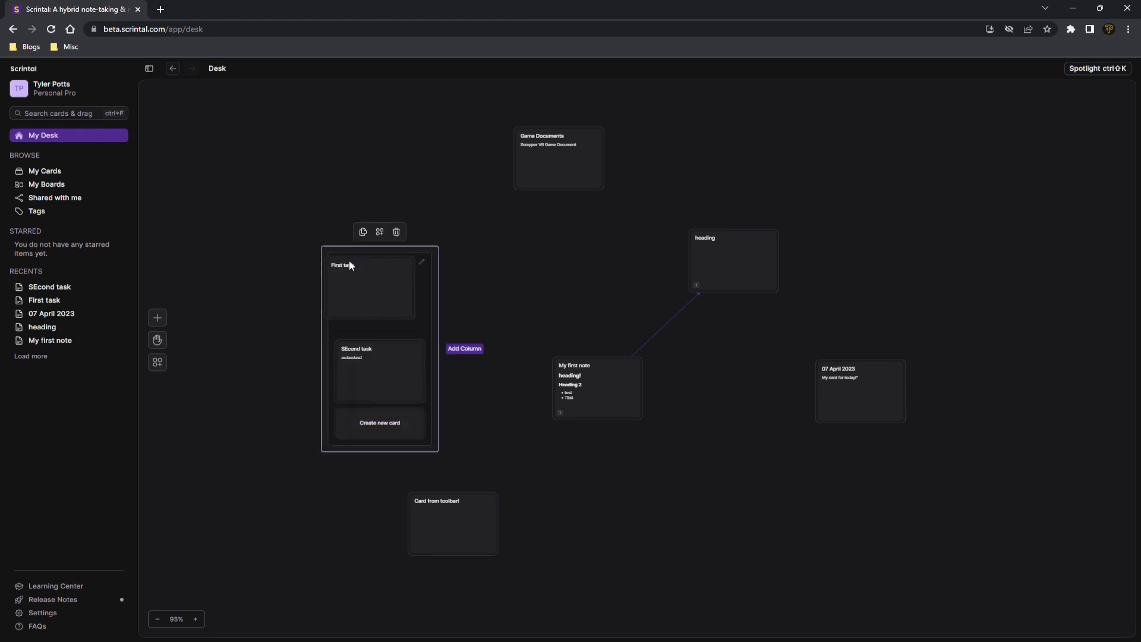
{"action": "left_click", "coordinate": [247, 275]}
{"action": "left_click_drag", "start_coordinate": [329, 254], "coordinate": [412, 181]}
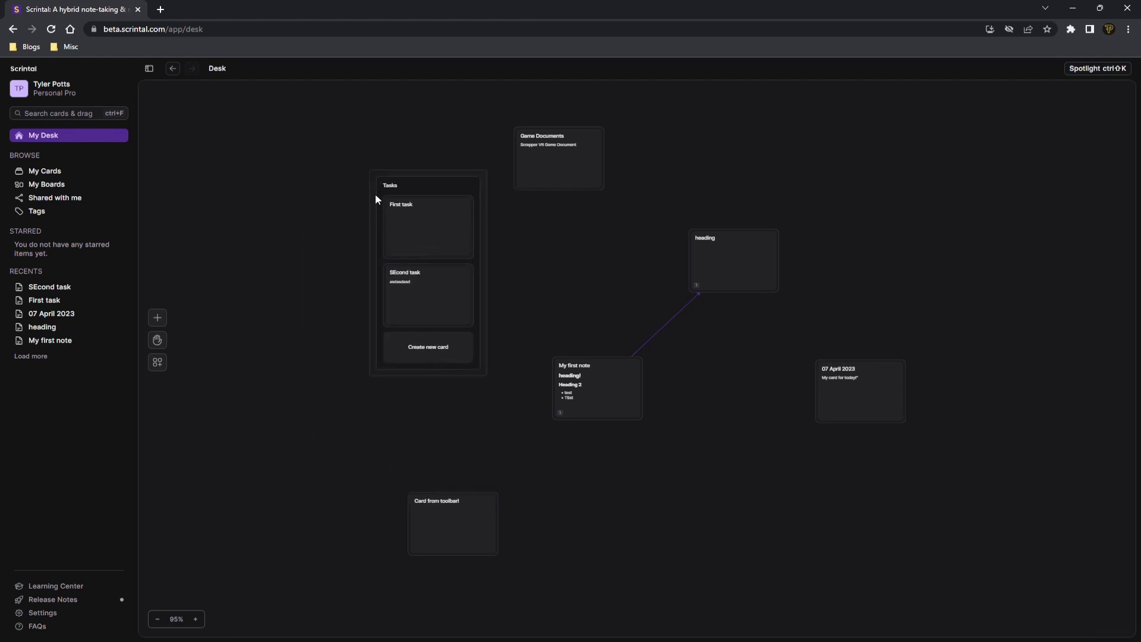
{"action": "left_click_drag", "start_coordinate": [281, 148], "coordinate": [349, 141]}
Delete the Tasks board, move My first note up-left, and preview its linked heading card
{"action": "key", "text": "Delete"}
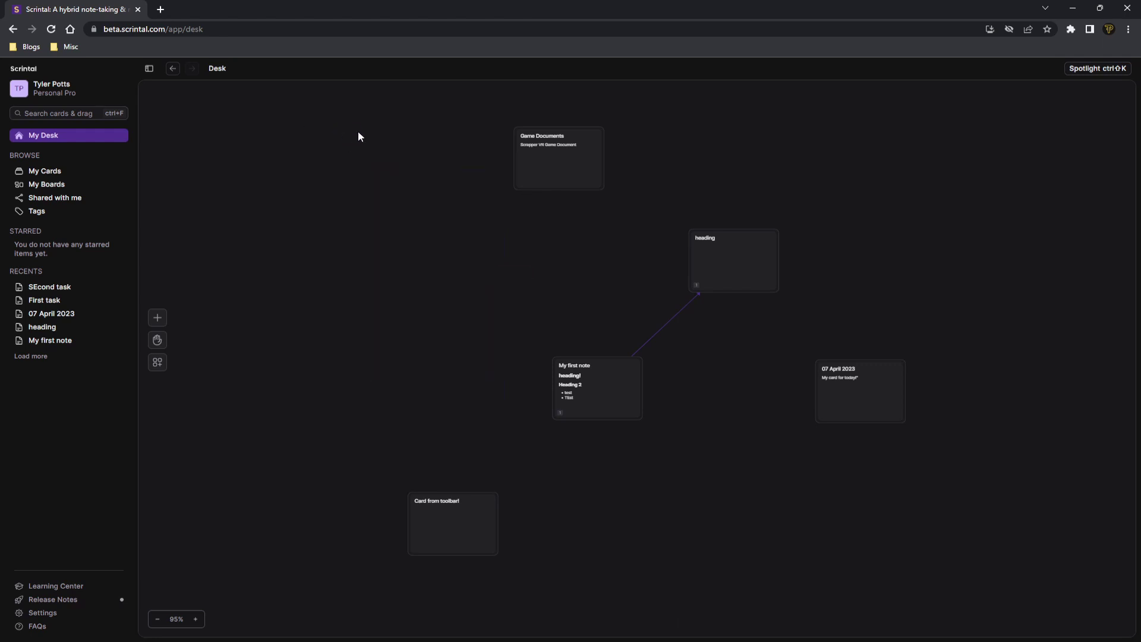
{"action": "left_click_drag", "start_coordinate": [600, 374], "coordinate": [583, 278]}
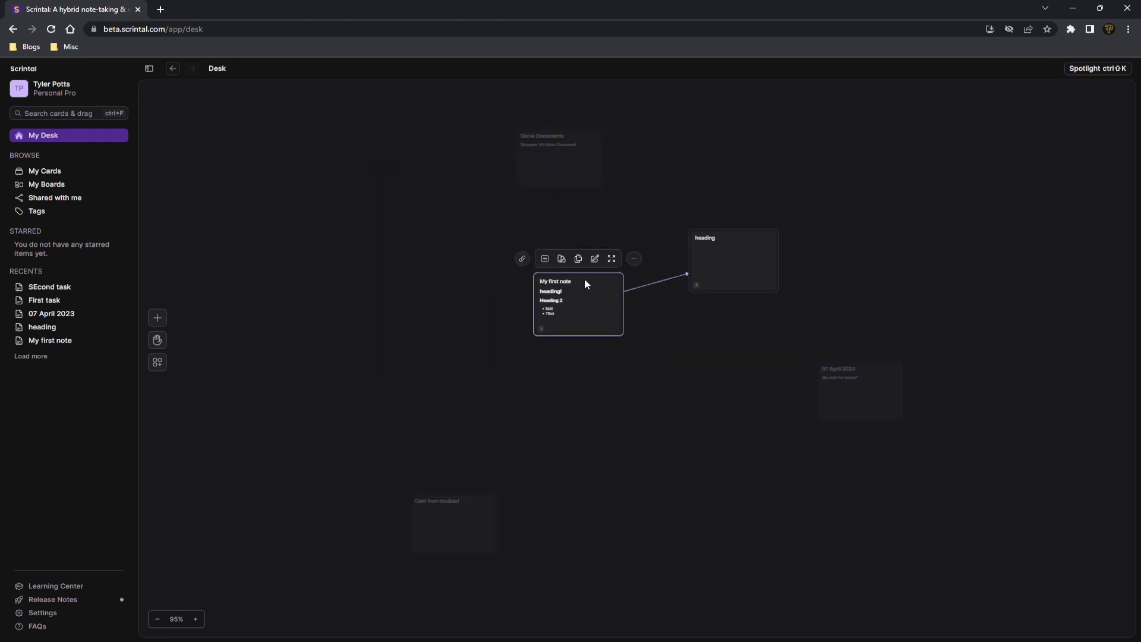
{"action": "double_click", "coordinate": [583, 278]}
{"action": "left_click", "coordinate": [506, 206]}
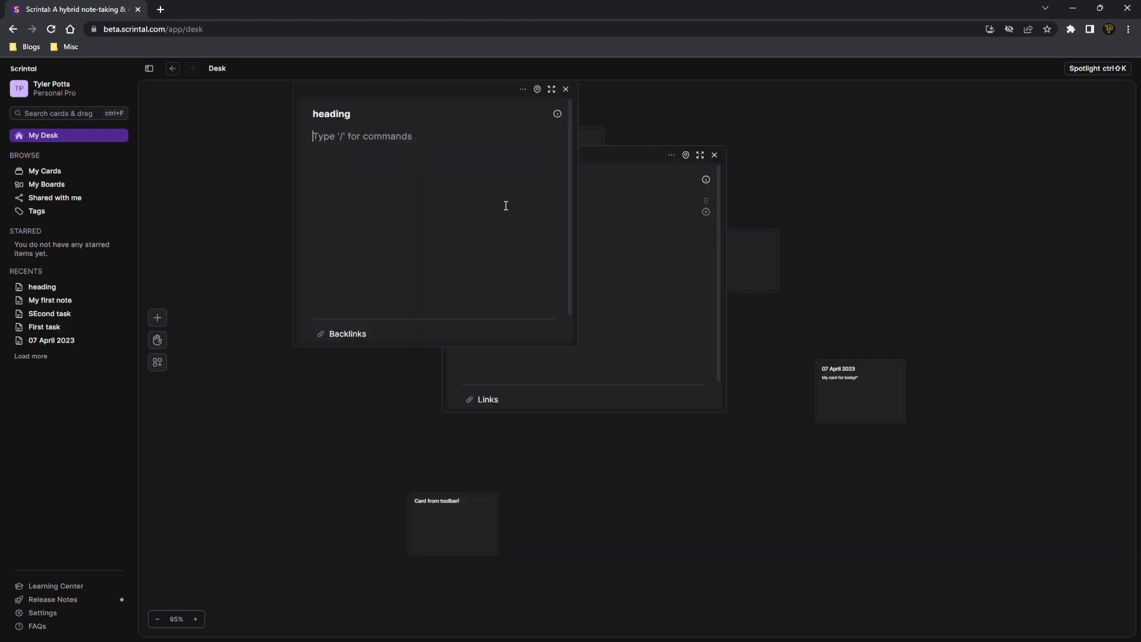
{"action": "left_click", "coordinate": [566, 88]}
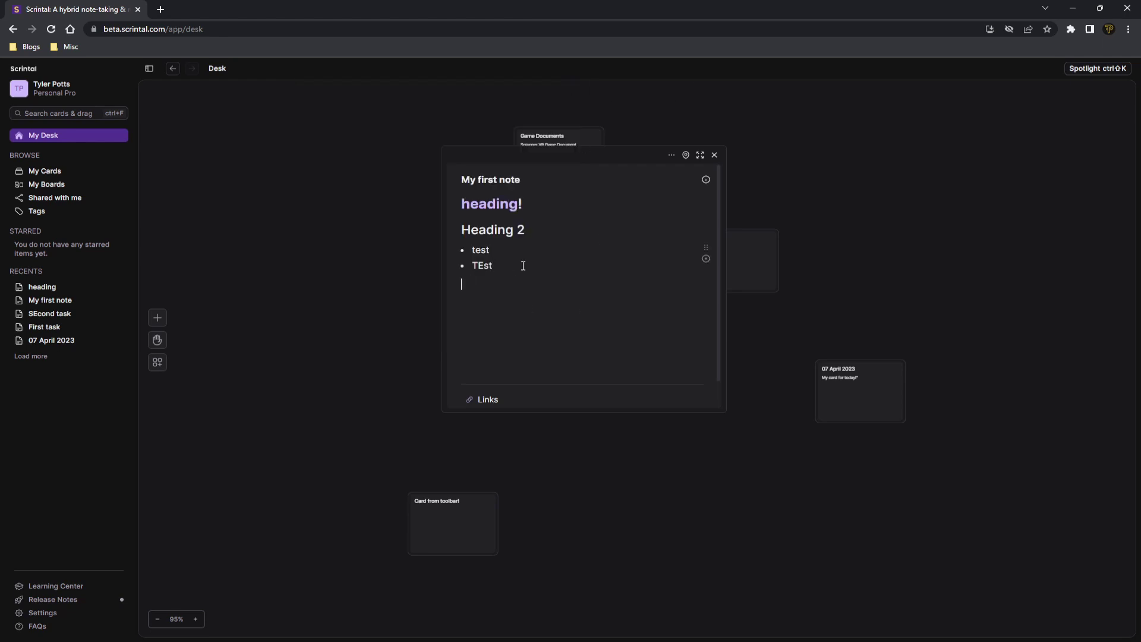
Link My first note to the Game Documents card using '+gam' and open that card
{"action": "type", "text": "+"}
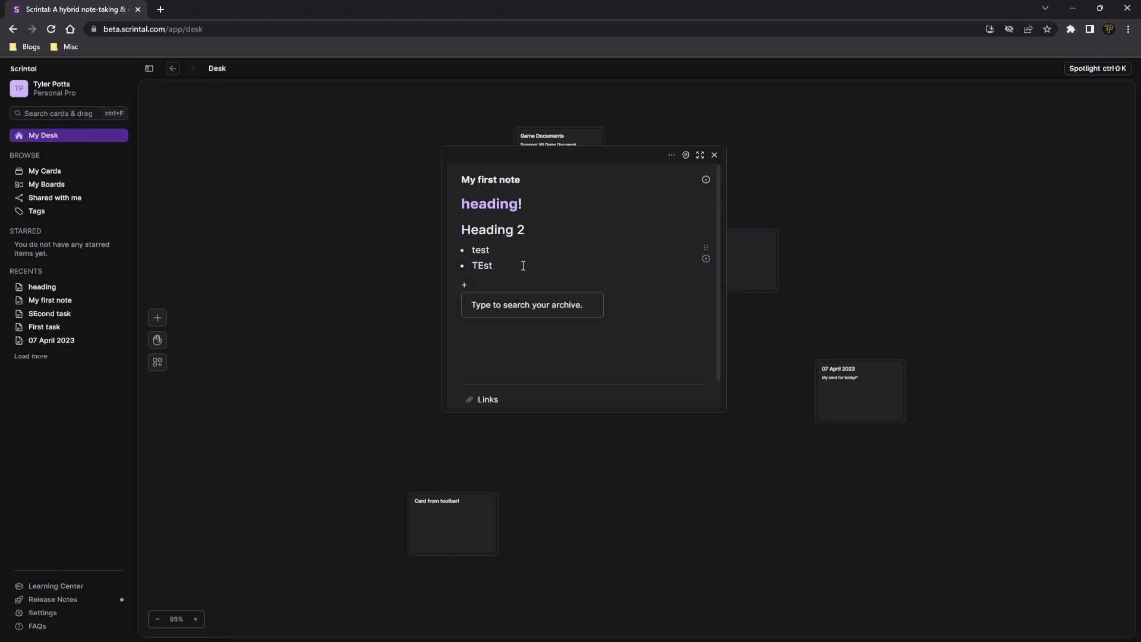
{"action": "type", "text": "gam"}
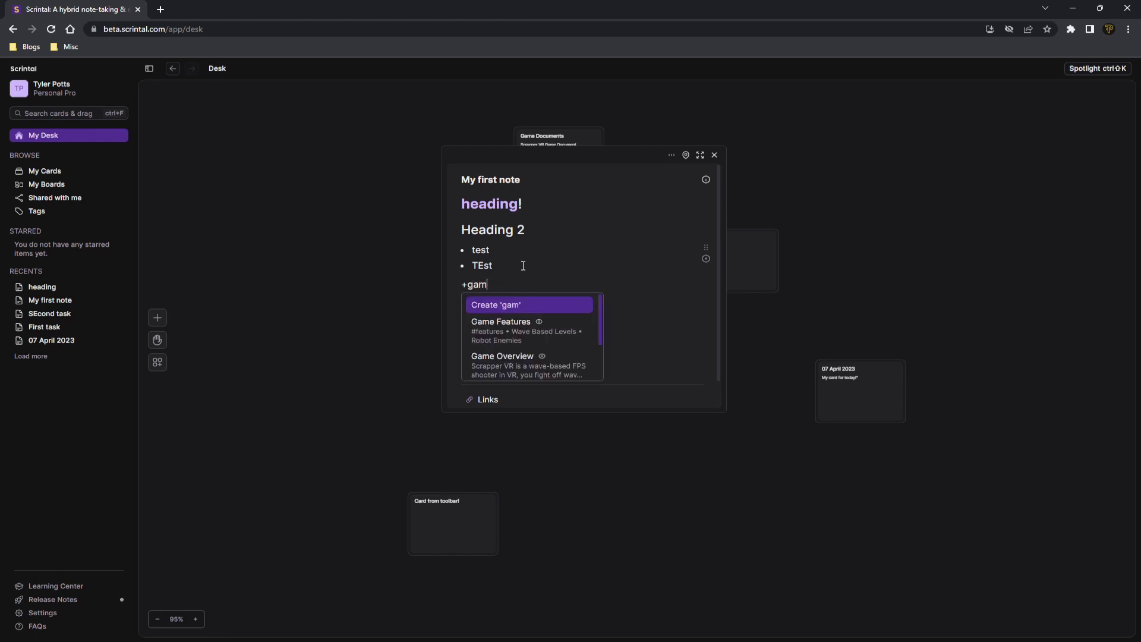
{"action": "scroll", "coordinate": [495, 373], "scroll_direction": "down", "scroll_amount": 1}
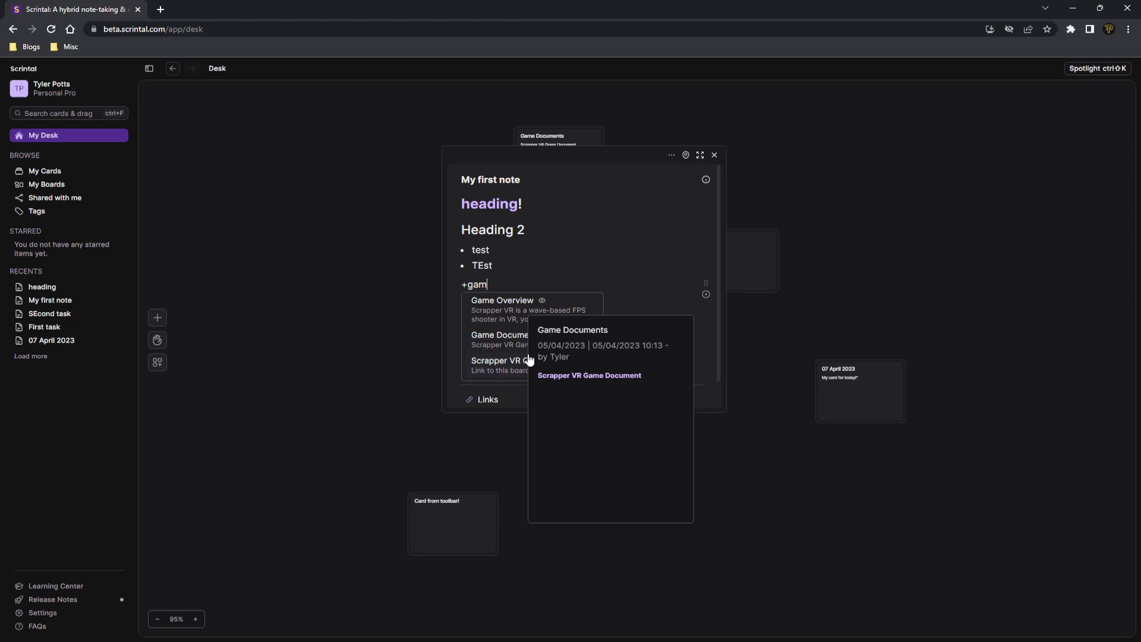
{"action": "left_click", "coordinate": [497, 345]}
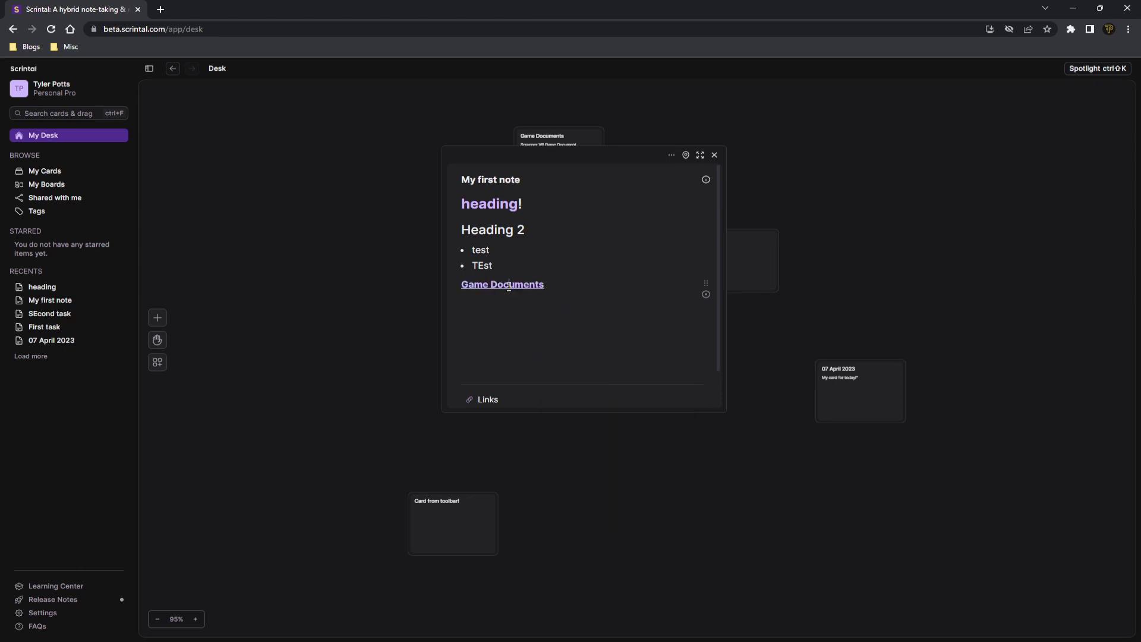
{"action": "left_click", "coordinate": [508, 287]}
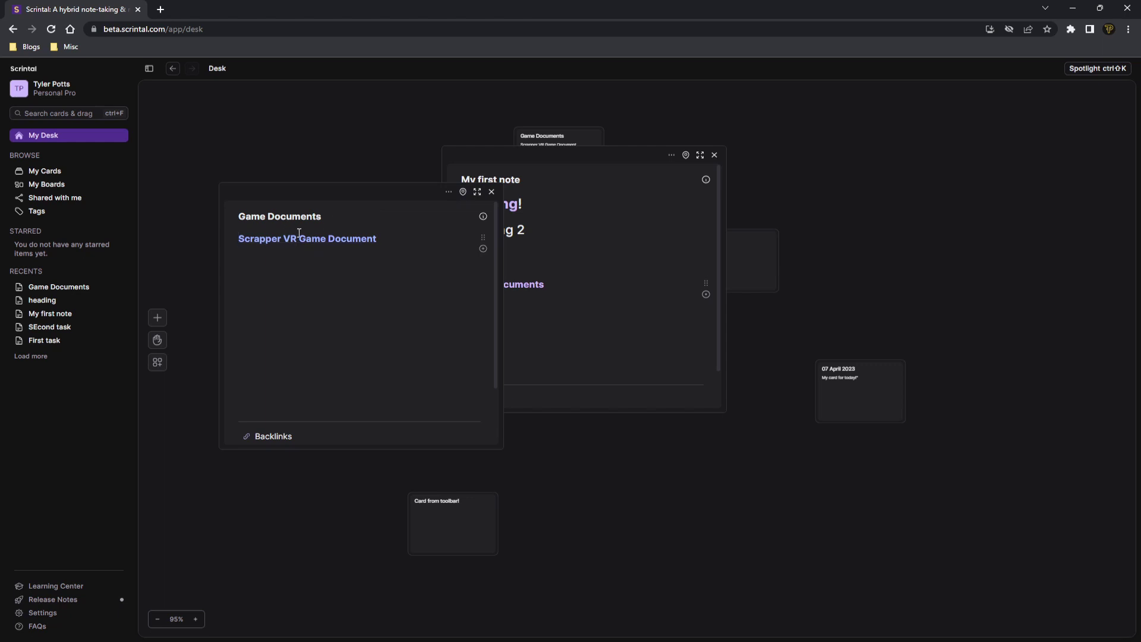
{"action": "left_click", "coordinate": [463, 192]}
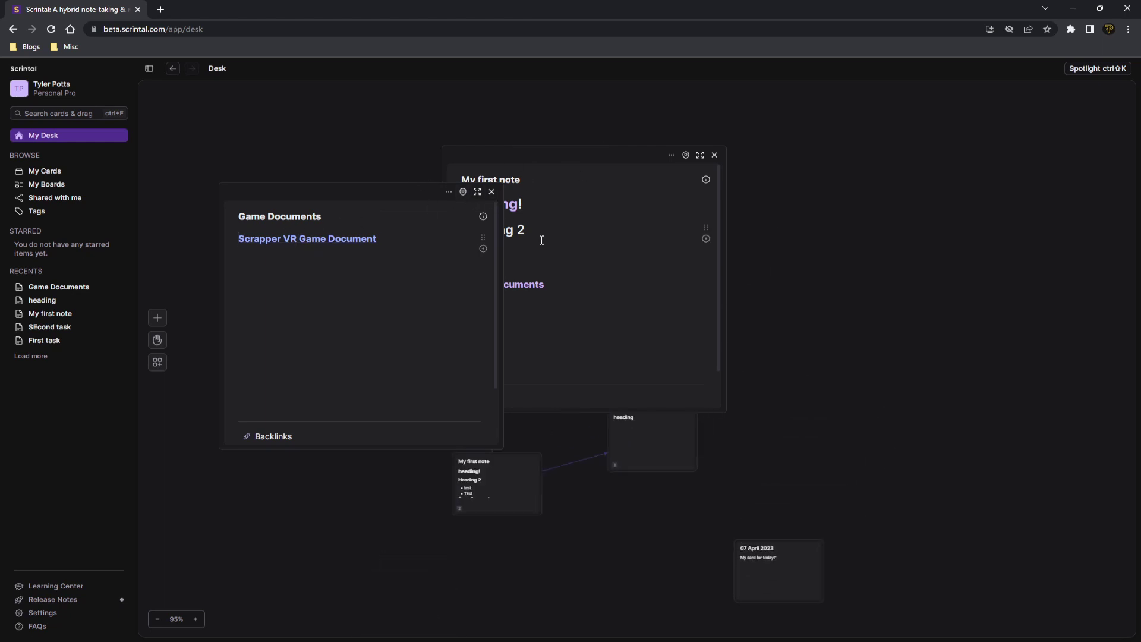
Close the My first note and Game Documents panels and zoom into the desk
{"action": "left_click", "coordinate": [714, 154]}
{"action": "left_click_drag", "start_coordinate": [388, 214], "coordinate": [218, 254]}
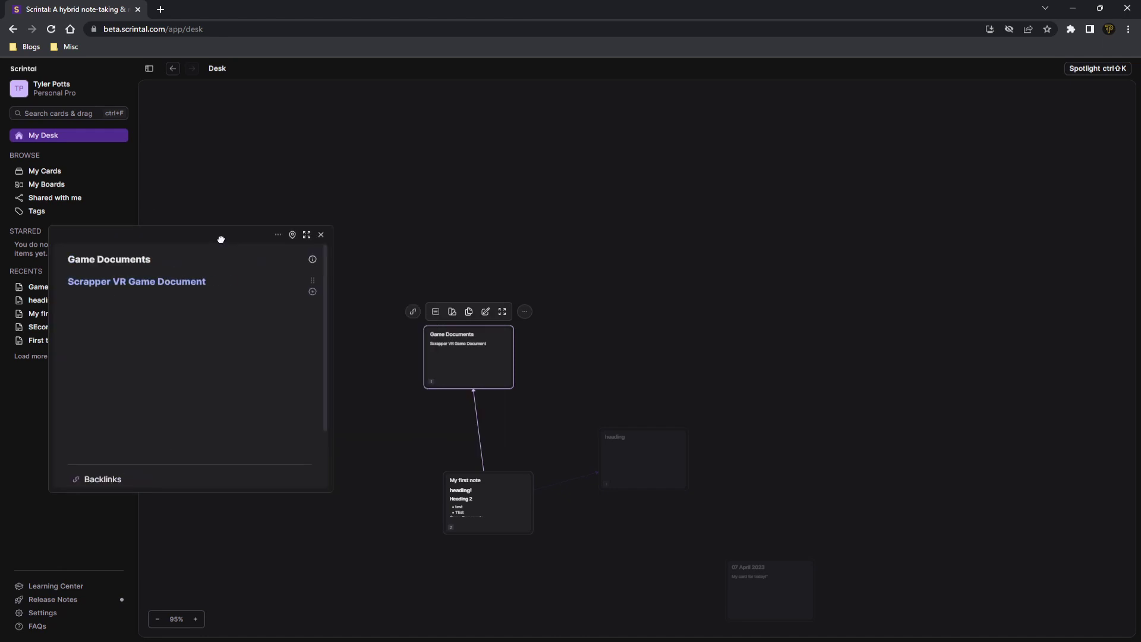
{"action": "left_click", "coordinate": [292, 233]}
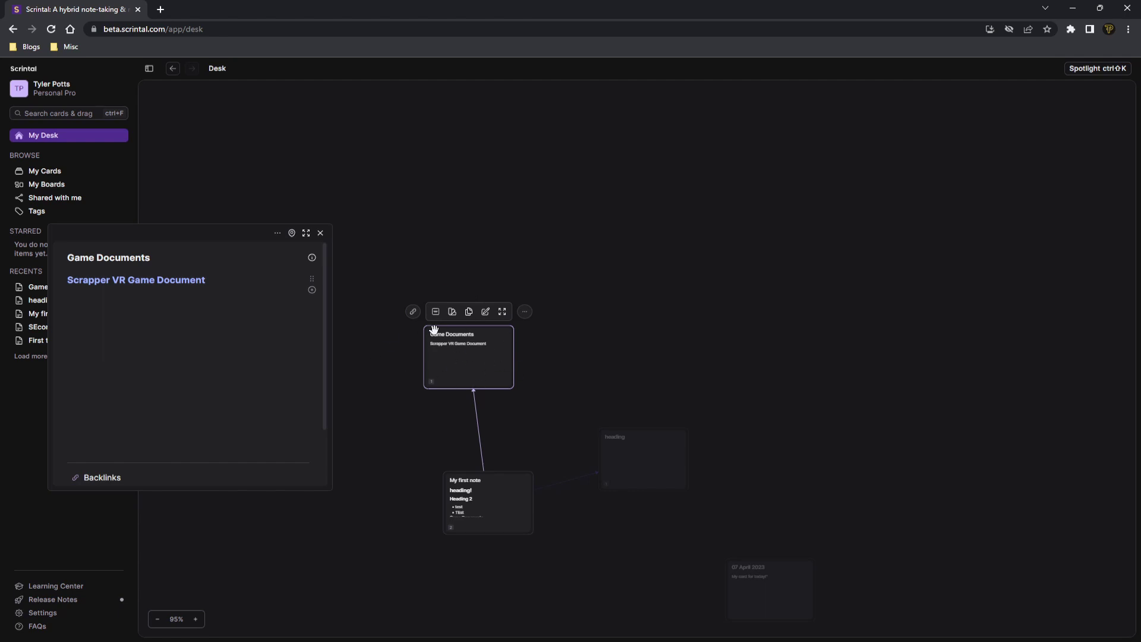
{"action": "left_click_drag", "start_coordinate": [208, 232], "coordinate": [765, 264]}
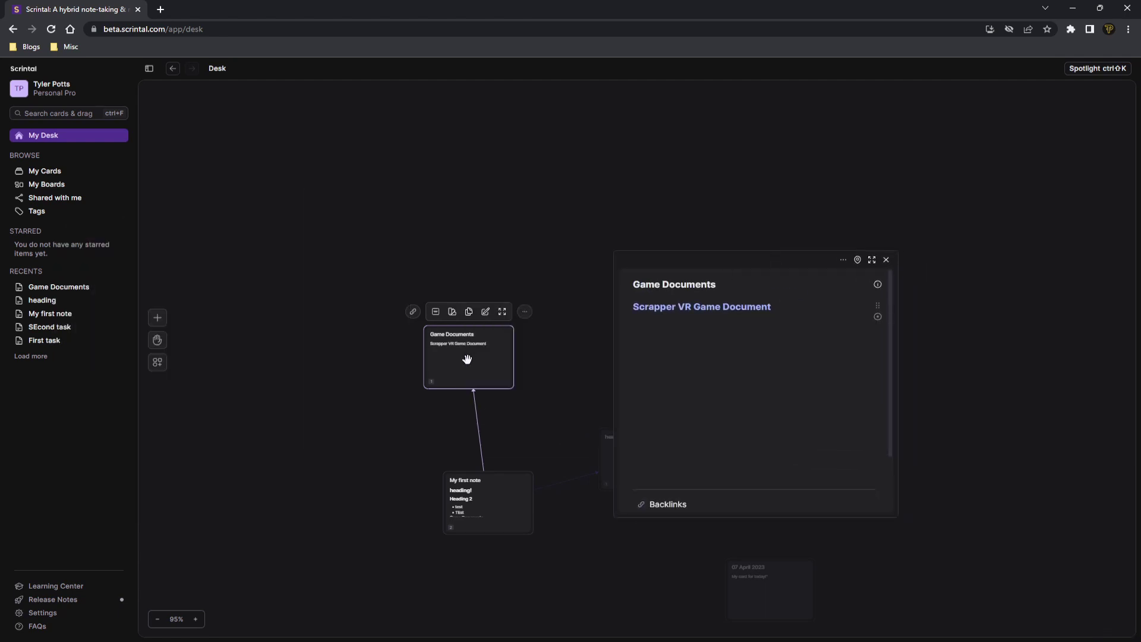
{"action": "scroll", "coordinate": [488, 355], "scroll_direction": "up", "scroll_amount": 5}
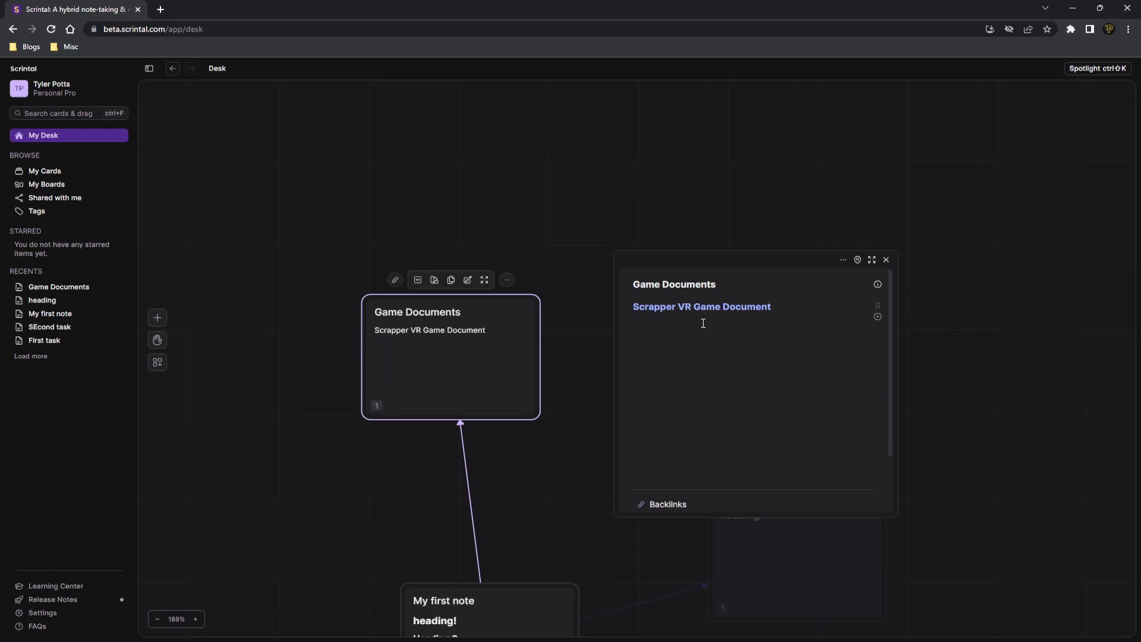
{"action": "left_click", "coordinate": [886, 259]}
{"action": "scroll", "coordinate": [676, 269], "scroll_direction": "down", "scroll_amount": 3}
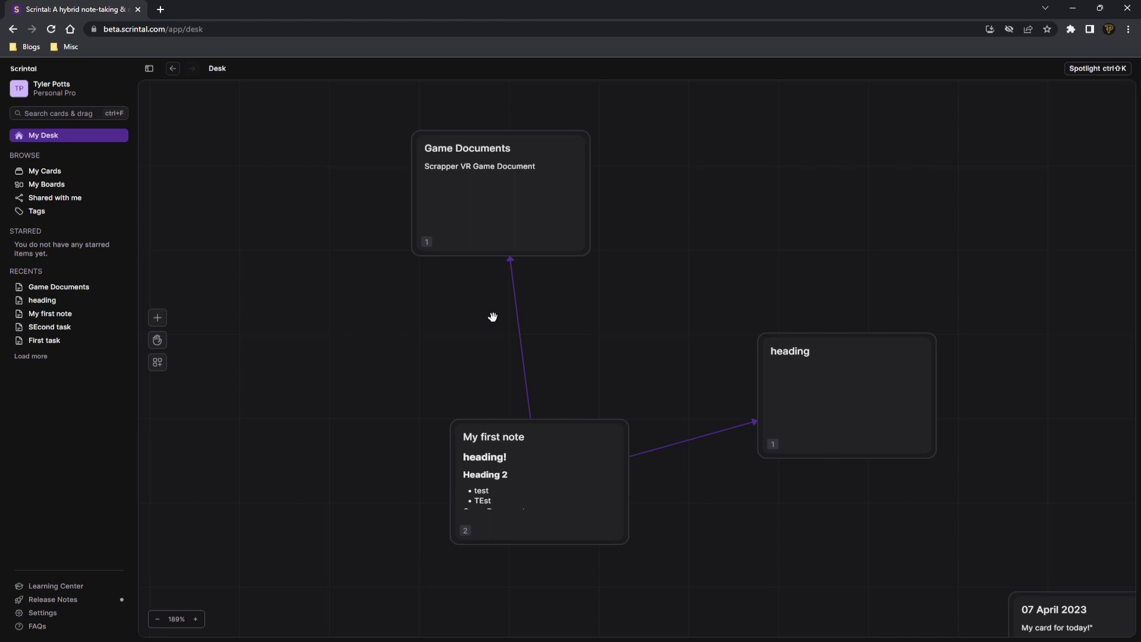
Add a #test tag on a new line in My first note
{"action": "left_click", "coordinate": [547, 467]}
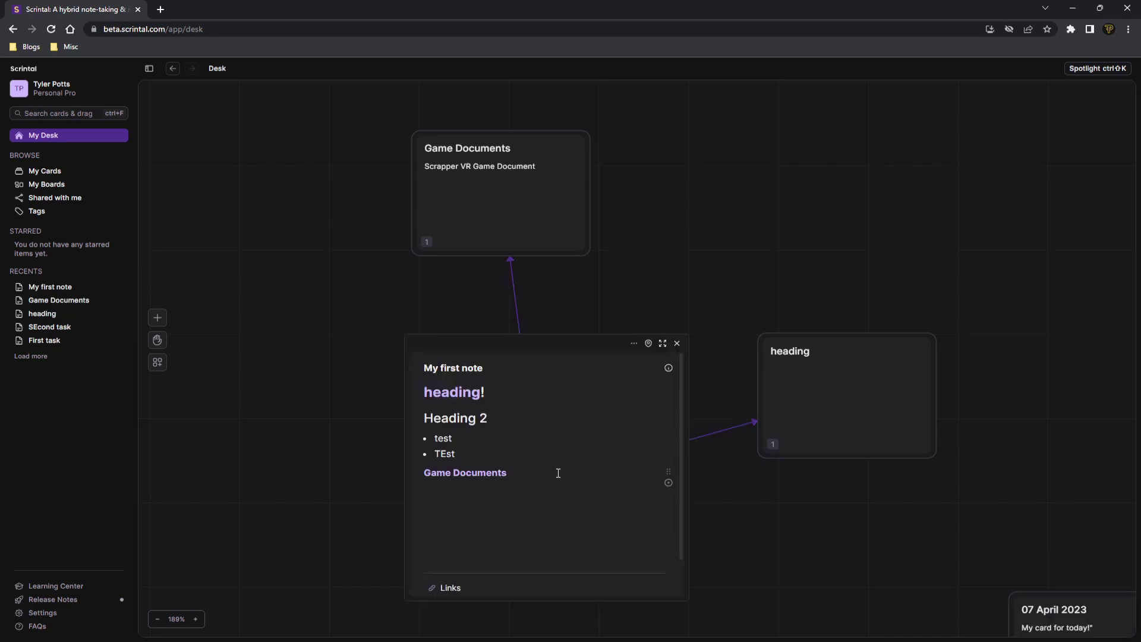
{"action": "key", "text": "Return"}
{"action": "type", "text": "#over"}
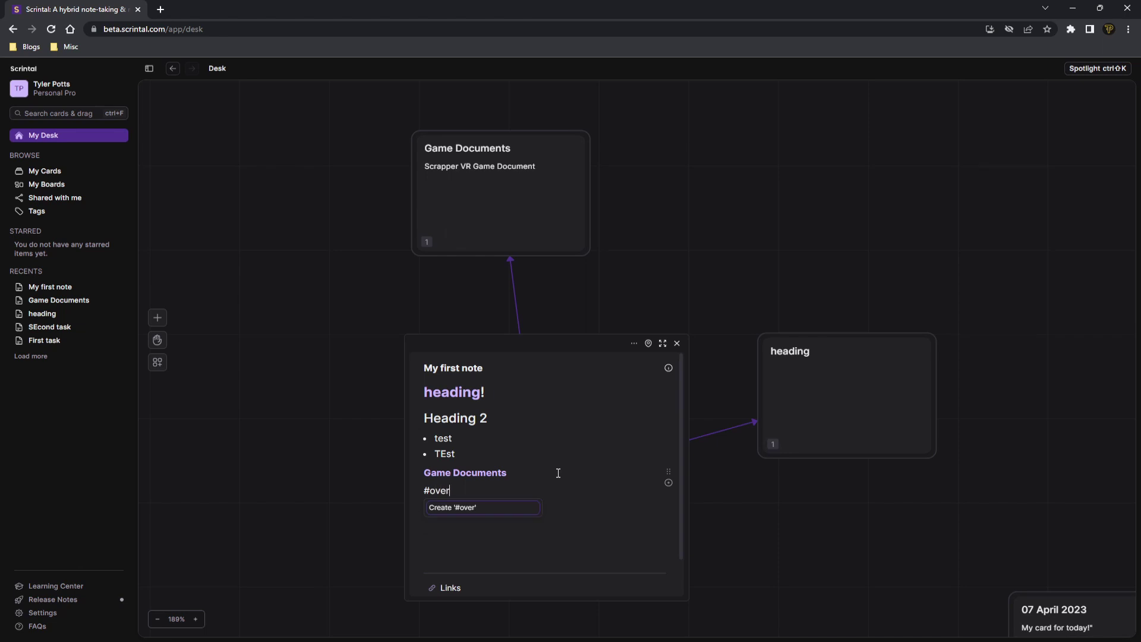
{"action": "key", "text": "BackSpace"}
{"action": "type", "text": "test"}
{"action": "key", "text": "Return"}
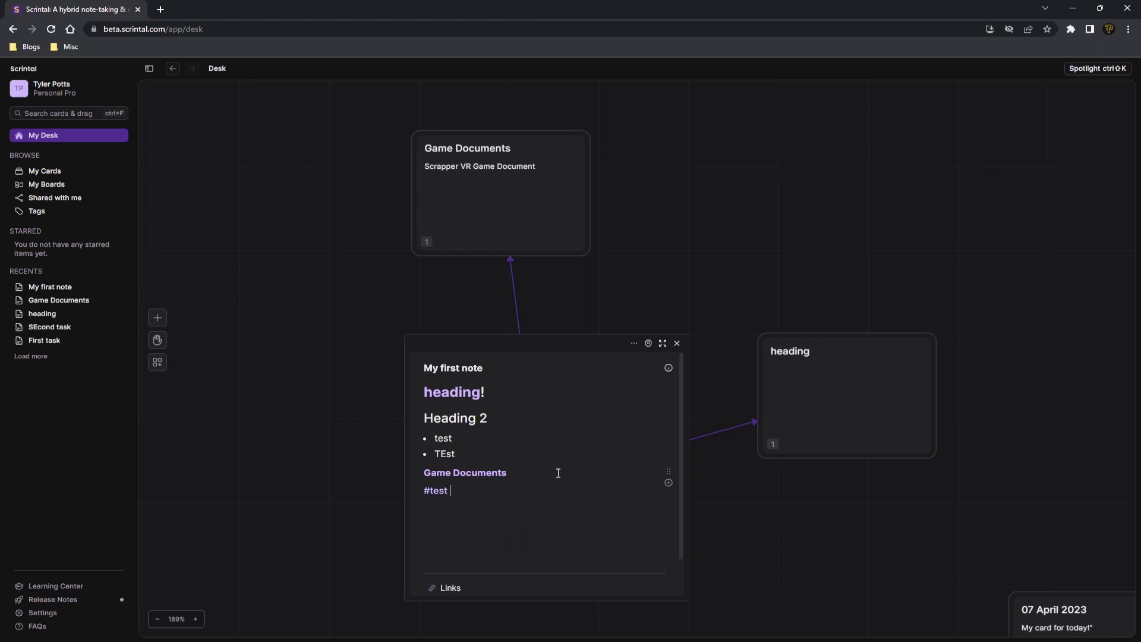
Browse the cards tagged #test, then clear the tag filter
{"action": "left_click", "coordinate": [437, 493]}
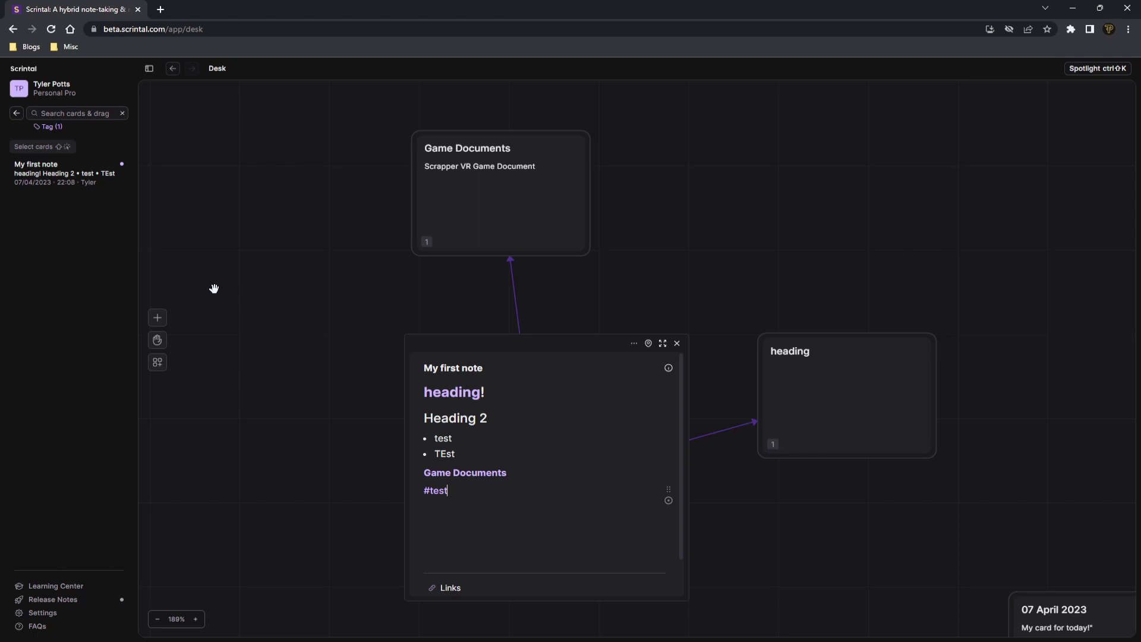
{"action": "left_click", "coordinate": [44, 177]}
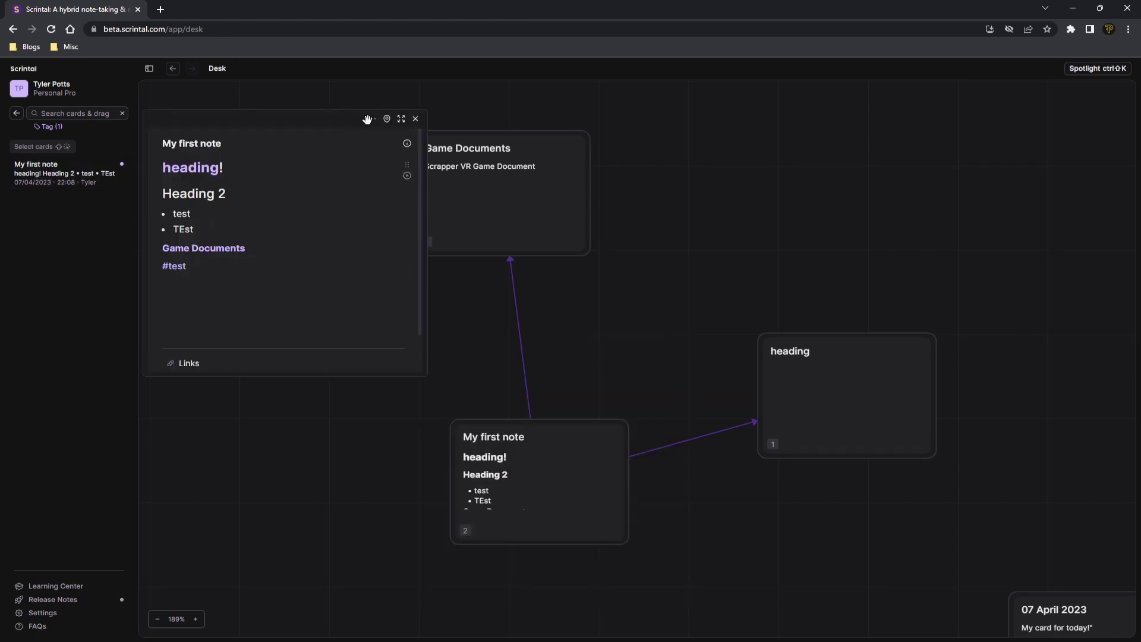
{"action": "left_click", "coordinate": [415, 118]}
{"action": "left_click", "coordinate": [123, 112]}
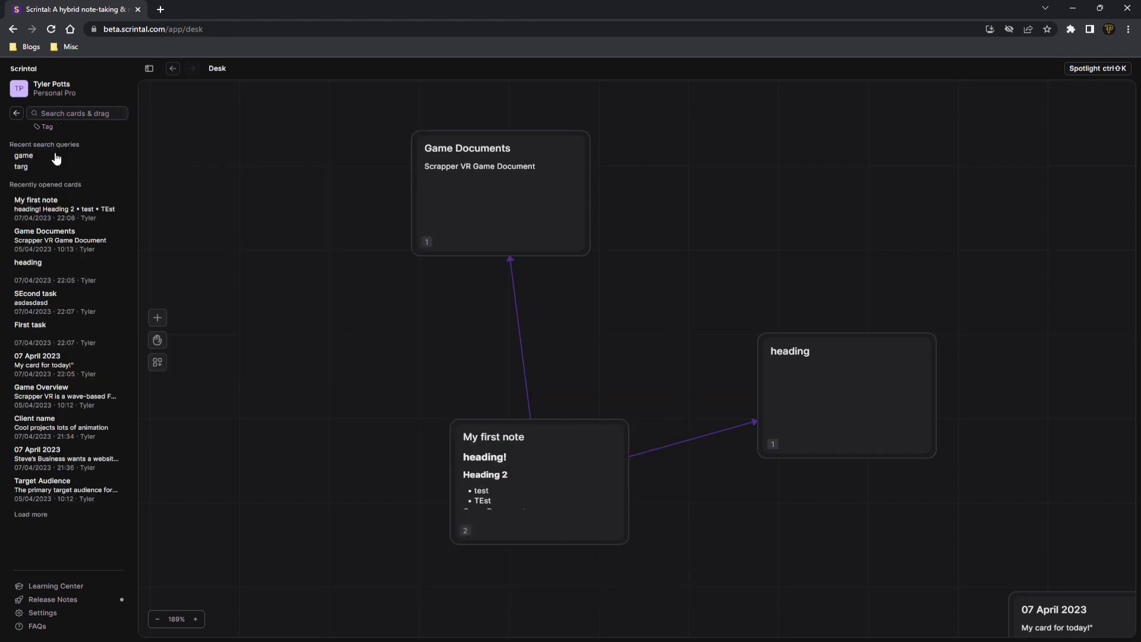
Tag the Card from toolbar! card with the existing #test tag
{"action": "scroll", "coordinate": [782, 377], "scroll_direction": "down", "scroll_amount": 5}
{"action": "scroll", "coordinate": [769, 416], "scroll_direction": "down", "scroll_amount": 4}
{"action": "scroll", "coordinate": [588, 476], "scroll_direction": "down", "scroll_amount": 3}
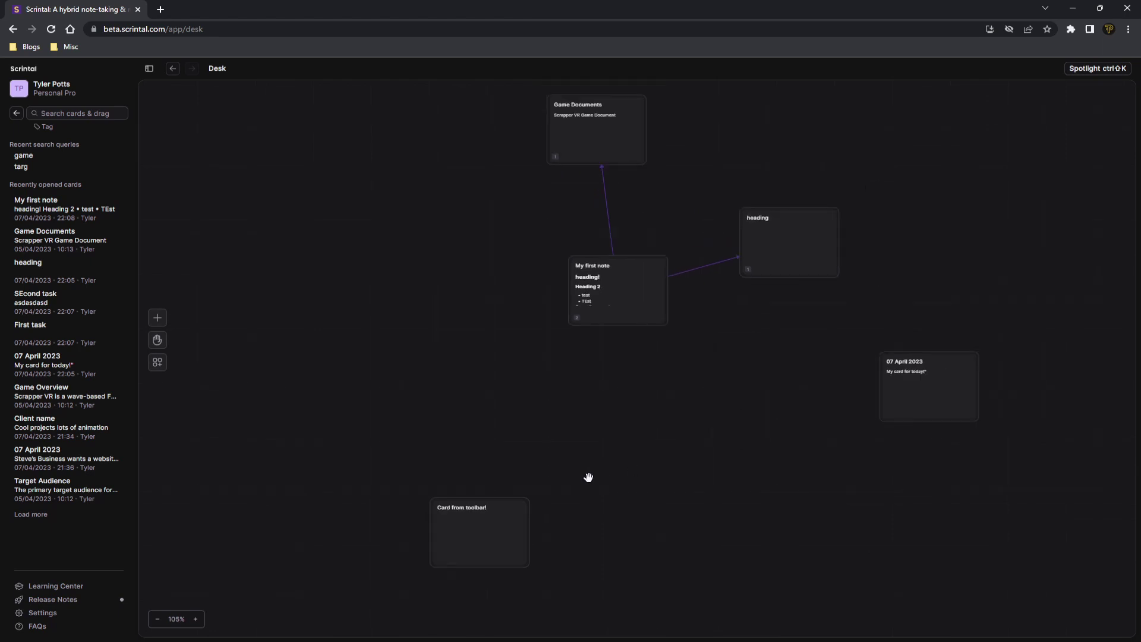
{"action": "double_click", "coordinate": [484, 520]}
{"action": "type", "text": "#"}
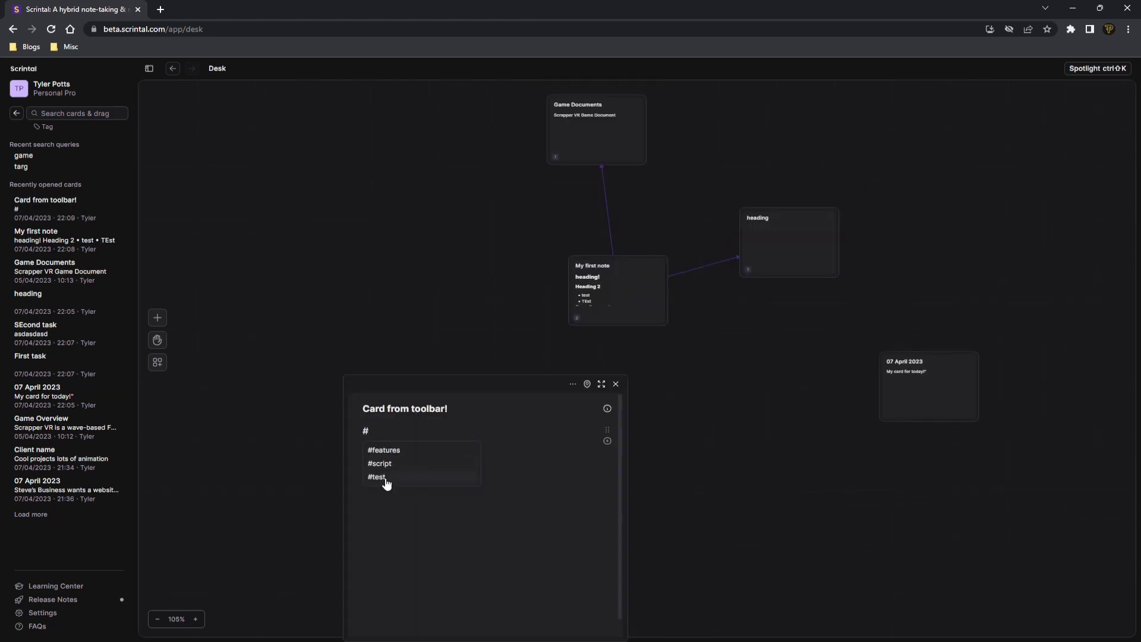
{"action": "left_click", "coordinate": [385, 478]}
{"action": "left_click", "coordinate": [616, 385]}
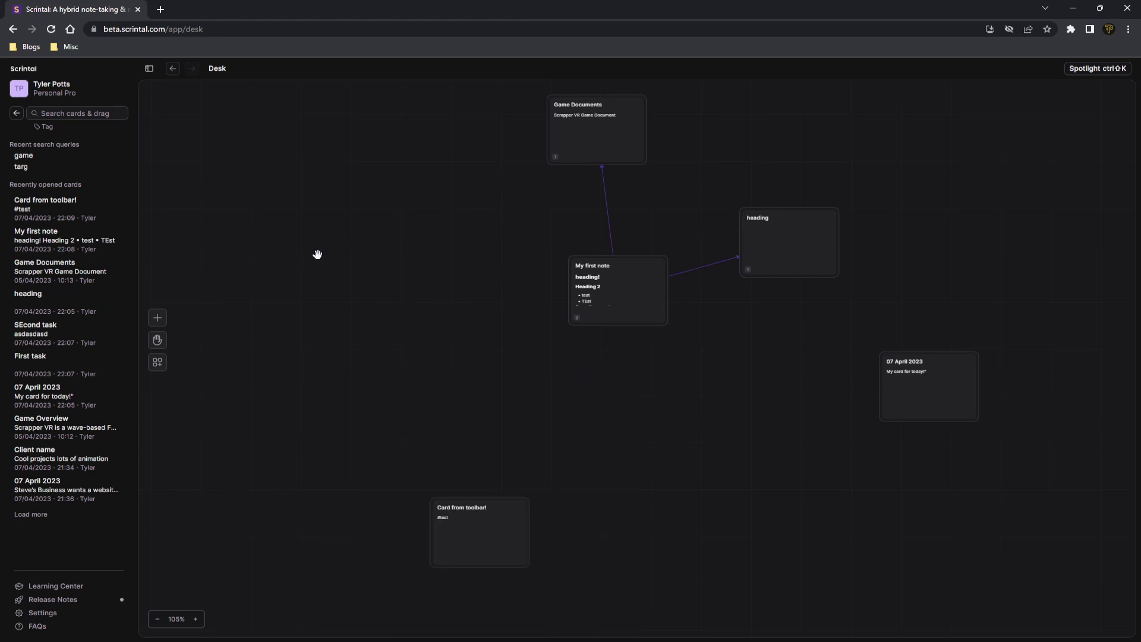
{"action": "left_click", "coordinate": [45, 126]}
{"action": "left_click", "coordinate": [160, 152]}
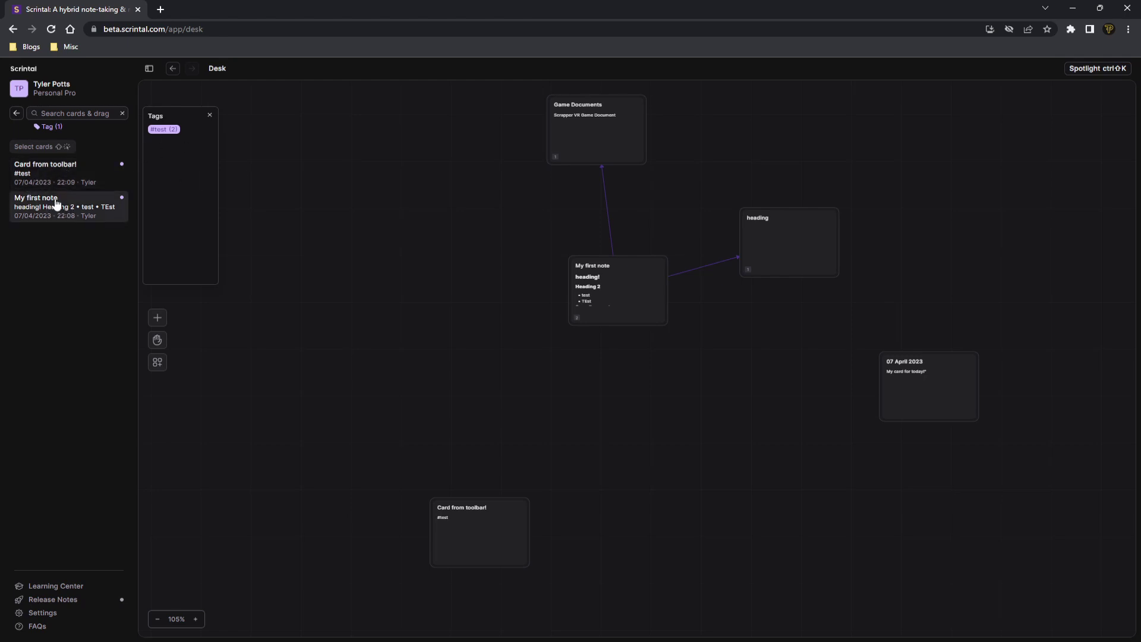
{"action": "left_click", "coordinate": [211, 117]}
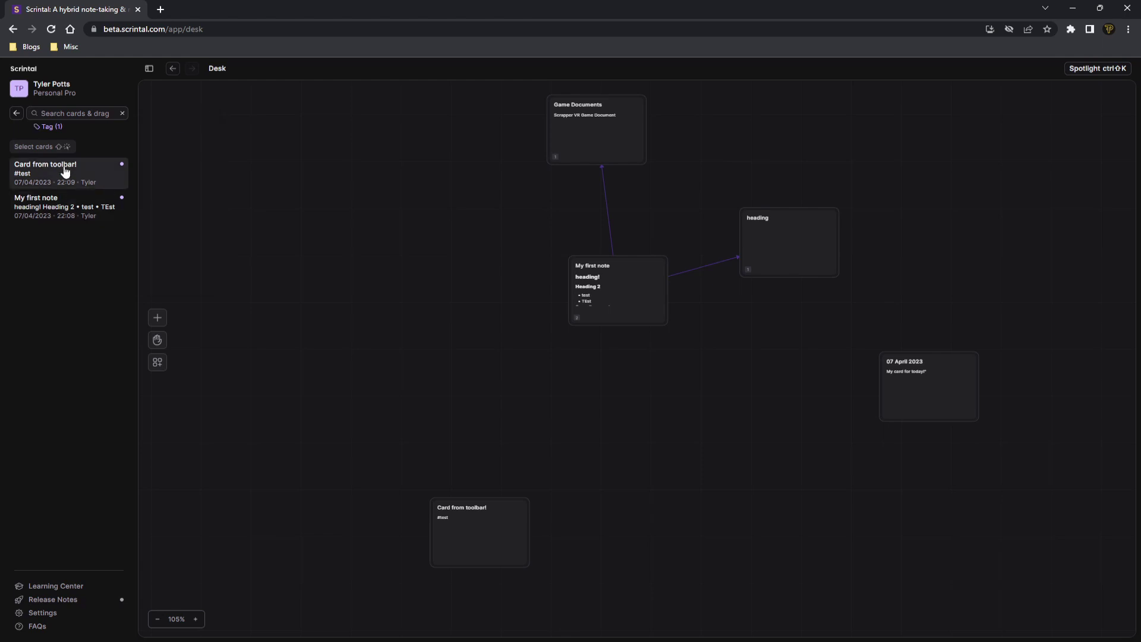
{"action": "left_click", "coordinate": [46, 126]}
{"action": "left_click", "coordinate": [84, 135]}
{"action": "left_click", "coordinate": [56, 127]}
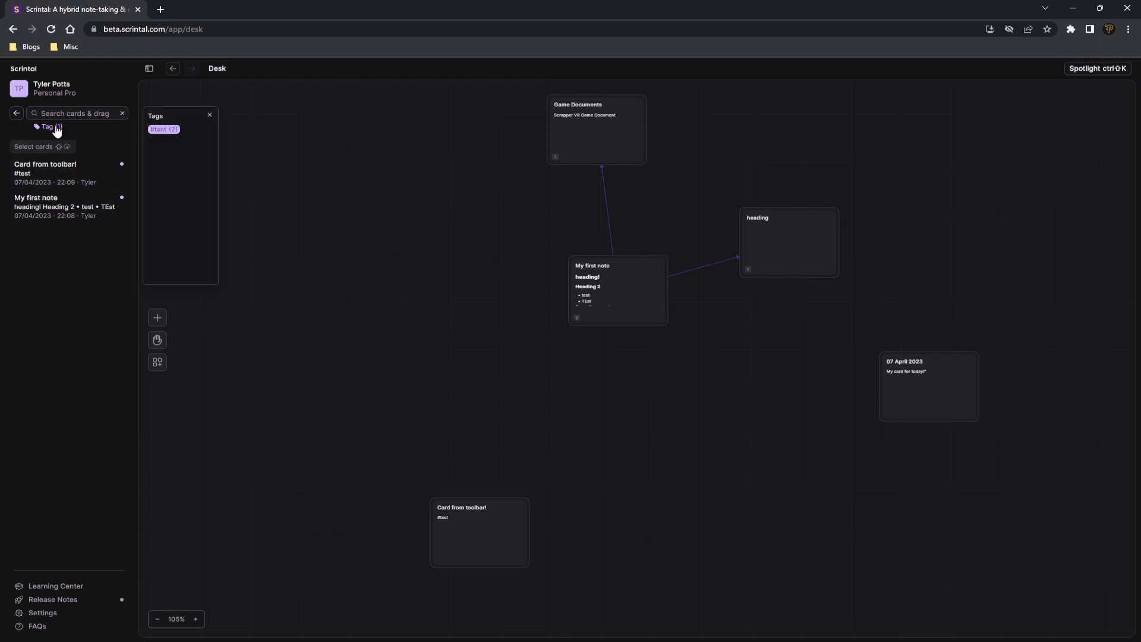
{"action": "left_click", "coordinate": [170, 130]}
{"action": "left_click", "coordinate": [174, 145]}
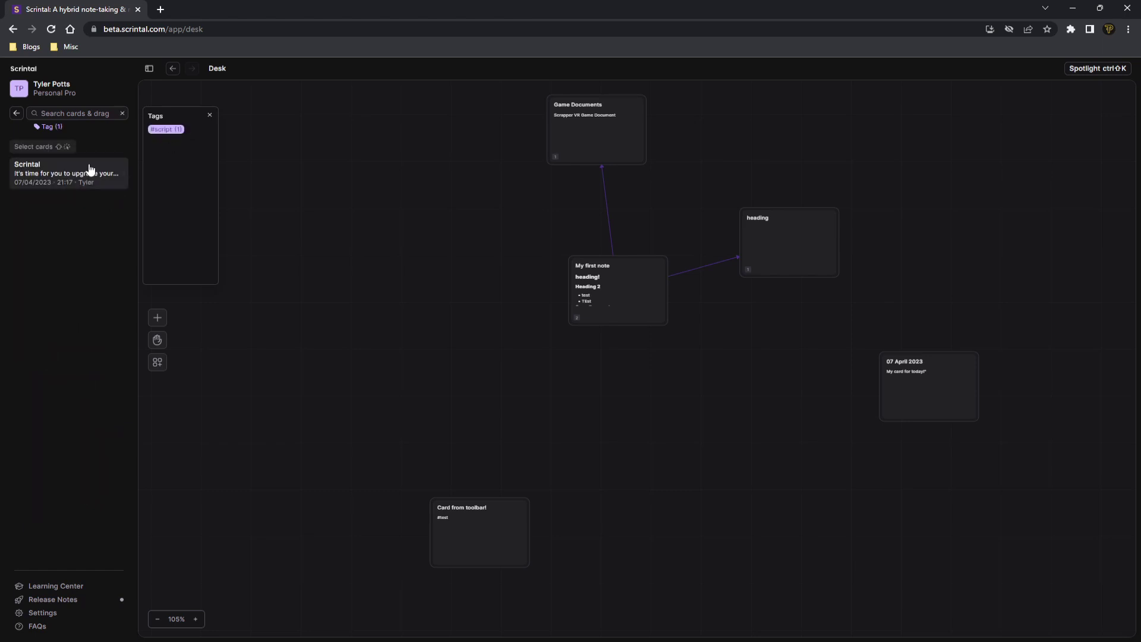
{"action": "left_click", "coordinate": [167, 129]}
{"action": "left_click", "coordinate": [170, 130]}
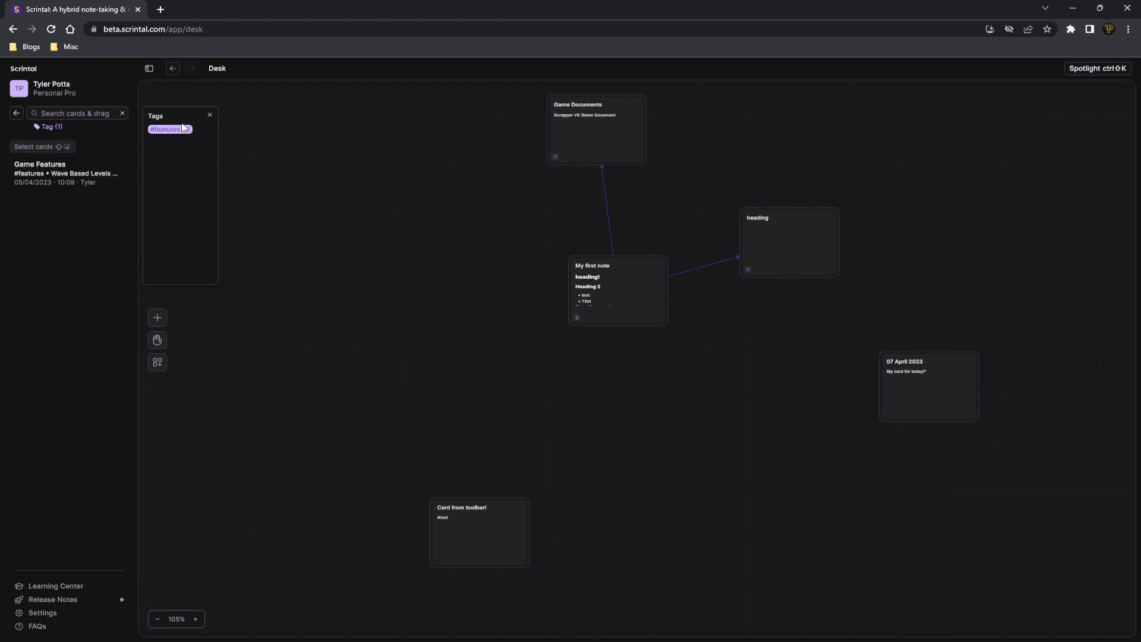
{"action": "left_click", "coordinate": [183, 130]}
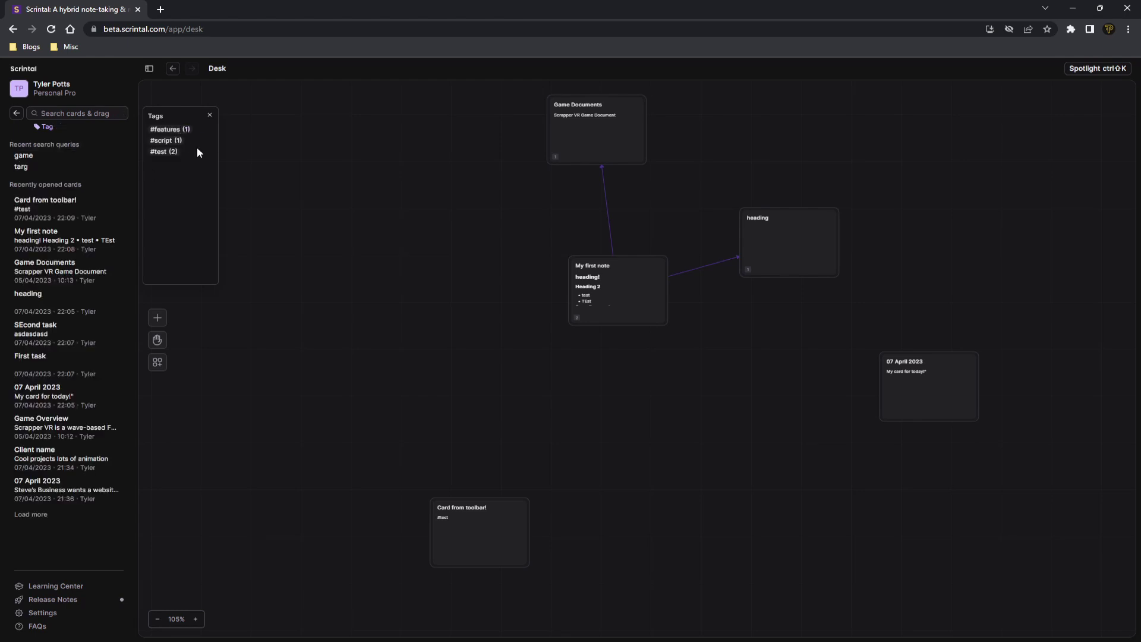
{"action": "left_click", "coordinate": [209, 115]}
Delete the heading and 07 April 2023 cards from the desk
{"action": "scroll", "coordinate": [538, 244], "scroll_direction": "up", "scroll_amount": 2}
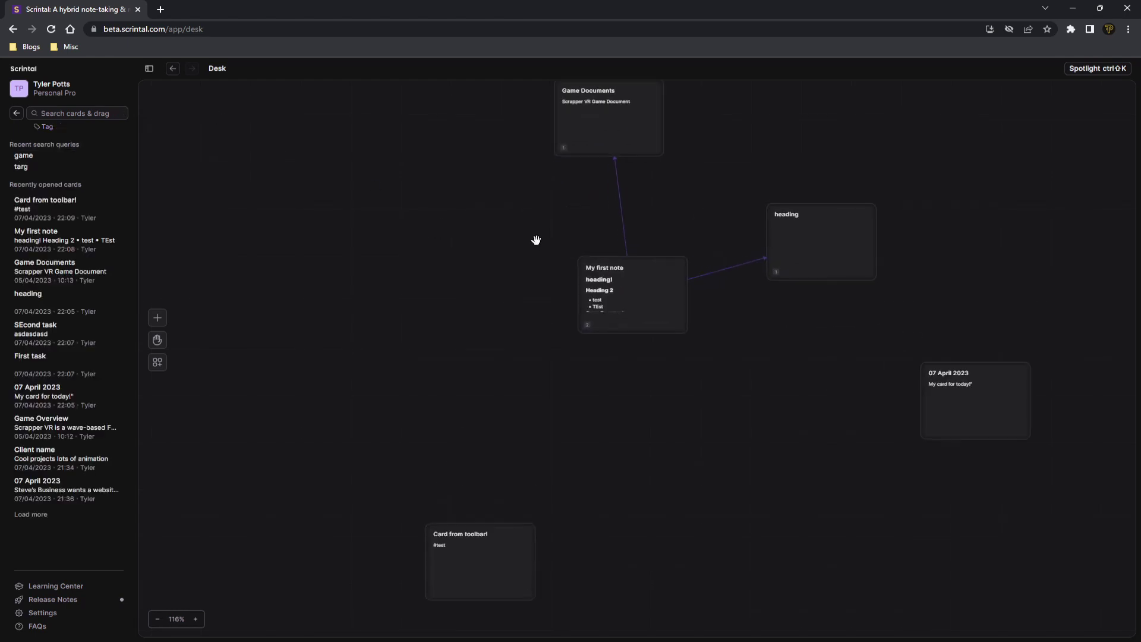
{"action": "scroll", "coordinate": [536, 239], "scroll_direction": "down", "scroll_amount": 4}
{"action": "left_click_drag", "start_coordinate": [422, 257], "coordinate": [405, 265]}
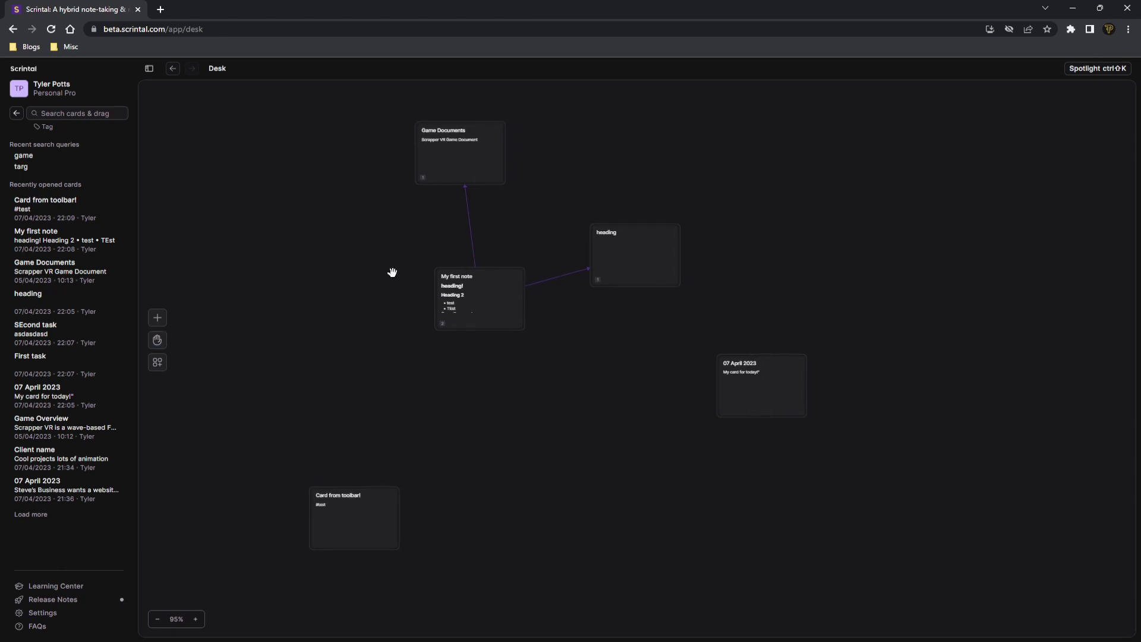
{"action": "left_click_drag", "start_coordinate": [565, 172], "coordinate": [712, 389]}
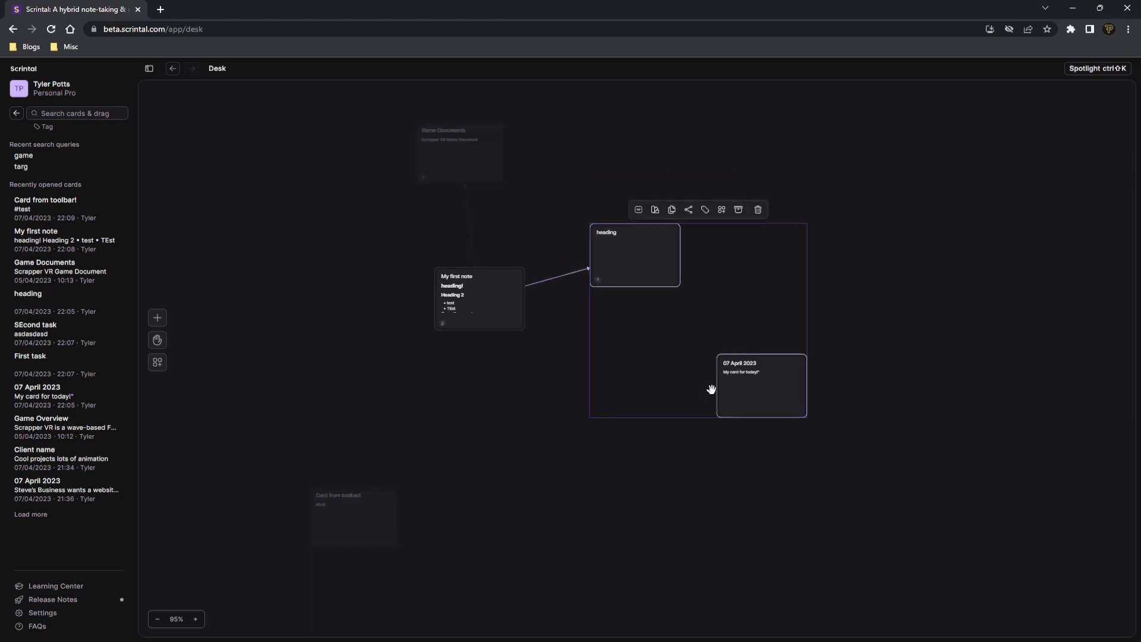
{"action": "left_click", "coordinate": [711, 389]}
{"action": "left_click_drag", "start_coordinate": [548, 212], "coordinate": [850, 513]}
{"action": "key", "text": "Delete"}
Delete the My first note and Card from toolbar! cards via their context menus
{"action": "right_click", "coordinate": [476, 288]}
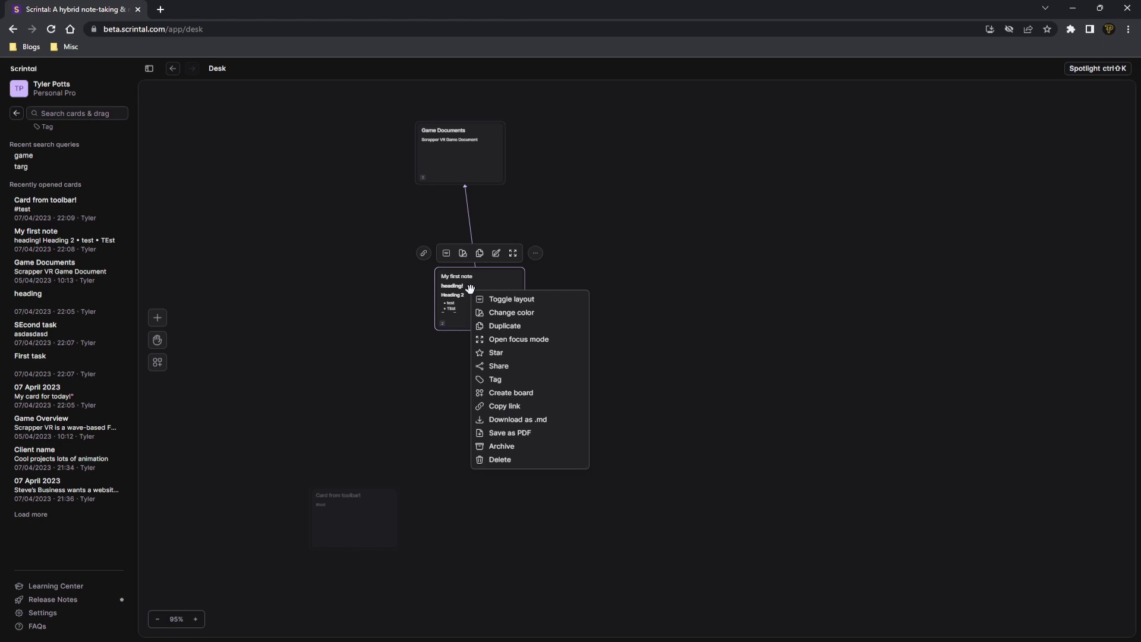
{"action": "left_click", "coordinate": [509, 461]}
{"action": "left_click_drag", "start_coordinate": [269, 426], "coordinate": [522, 599]}
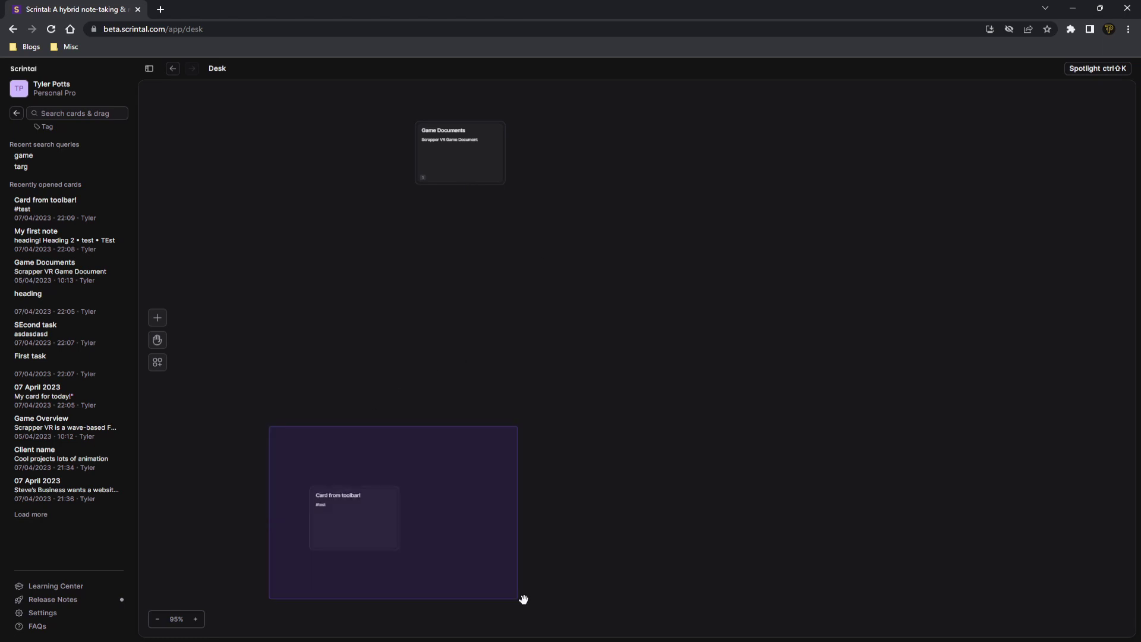
{"action": "right_click", "coordinate": [378, 524]}
{"action": "left_click", "coordinate": [442, 622]}
{"action": "scroll", "coordinate": [422, 388], "scroll_direction": "up", "scroll_amount": 3}
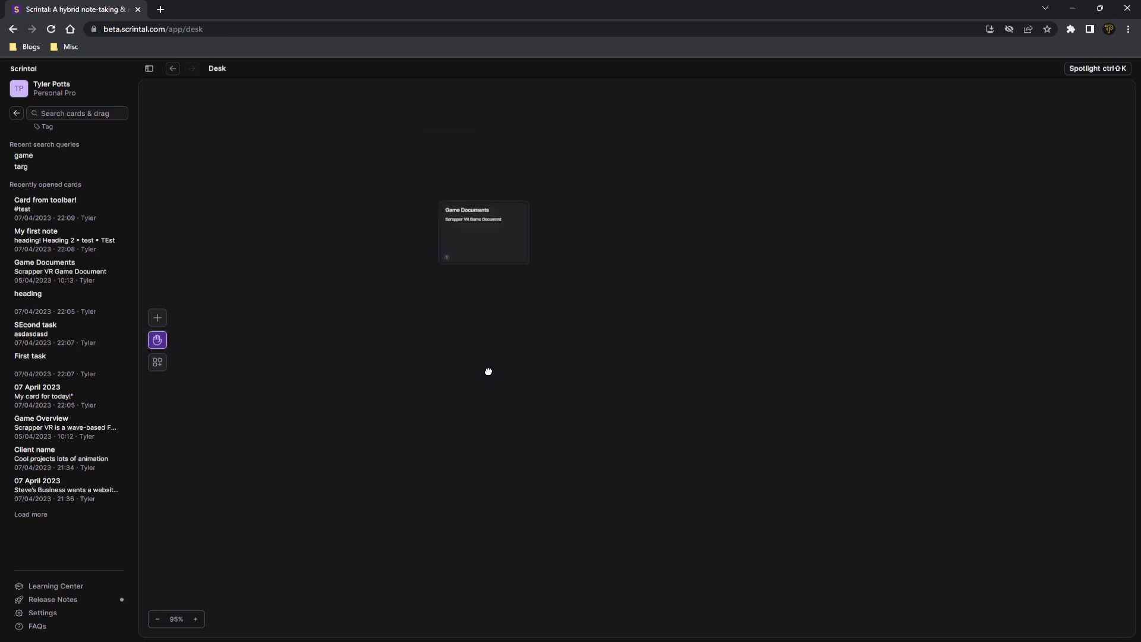
{"action": "scroll", "coordinate": [489, 372], "scroll_direction": "up", "scroll_amount": 3}
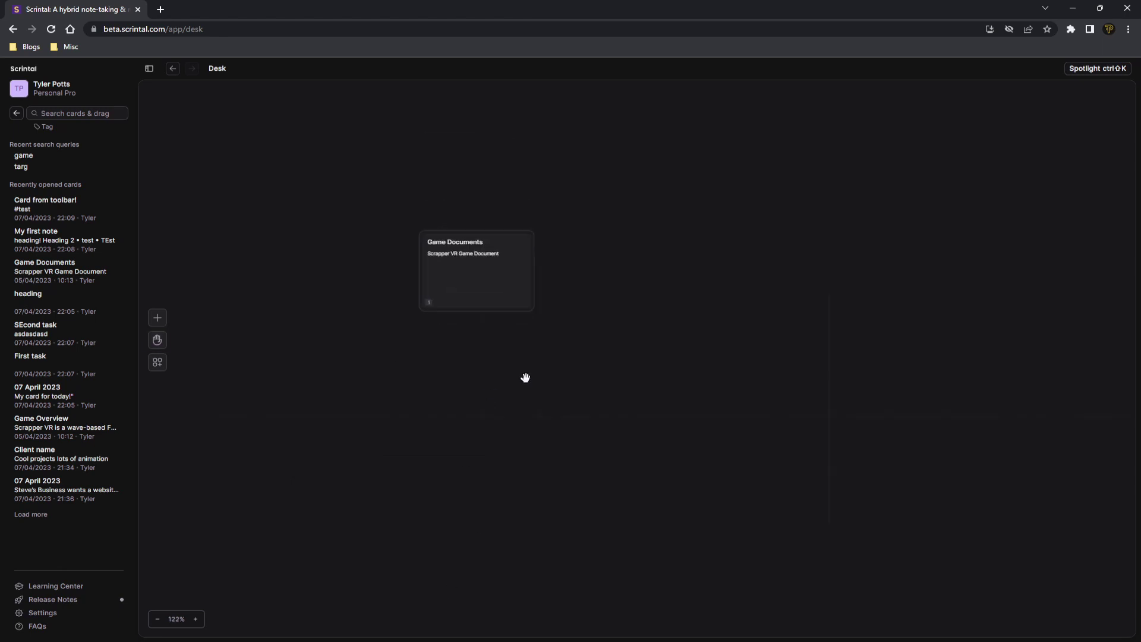
Search the sidebar for cards matching 'first'
{"action": "left_click", "coordinate": [16, 113]}
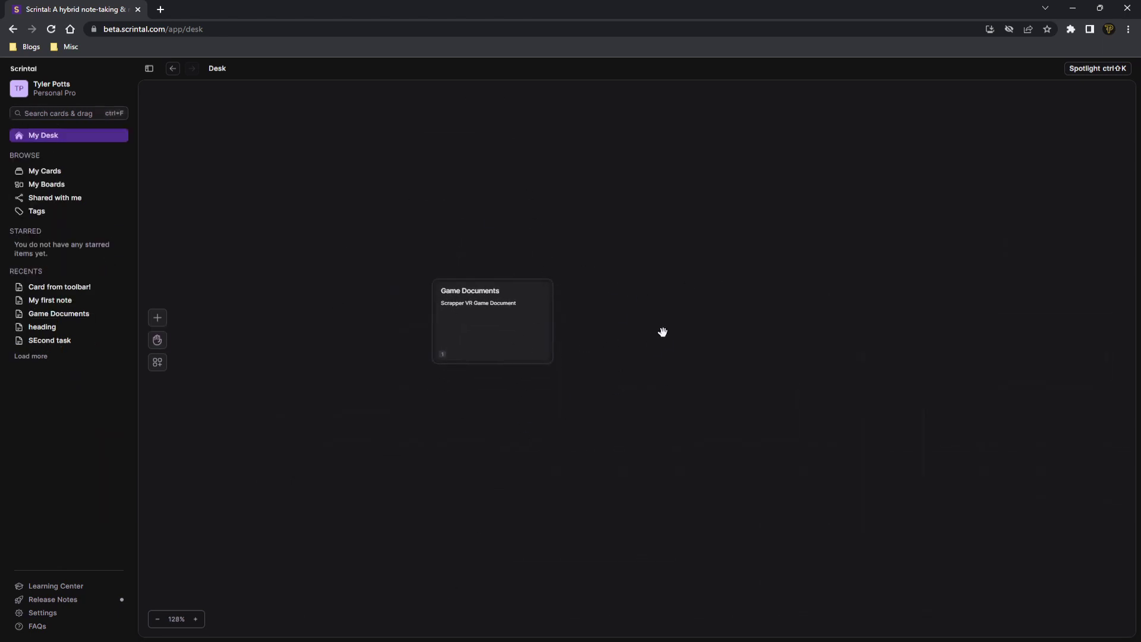
{"action": "left_click", "coordinate": [57, 175]}
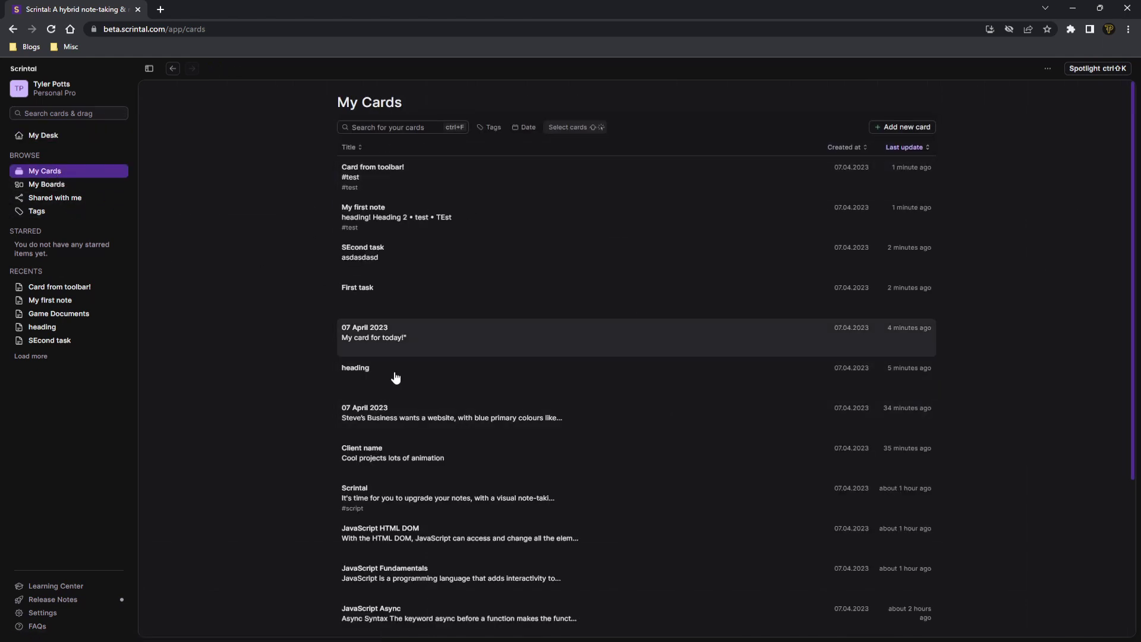
{"action": "left_click", "coordinate": [43, 135]}
{"action": "left_click", "coordinate": [40, 111]}
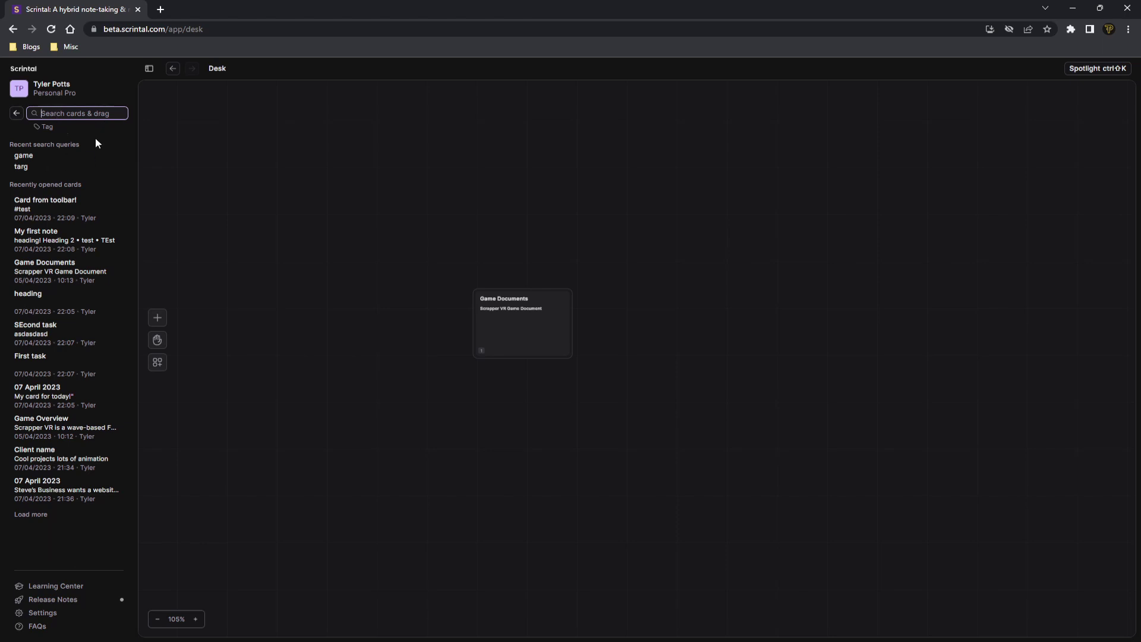
{"action": "type", "text": "test"}
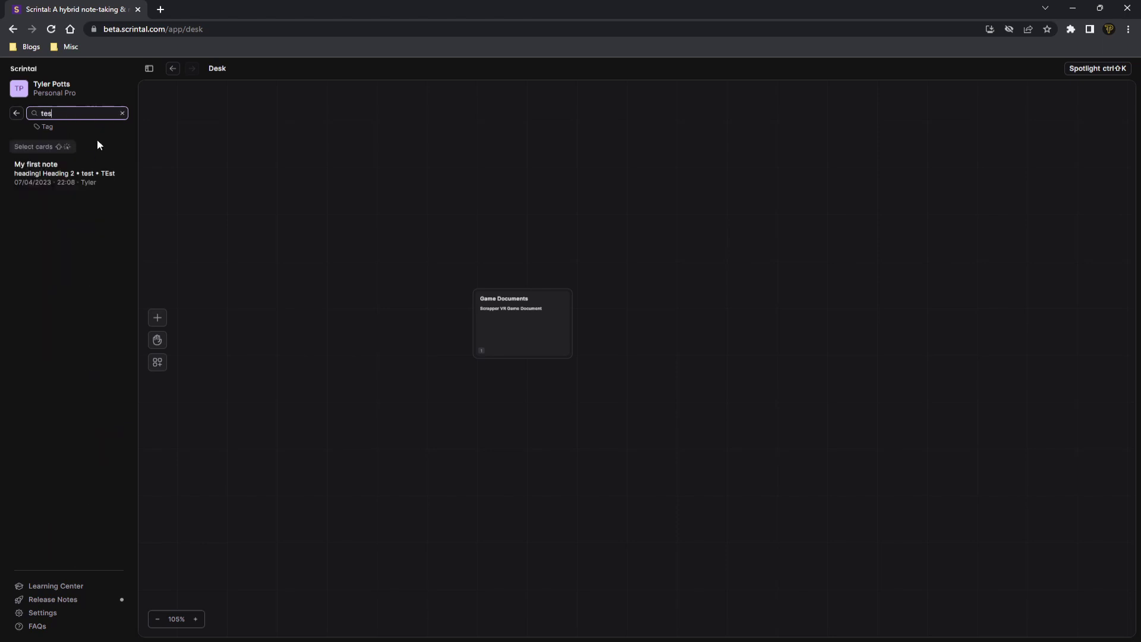
{"action": "key", "text": "BackSpace"}
{"action": "key", "text": "BackSpace"}
{"action": "key", "text": "BackSpace"}
{"action": "key", "text": "BackSpace"}
{"action": "type", "text": "first"}
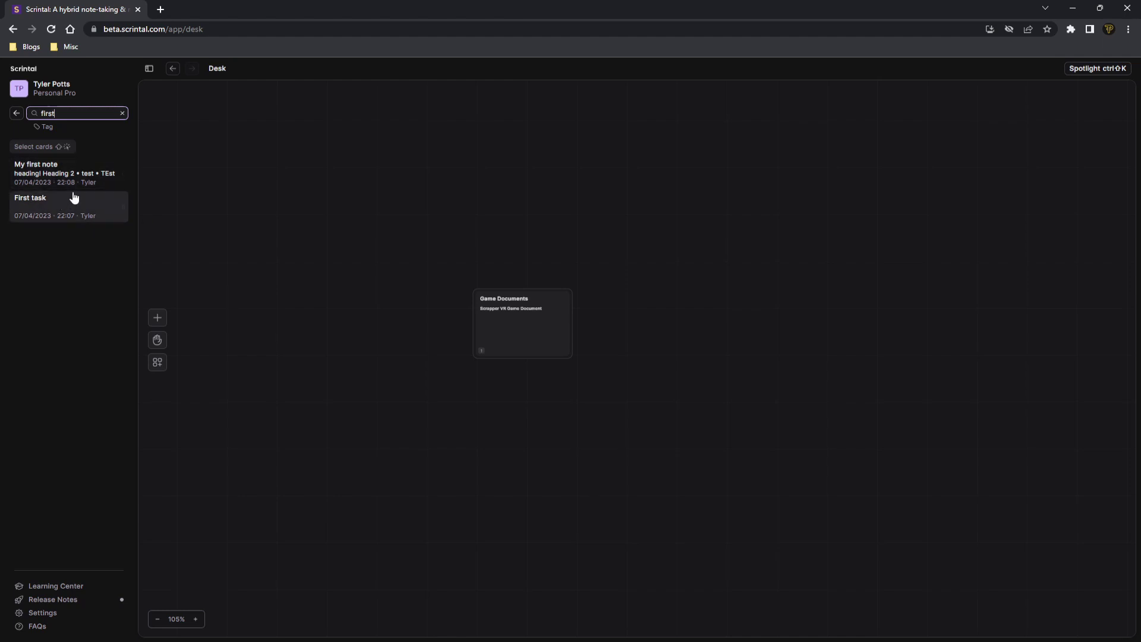
Pick My first note and First task from the results and drag both onto the Desk
{"action": "left_click", "coordinate": [52, 151]}
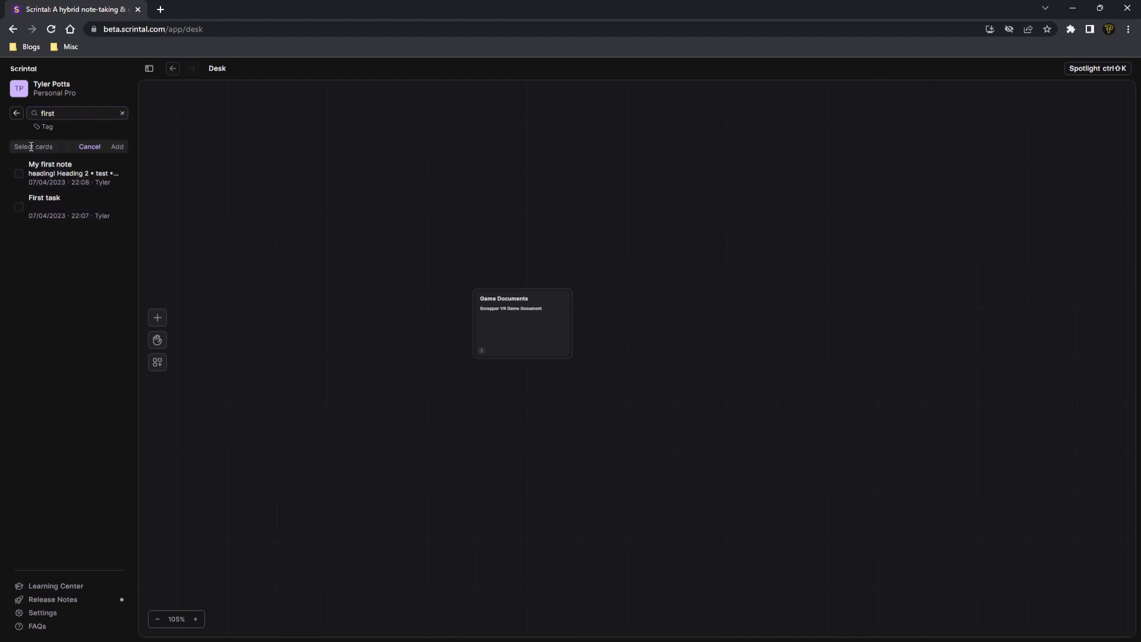
{"action": "left_click", "coordinate": [18, 174]}
{"action": "left_click", "coordinate": [21, 210]}
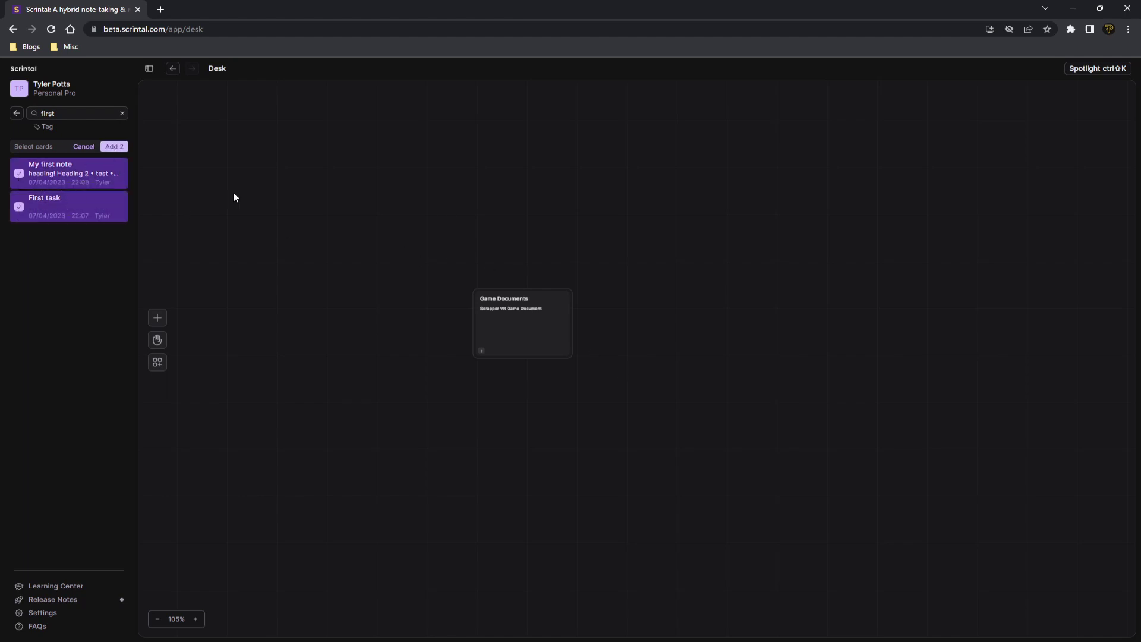
{"action": "left_click_drag", "start_coordinate": [57, 187], "coordinate": [790, 571]}
{"action": "left_click", "coordinate": [642, 346]}
Open My first note in the full editor, expand it, then close it
{"action": "key", "text": "space"}
{"action": "left_click", "coordinate": [731, 475]}
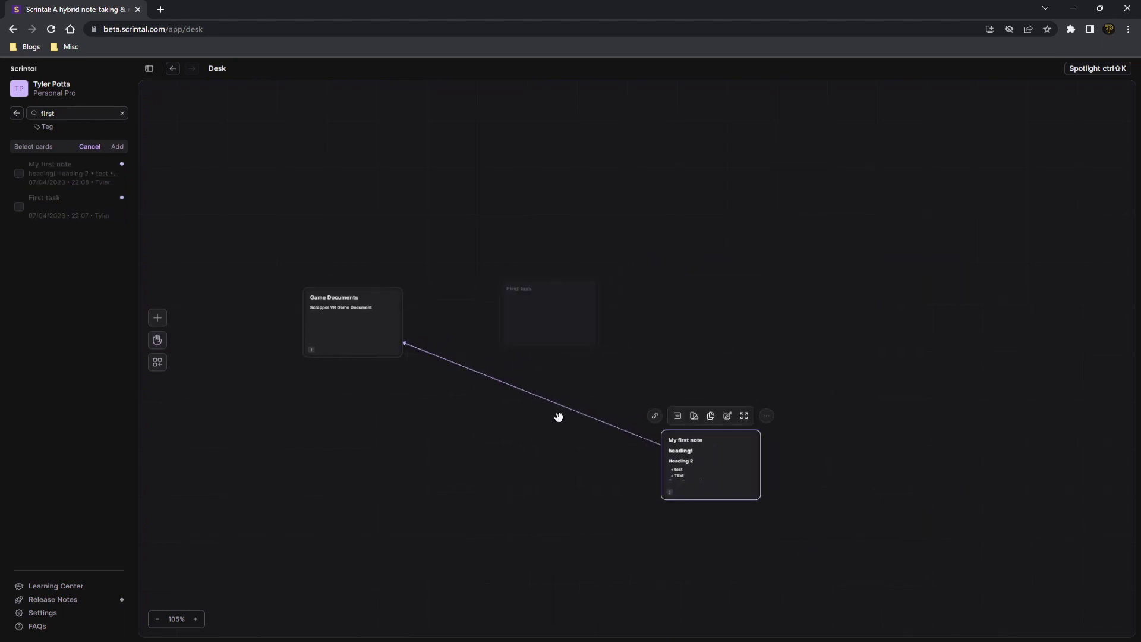
{"action": "double_click", "coordinate": [724, 454]}
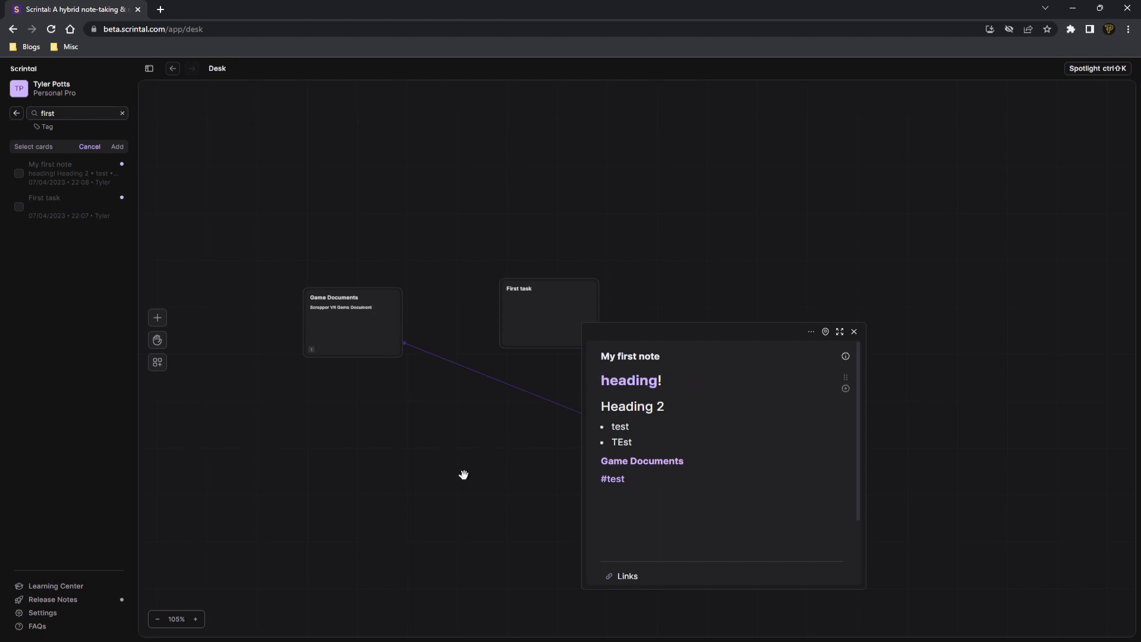
{"action": "left_click", "coordinate": [839, 331]}
{"action": "left_click", "coordinate": [854, 90]}
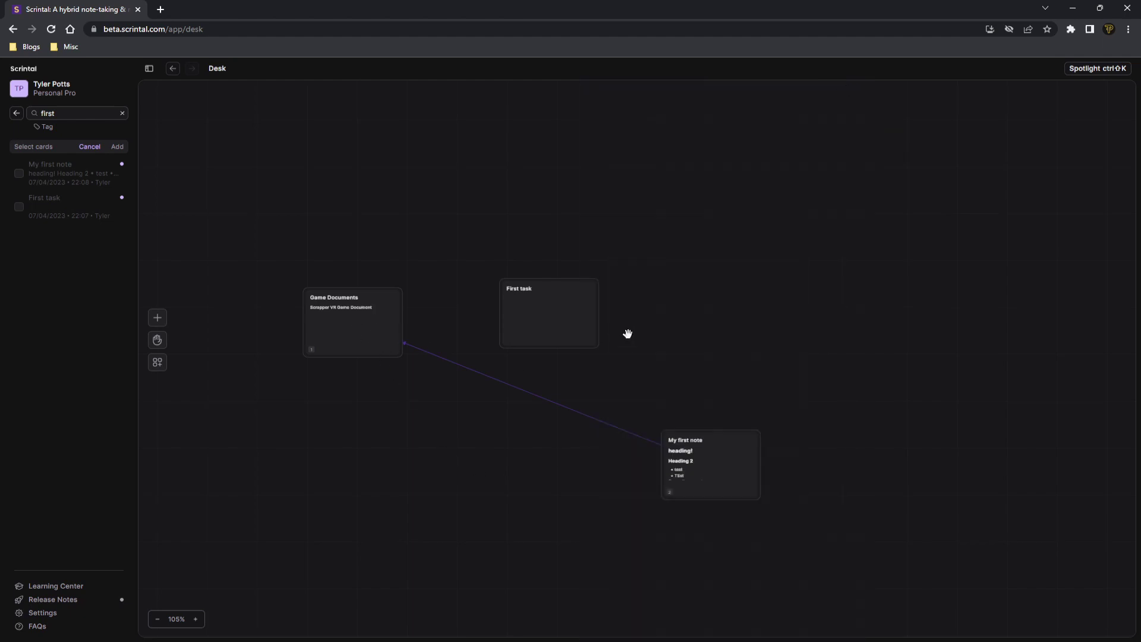
Permanently delete the First task card from the Desk
{"action": "left_click", "coordinate": [19, 112]}
{"action": "left_click", "coordinate": [41, 172]}
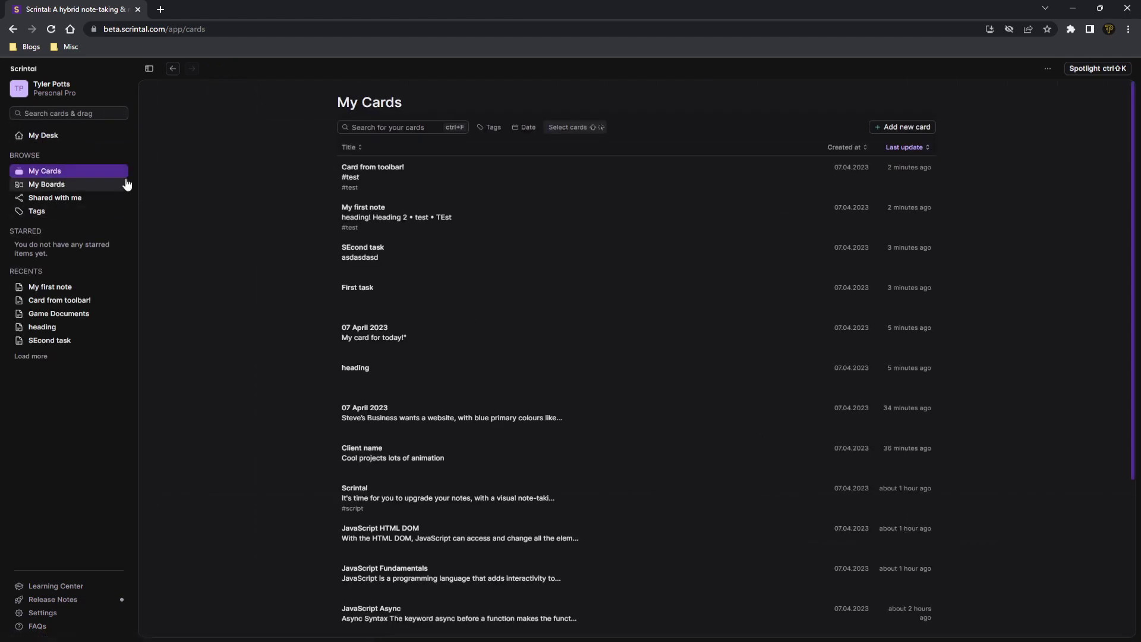
{"action": "left_click", "coordinate": [30, 136]}
{"action": "left_click", "coordinate": [580, 297]}
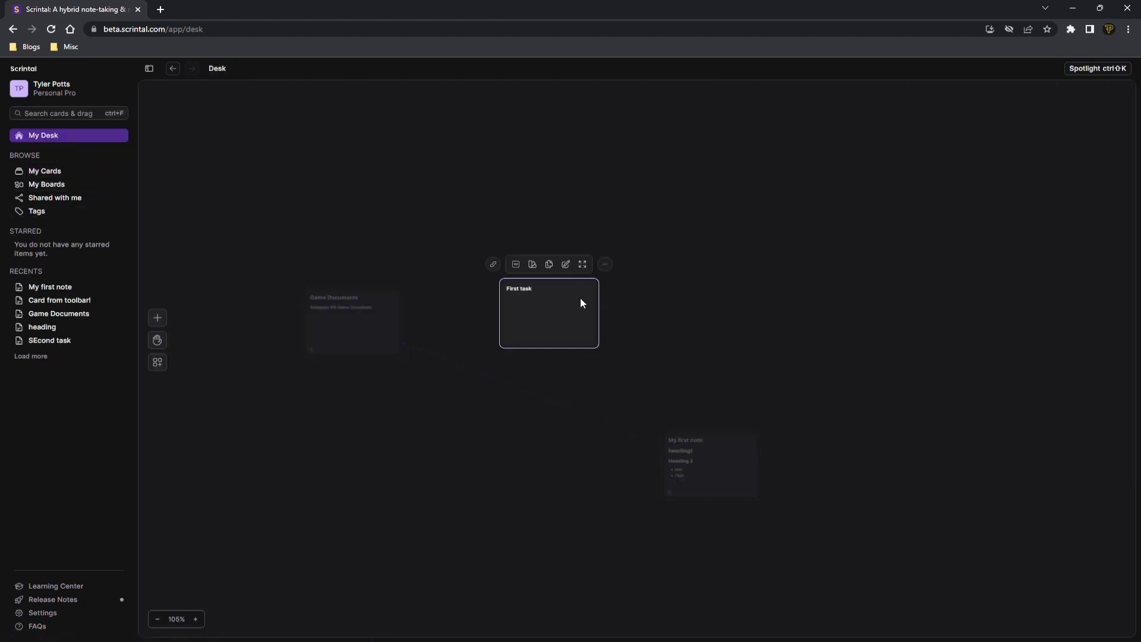
{"action": "right_click", "coordinate": [557, 300]}
{"action": "left_click", "coordinate": [588, 469]}
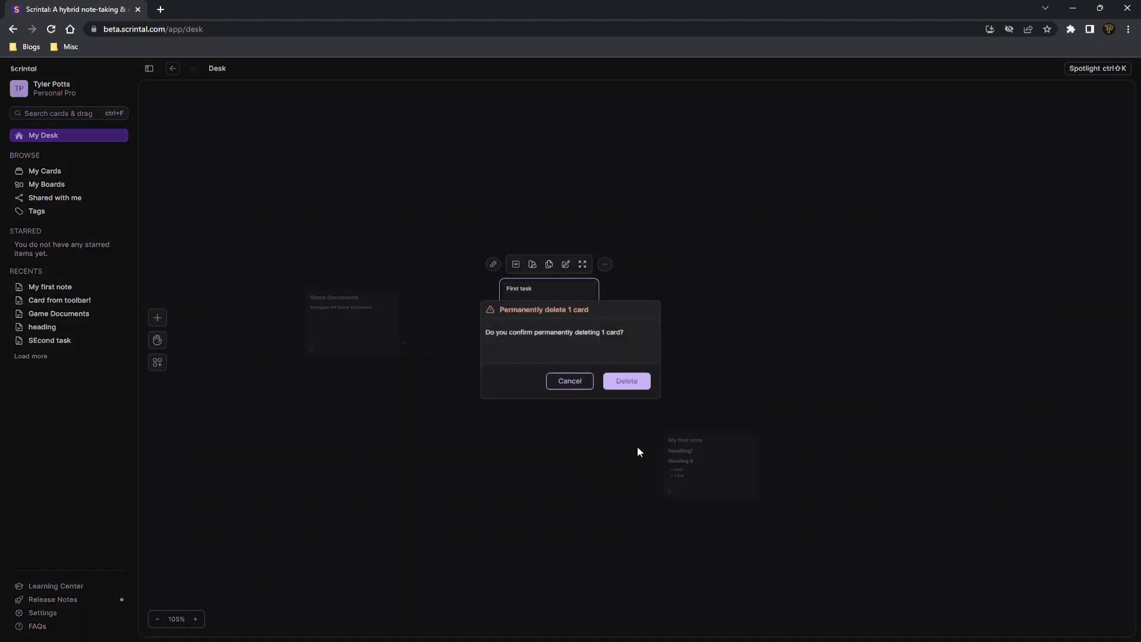
{"action": "left_click", "coordinate": [627, 383]}
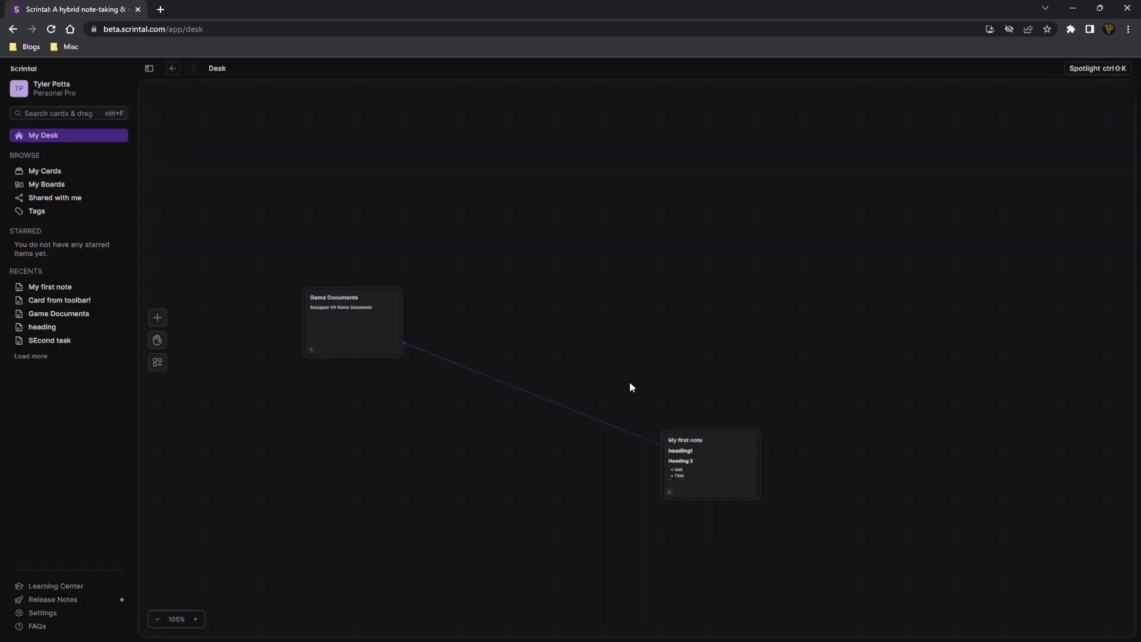
Permanently delete Card from toolbar! from My Cards and return to the Desk
{"action": "left_click", "coordinate": [29, 172]}
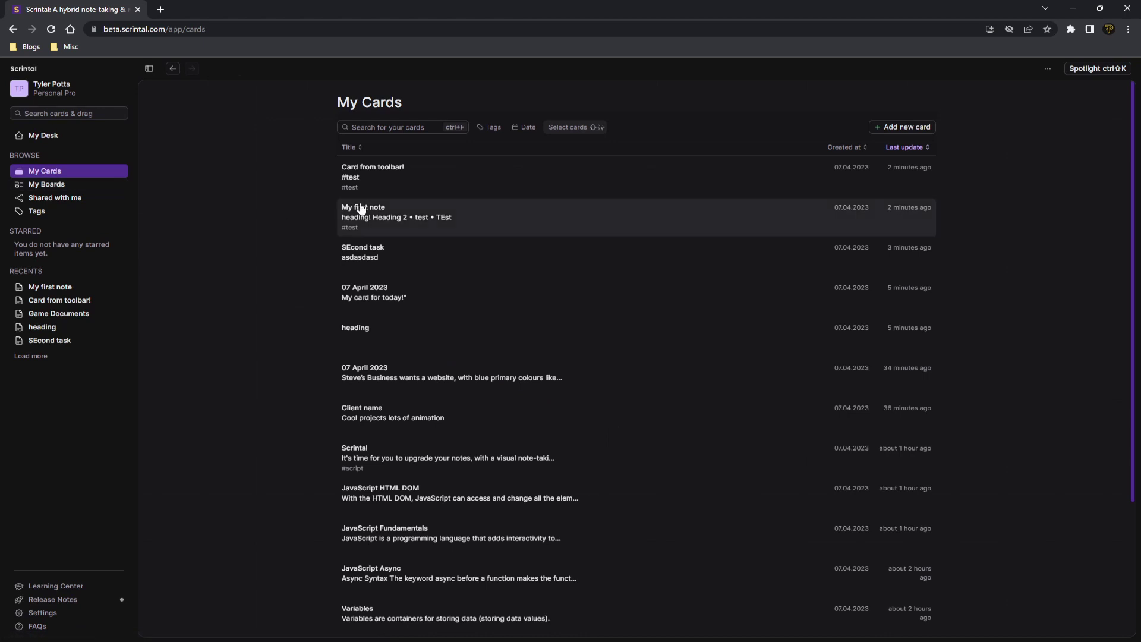
{"action": "left_click", "coordinate": [380, 173]}
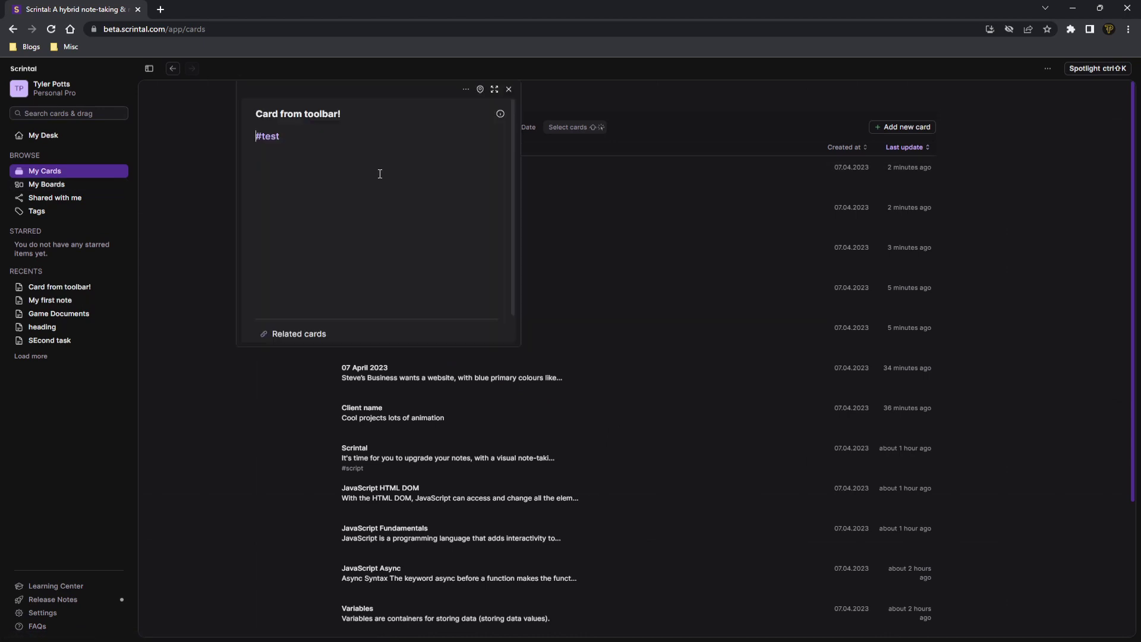
{"action": "left_click", "coordinate": [508, 89]}
{"action": "right_click", "coordinate": [411, 190]}
{"action": "left_click", "coordinate": [448, 290]}
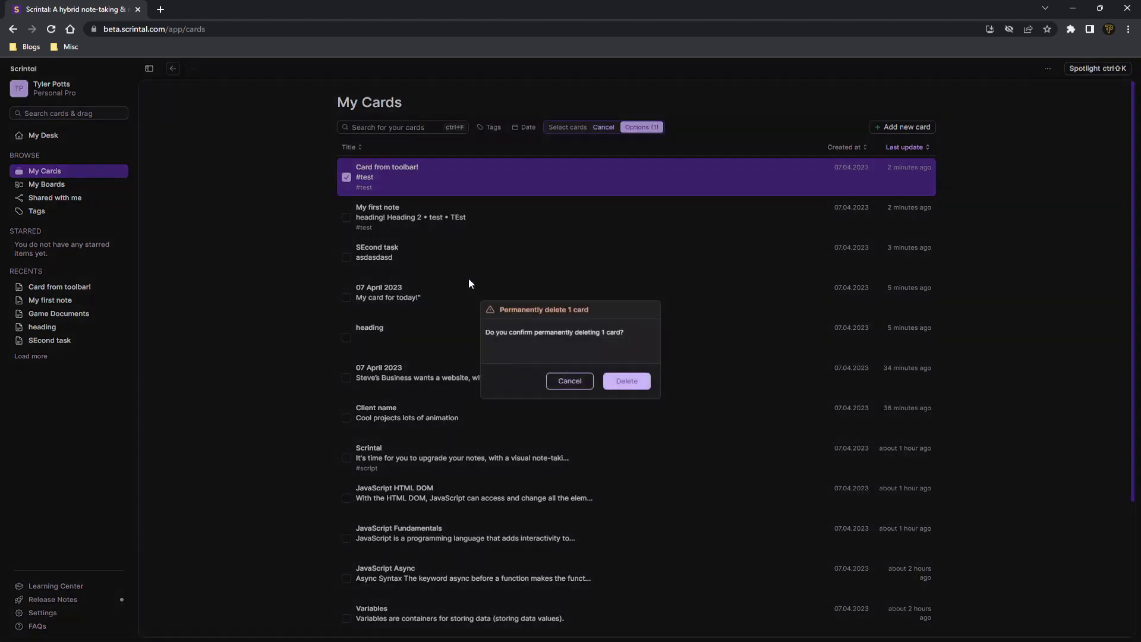
{"action": "left_click", "coordinate": [627, 387]}
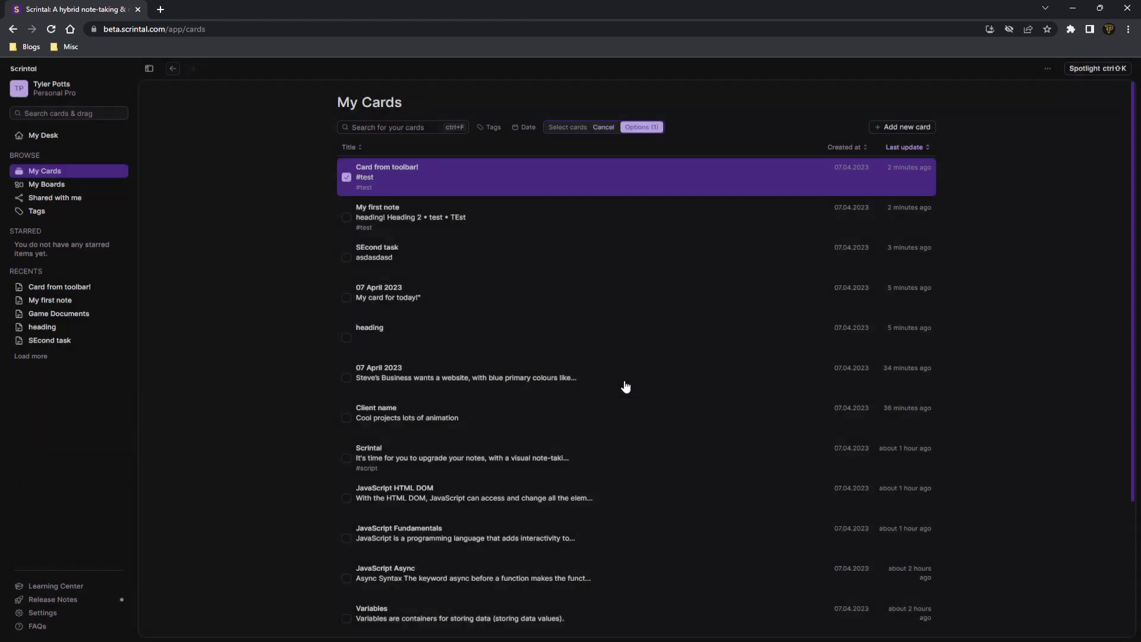
{"action": "left_click", "coordinate": [47, 136]}
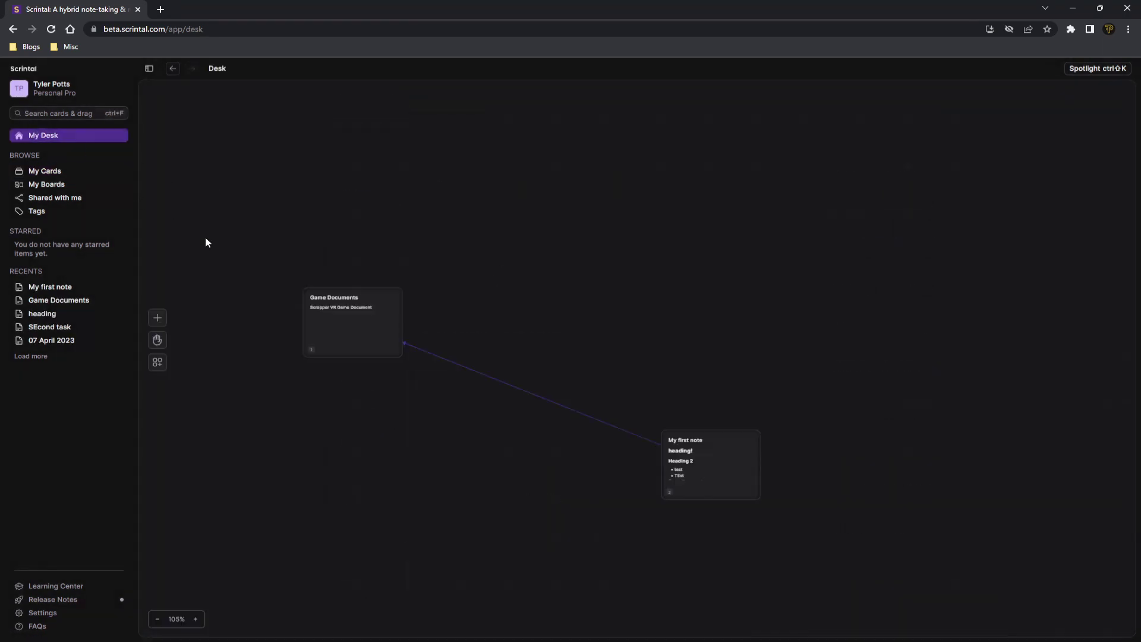
Nudge the Game Documents card right and search all cards and boards for 'game'
{"action": "left_click_drag", "start_coordinate": [371, 353], "coordinate": [426, 346]}
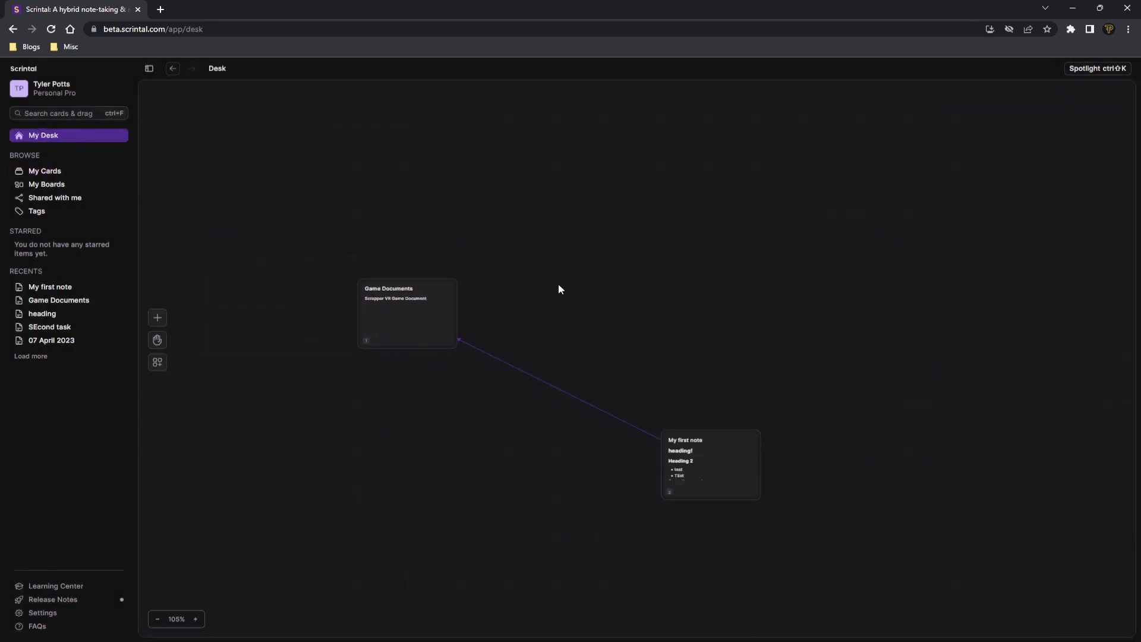
{"action": "left_click", "coordinate": [1100, 76]}
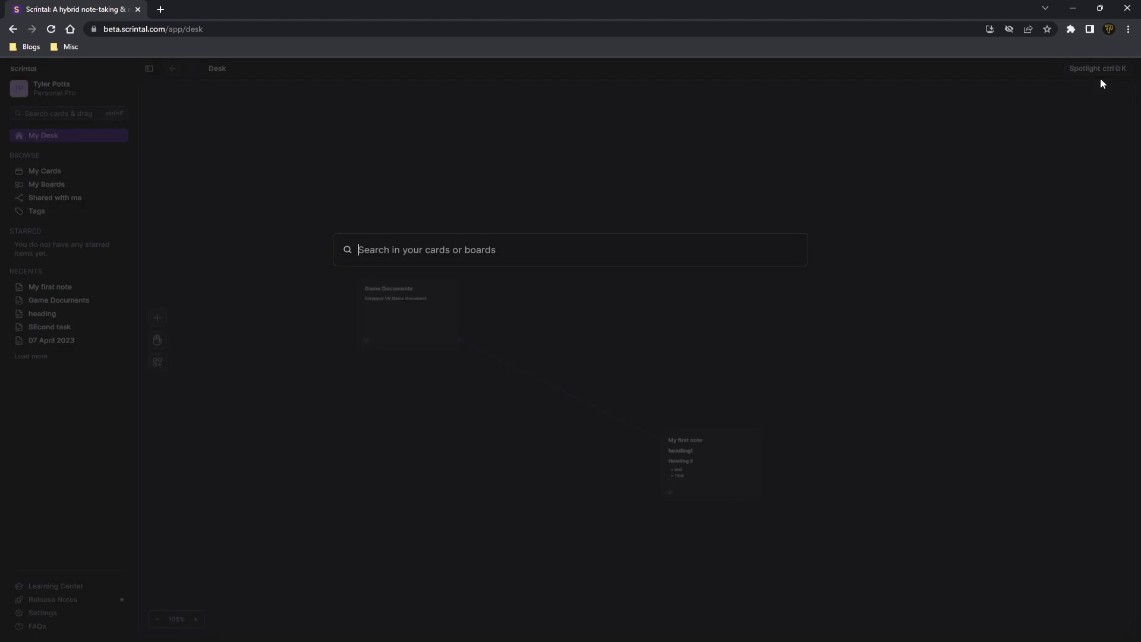
{"action": "left_click", "coordinate": [1102, 70]}
{"action": "left_click", "coordinate": [1099, 70]}
{"action": "type", "text": "game de"}
{"action": "key", "text": "BackSpace"}
{"action": "key", "text": "BackSpace"}
{"action": "key", "text": "BackSpace"}
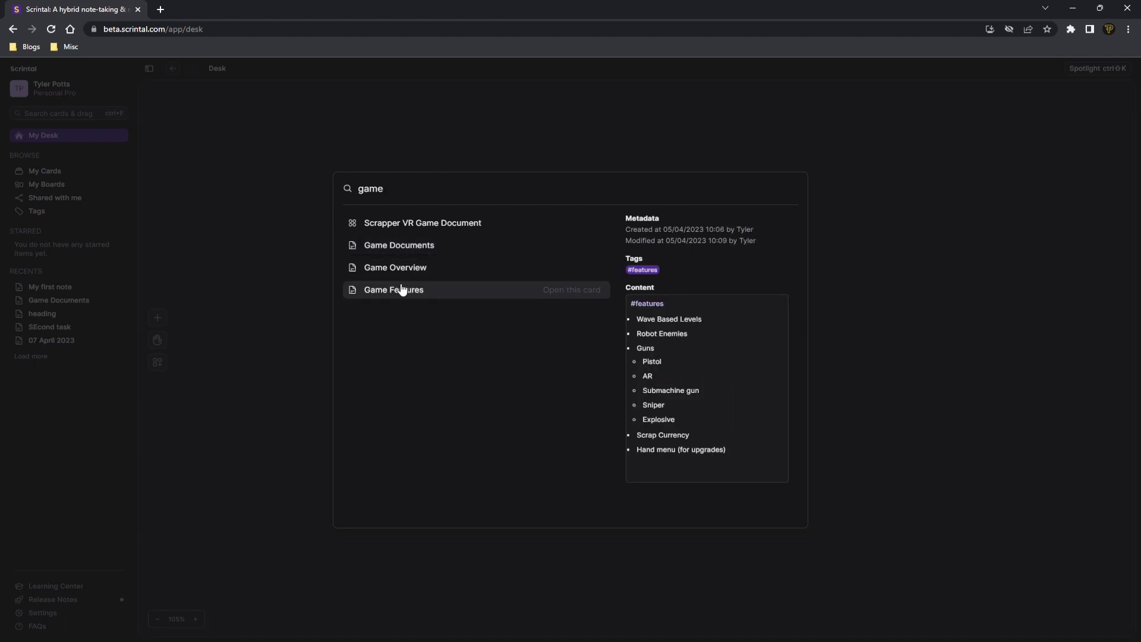
{"action": "double_click", "coordinate": [370, 190]}
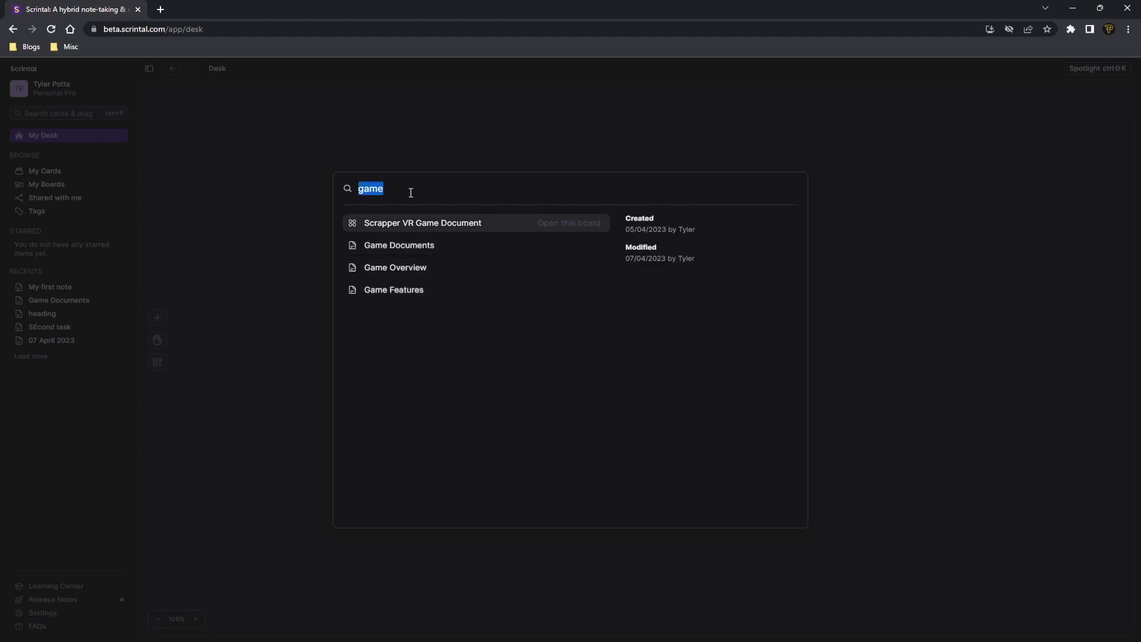
{"action": "left_click", "coordinate": [388, 190]}
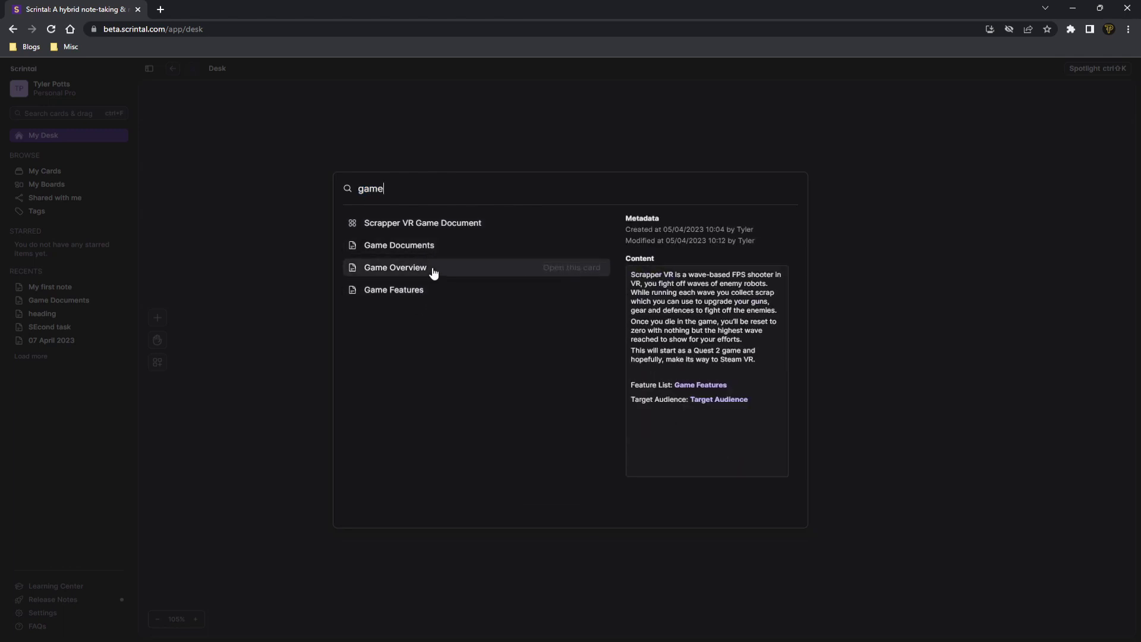
Open the Scrapper VR Game Document board and reposition the Game Overview and Game Features cards
{"action": "left_click", "coordinate": [423, 232]}
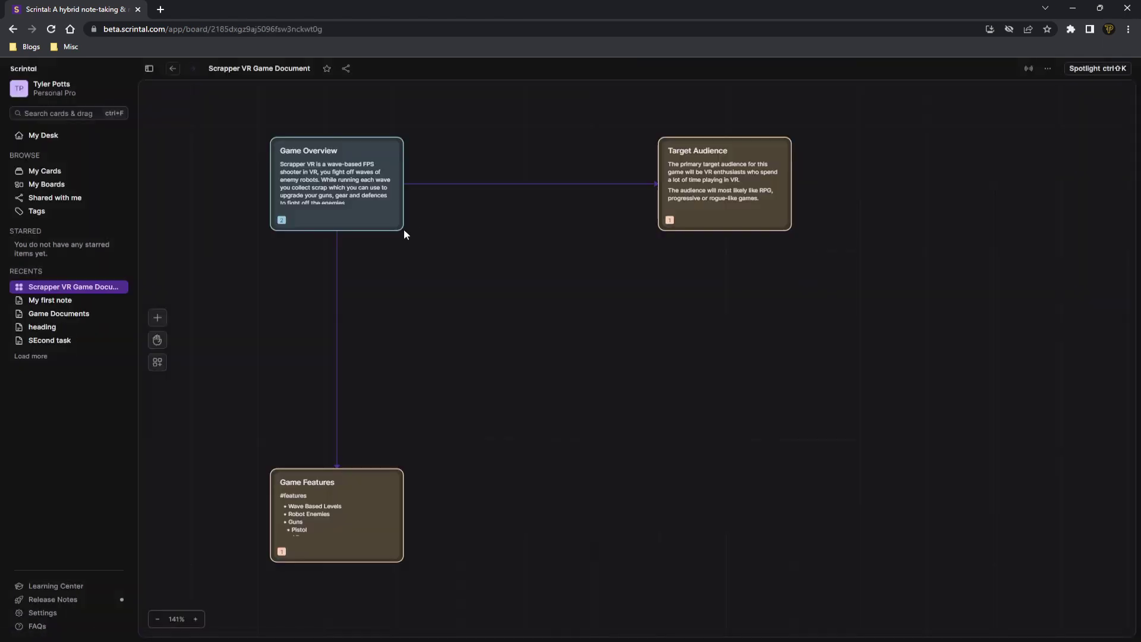
{"action": "left_click_drag", "start_coordinate": [355, 192], "coordinate": [437, 276]}
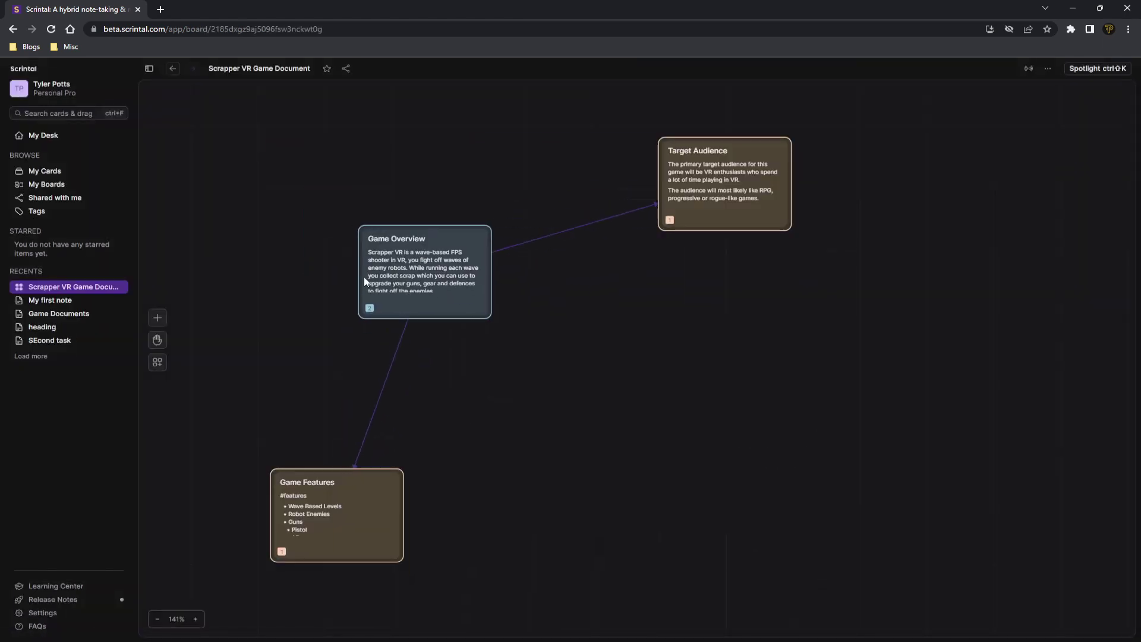
{"action": "scroll", "coordinate": [364, 276], "scroll_direction": "down", "scroll_amount": 2}
{"action": "scroll", "coordinate": [362, 273], "scroll_direction": "up", "scroll_amount": 3}
{"action": "left_click_drag", "start_coordinate": [363, 276], "coordinate": [513, 306]}
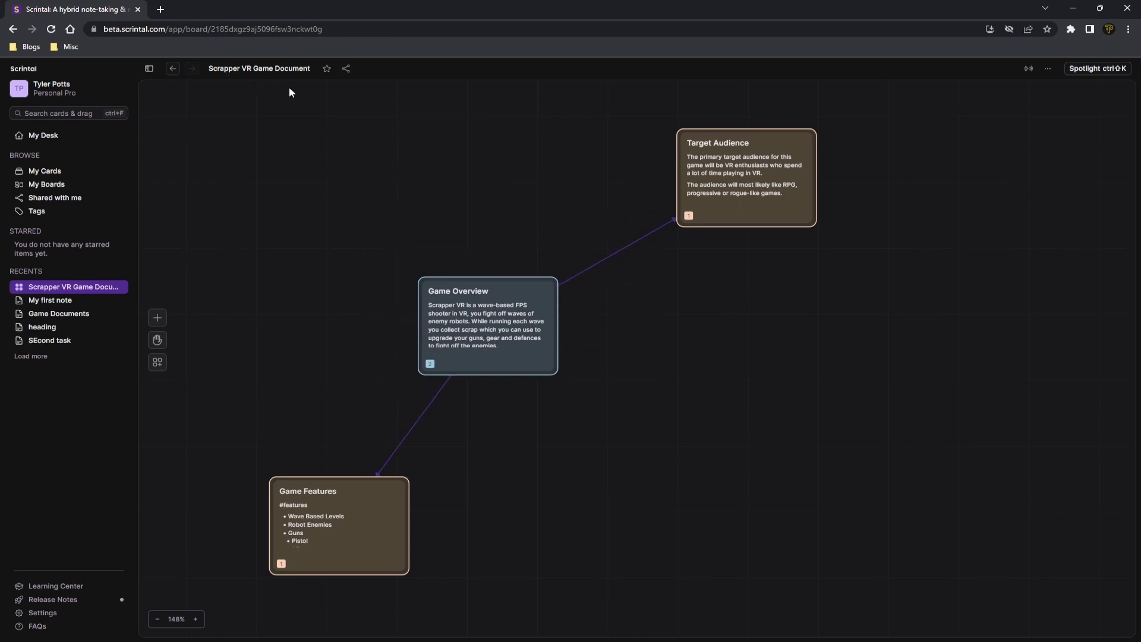
{"action": "scroll", "coordinate": [426, 186], "scroll_direction": "down", "scroll_amount": 2}
{"action": "scroll", "coordinate": [442, 195], "scroll_direction": "up", "scroll_amount": 1}
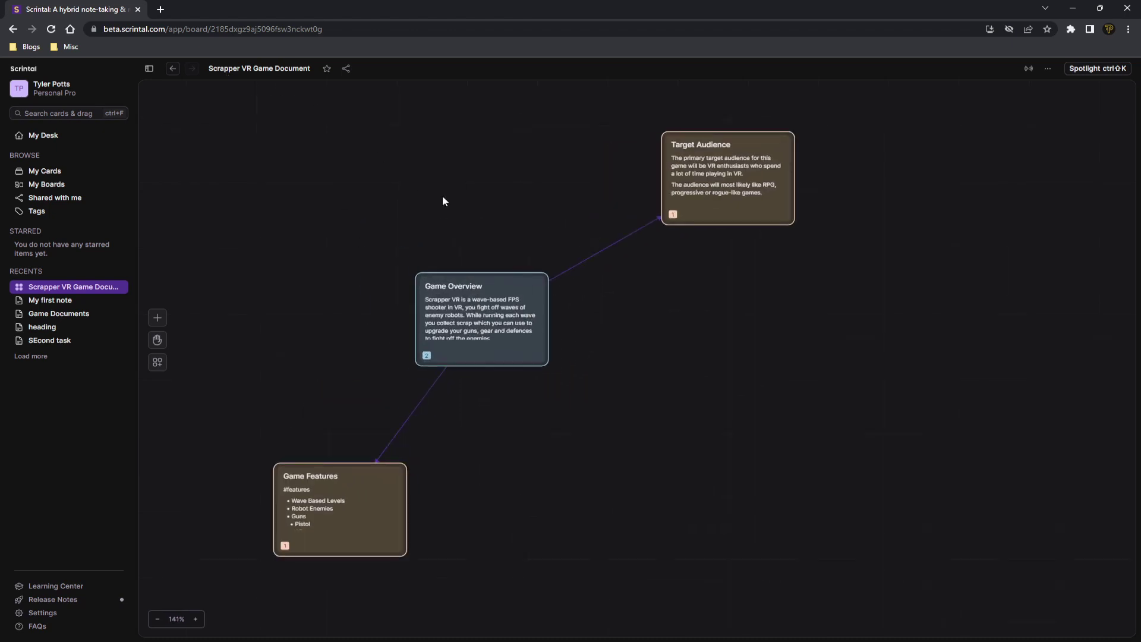
{"action": "left_click_drag", "start_coordinate": [469, 194], "coordinate": [474, 219]}
{"action": "left_click_drag", "start_coordinate": [361, 507], "coordinate": [292, 410]}
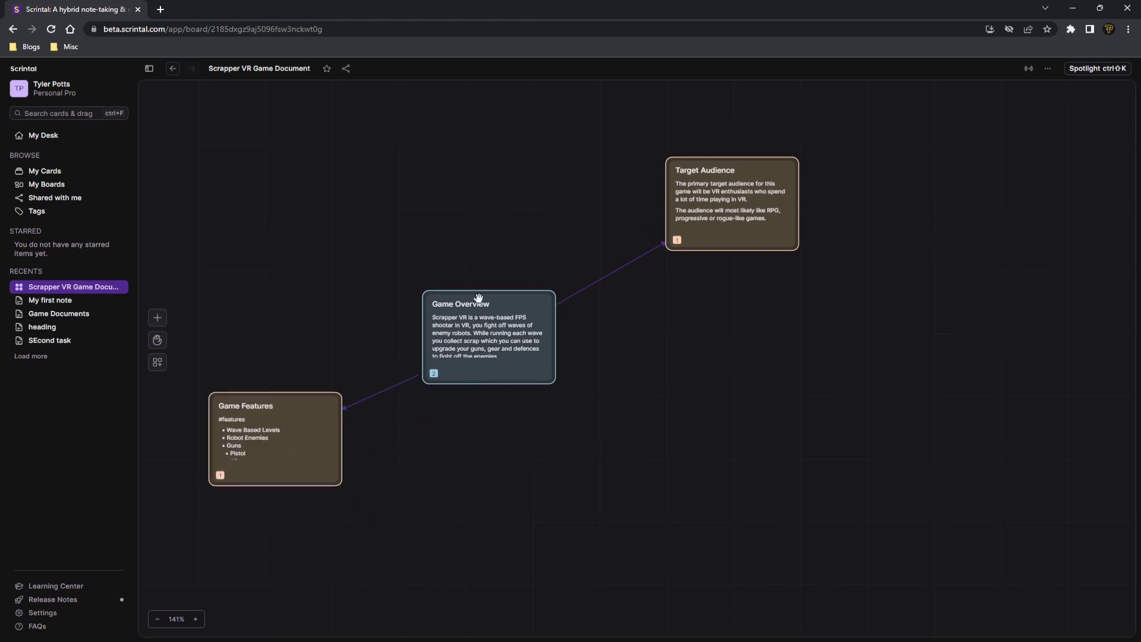
{"action": "left_click_drag", "start_coordinate": [475, 325], "coordinate": [463, 232]}
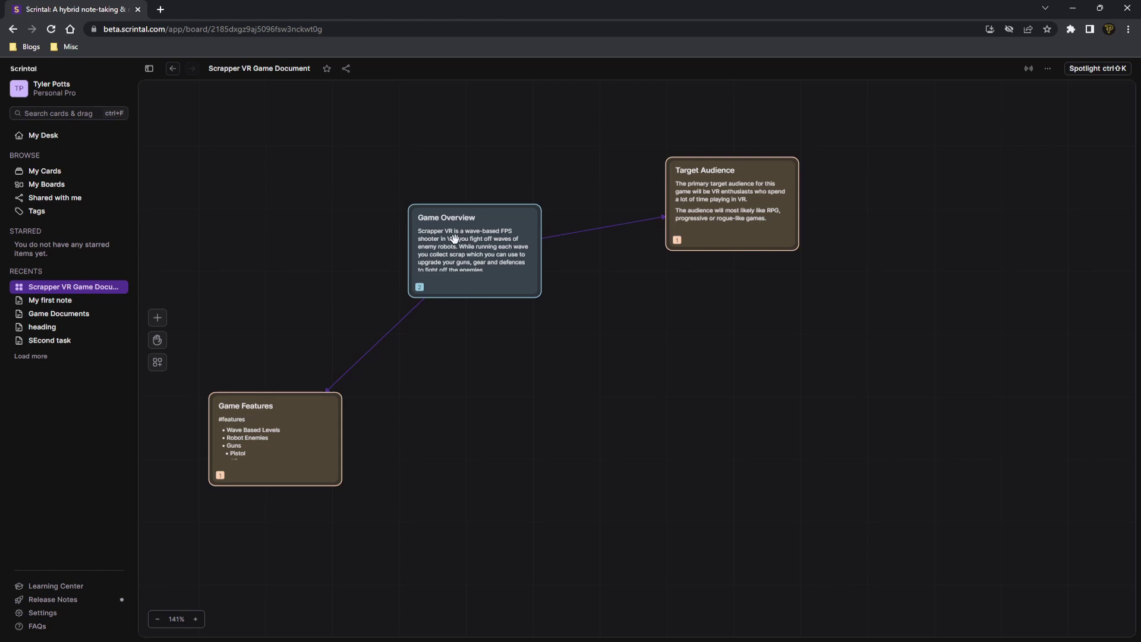
Open Game Overview in full, read its paragraphs, and follow its Game Features link
{"action": "double_click", "coordinate": [455, 238]}
{"action": "scroll", "coordinate": [422, 263], "scroll_direction": "down", "scroll_amount": 2}
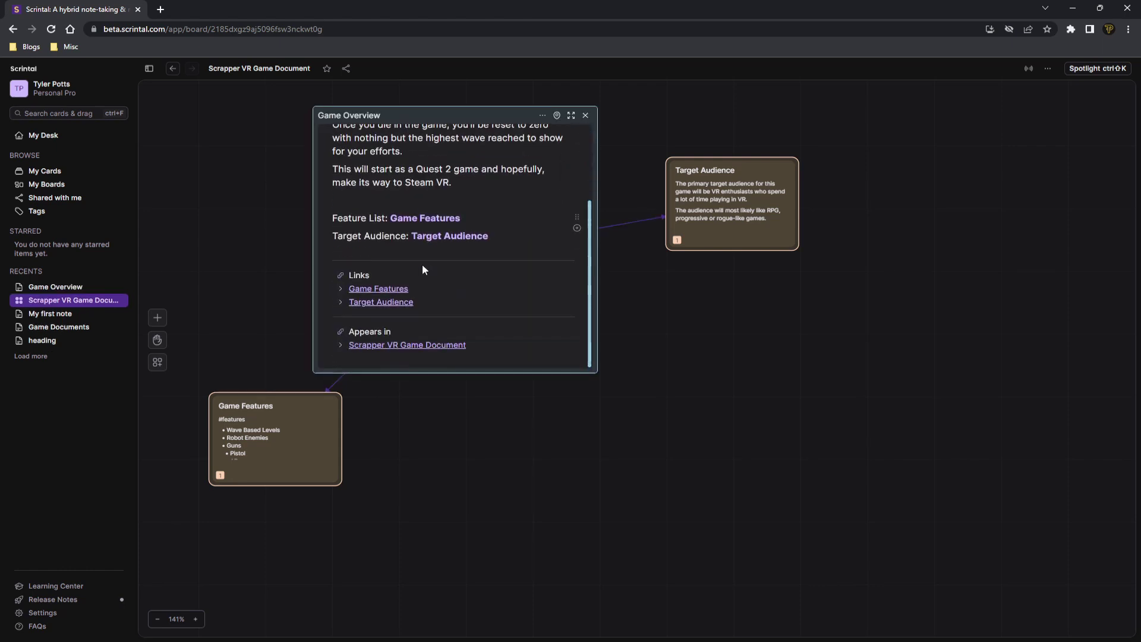
{"action": "scroll", "coordinate": [422, 264], "scroll_direction": "up", "scroll_amount": 3}
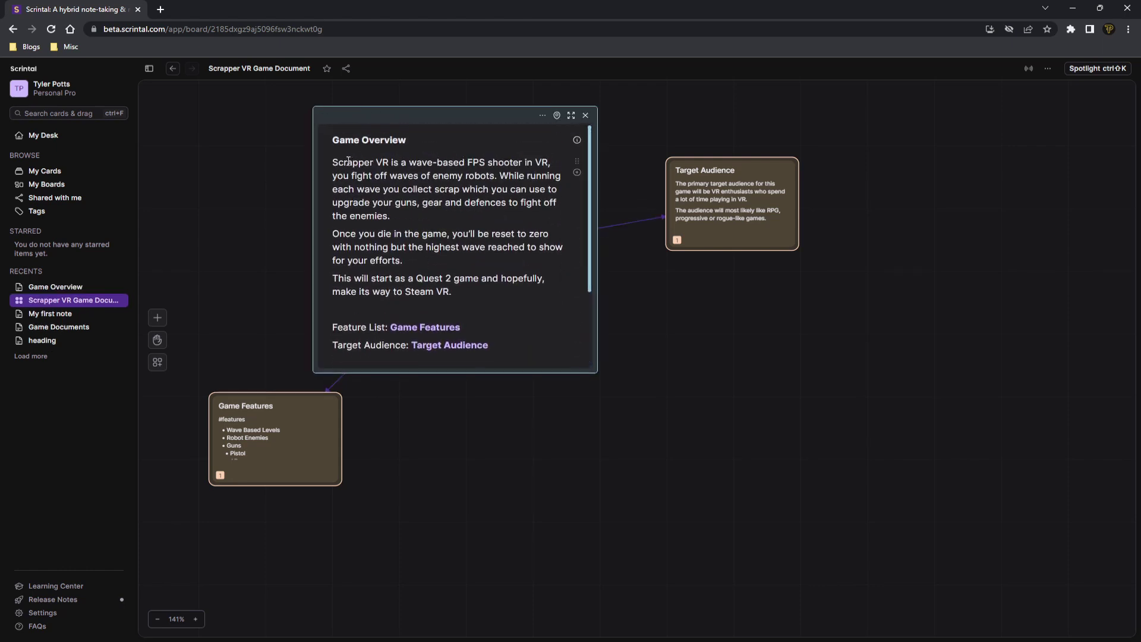
{"action": "left_click_drag", "start_coordinate": [348, 161], "coordinate": [480, 279]}
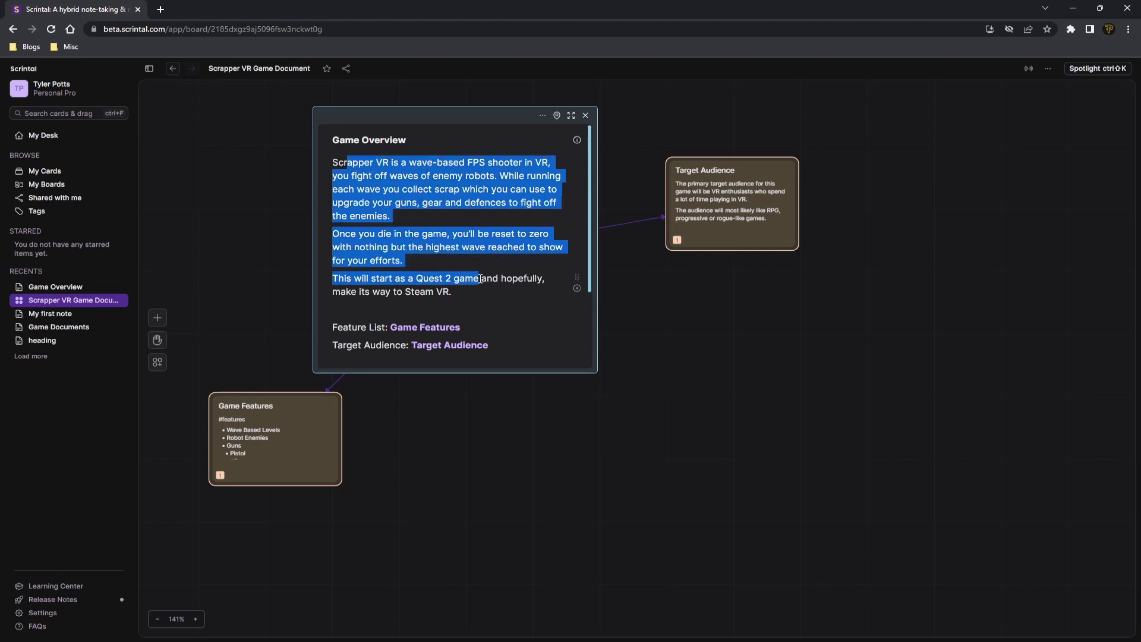
{"action": "left_click", "coordinate": [348, 169]}
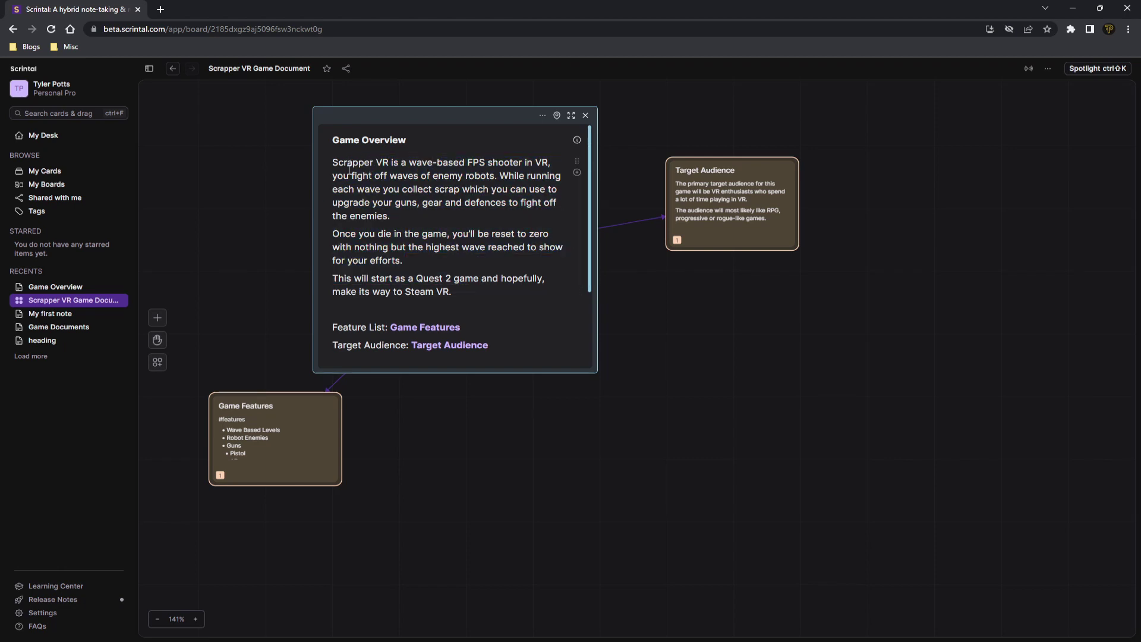
{"action": "left_click_drag", "start_coordinate": [332, 164], "coordinate": [453, 292]}
{"action": "left_click", "coordinate": [462, 294]}
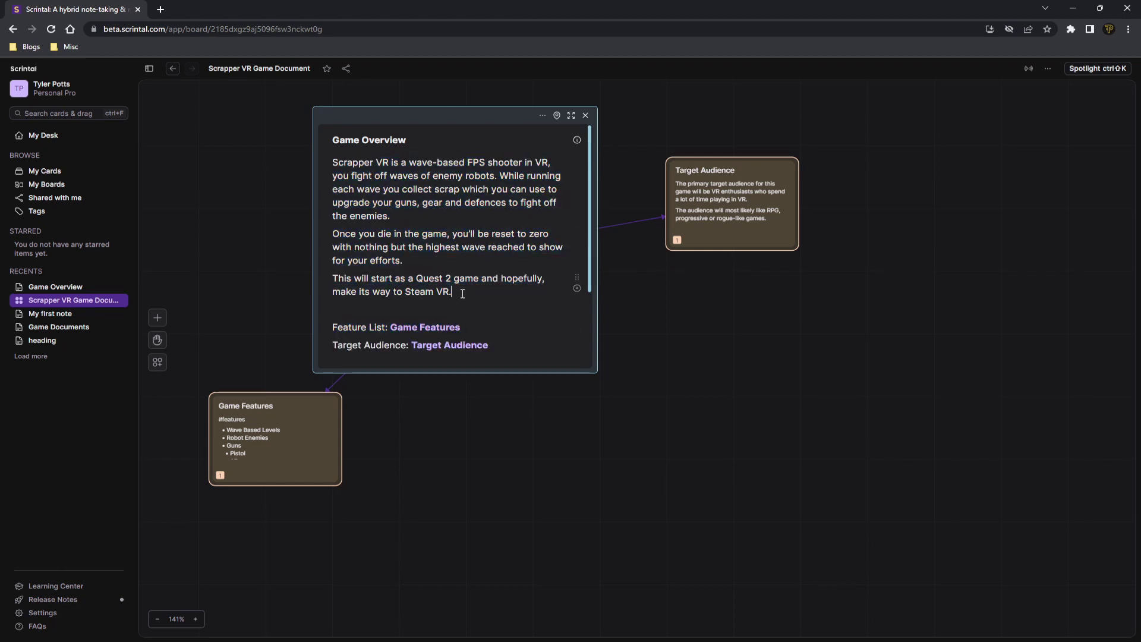
{"action": "left_click", "coordinate": [425, 329]}
{"action": "left_click_drag", "start_coordinate": [374, 95], "coordinate": [736, 166]}
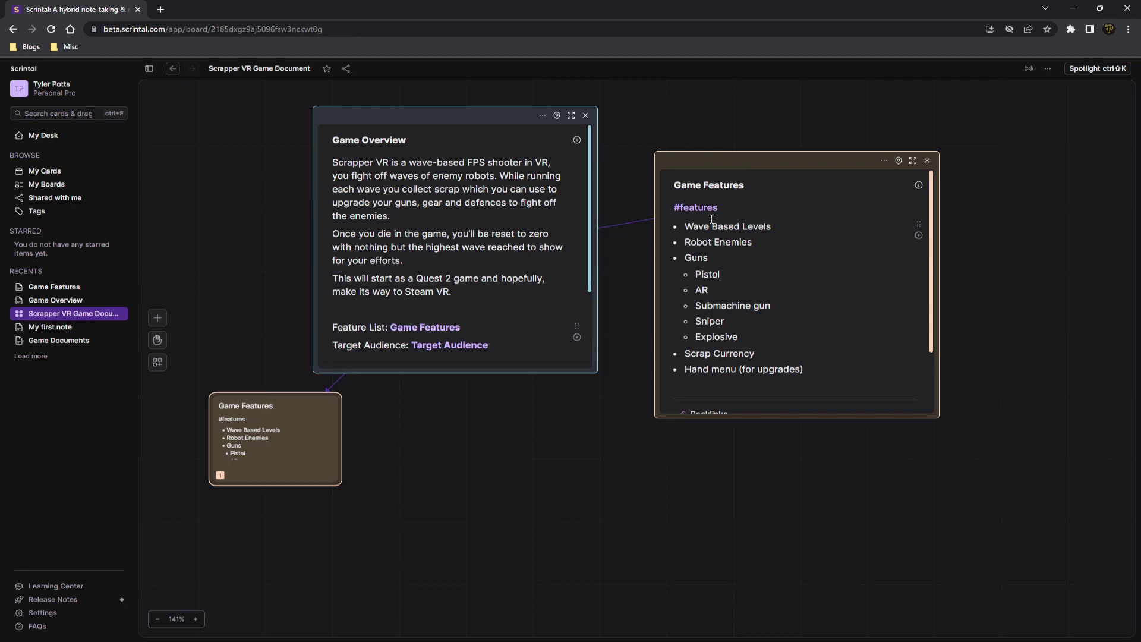
Close Game Features, then search cards by the #features tag and open Game Features
{"action": "left_click", "coordinate": [927, 160]}
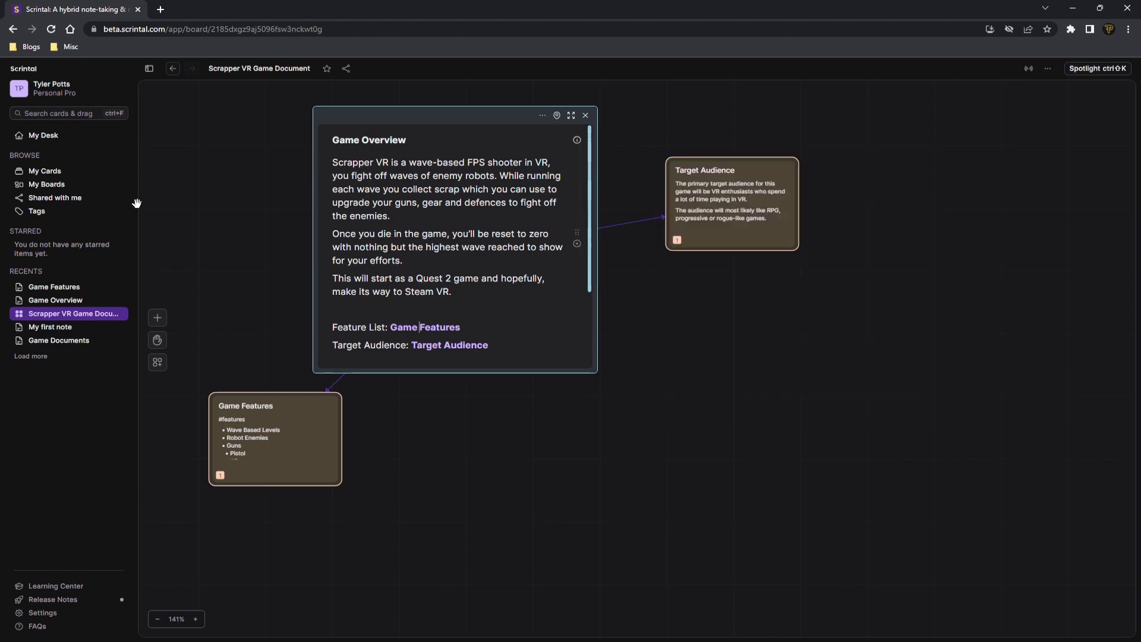
{"action": "left_click", "coordinate": [43, 113]}
{"action": "left_click", "coordinate": [49, 128]}
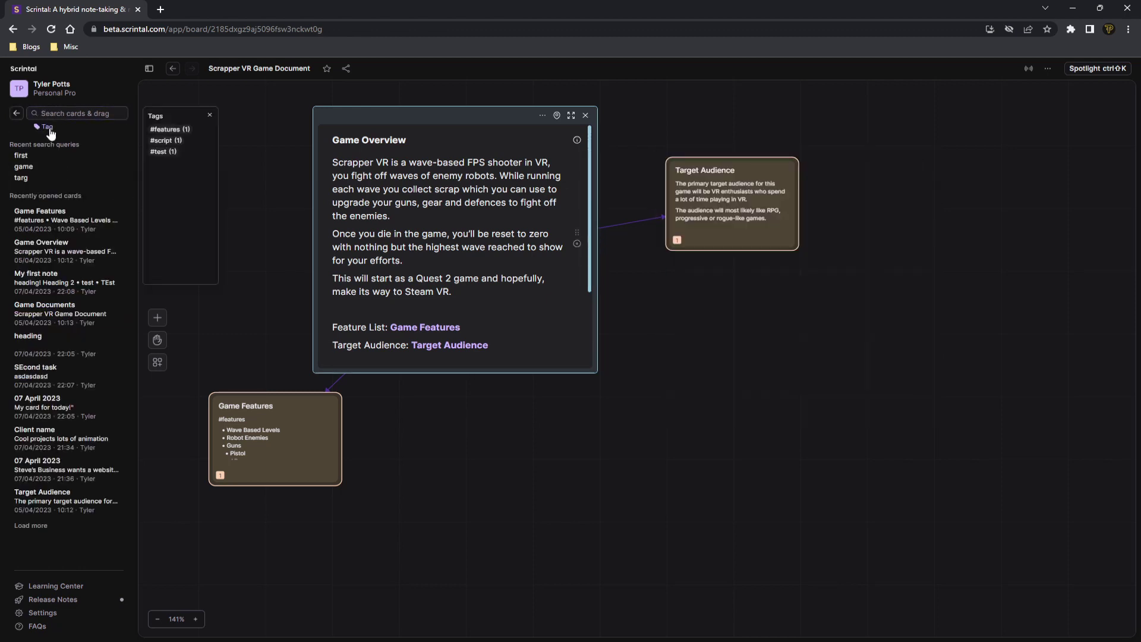
{"action": "left_click", "coordinate": [171, 130]}
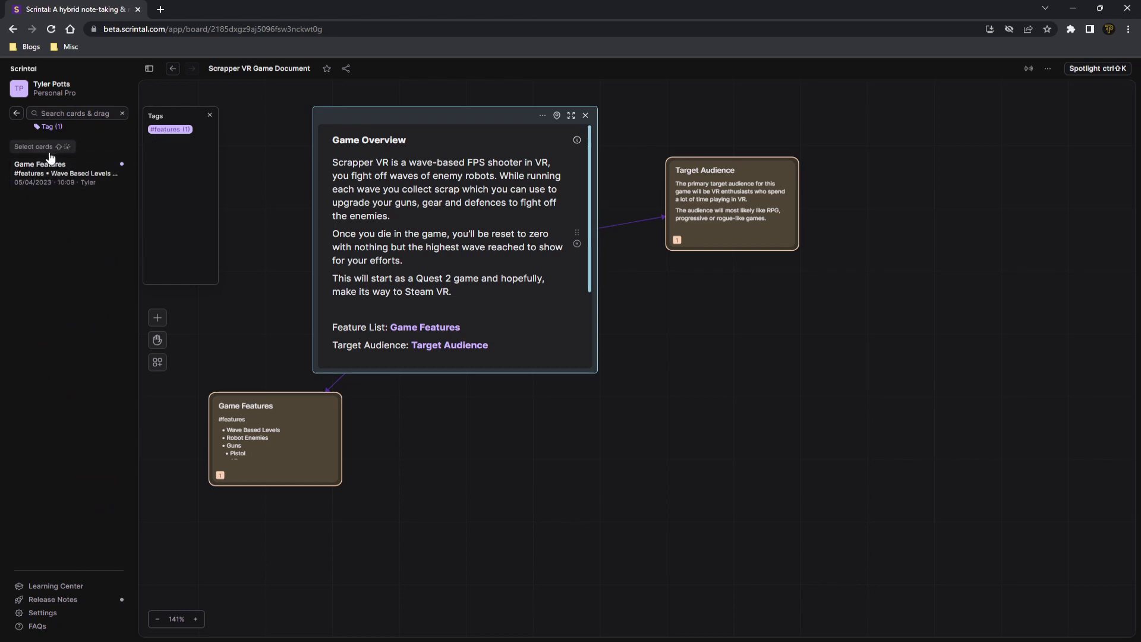
{"action": "left_click", "coordinate": [52, 177]}
{"action": "left_click_drag", "start_coordinate": [209, 124], "coordinate": [291, 181]}
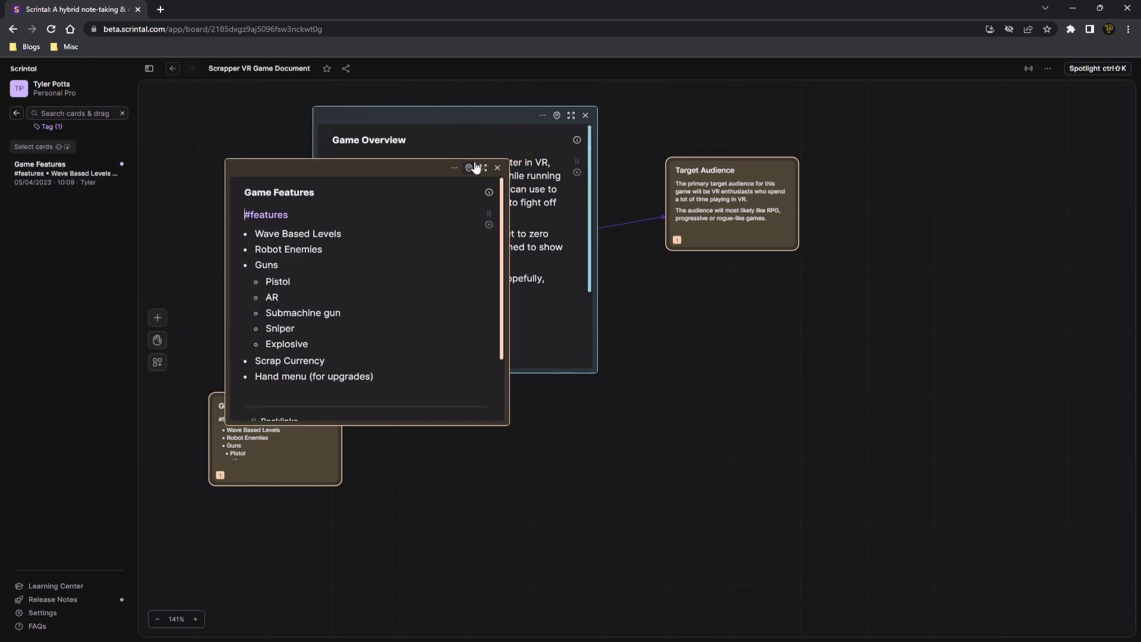
Close Game Features, then open and close the linked Target Audience card
{"action": "left_click", "coordinate": [497, 166]}
{"action": "scroll", "coordinate": [490, 305], "scroll_direction": "down", "scroll_amount": 5}
{"action": "left_click", "coordinate": [450, 236]}
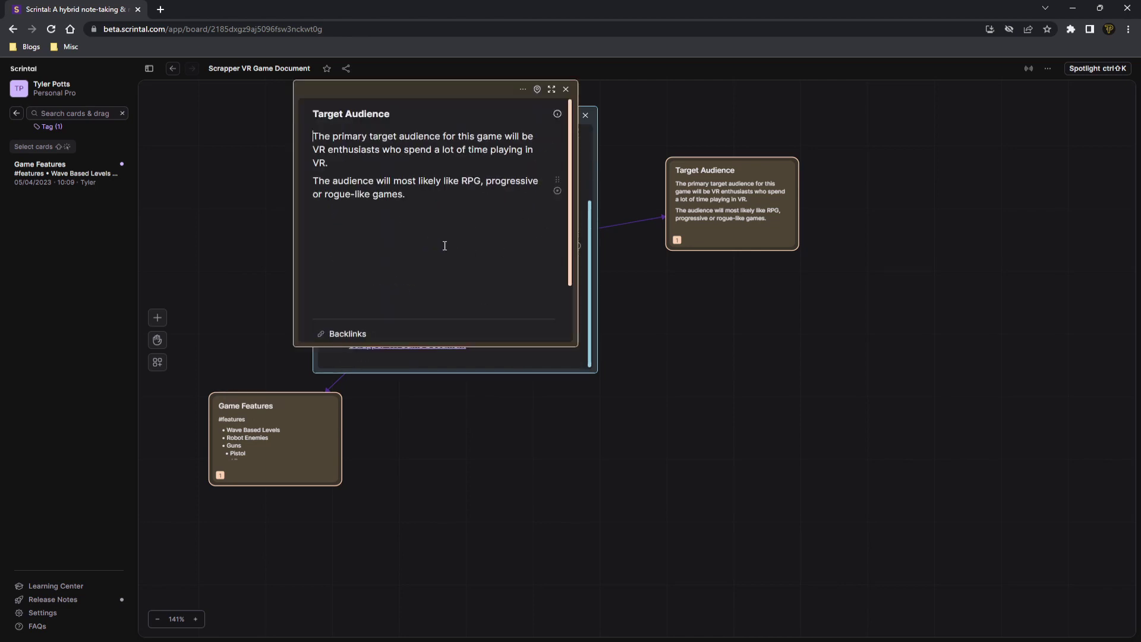
{"action": "scroll", "coordinate": [445, 244], "scroll_direction": "down", "scroll_amount": 2}
{"action": "scroll", "coordinate": [374, 185], "scroll_direction": "up", "scroll_amount": 2}
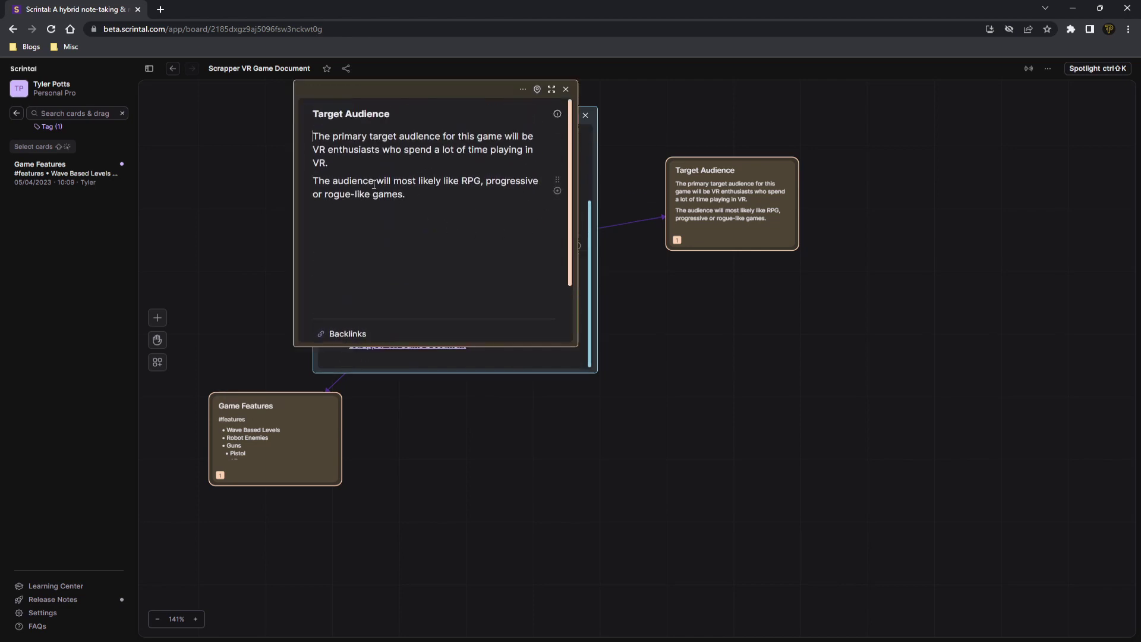
{"action": "left_click", "coordinate": [566, 89]}
Close the expanded Game Overview card, fit all cards to screen, and exit the tag search
{"action": "left_click", "coordinate": [585, 115]}
{"action": "scroll", "coordinate": [456, 286], "scroll_direction": "down", "scroll_amount": 5}
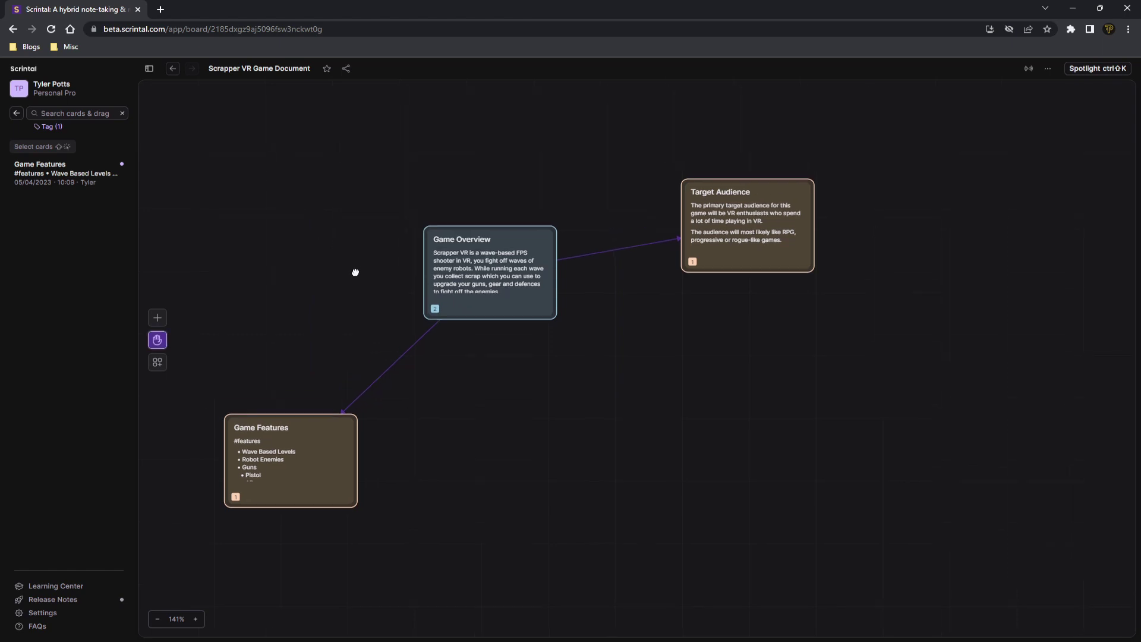
{"action": "right_click", "coordinate": [344, 266]}
{"action": "left_click", "coordinate": [402, 338]}
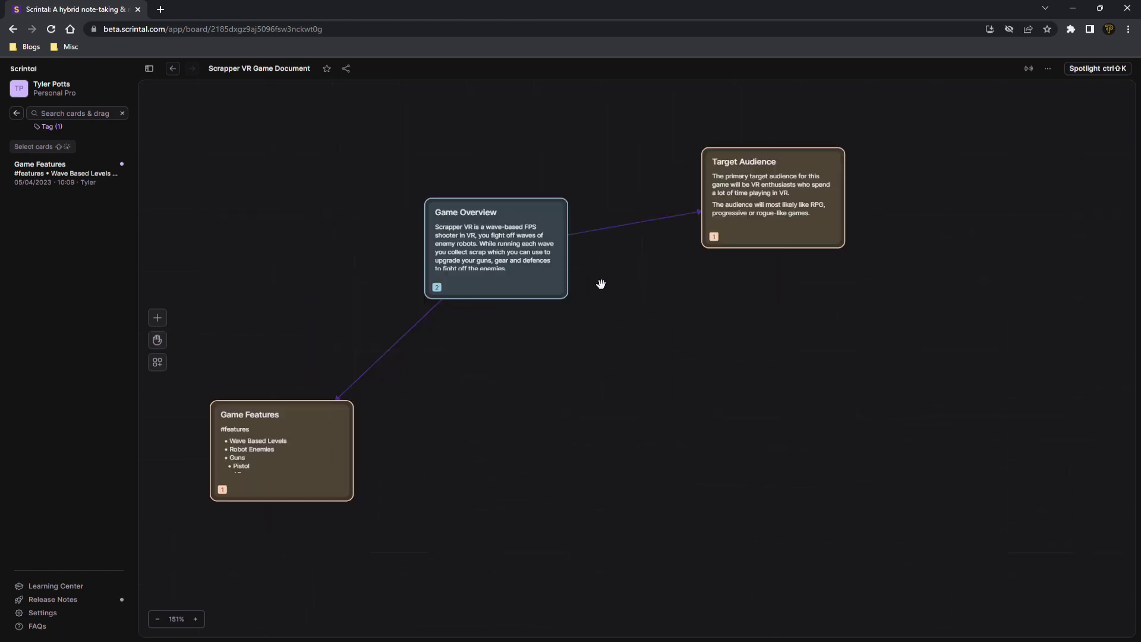
{"action": "left_click", "coordinate": [17, 113]}
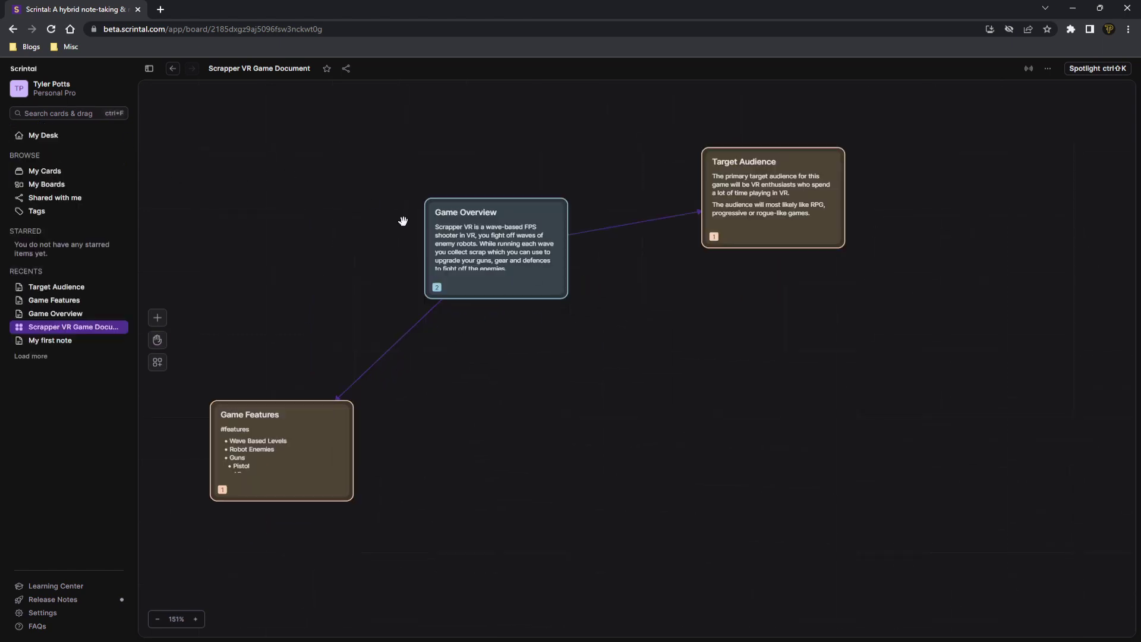
{"action": "scroll", "coordinate": [523, 223], "scroll_direction": "down", "scroll_amount": 5}
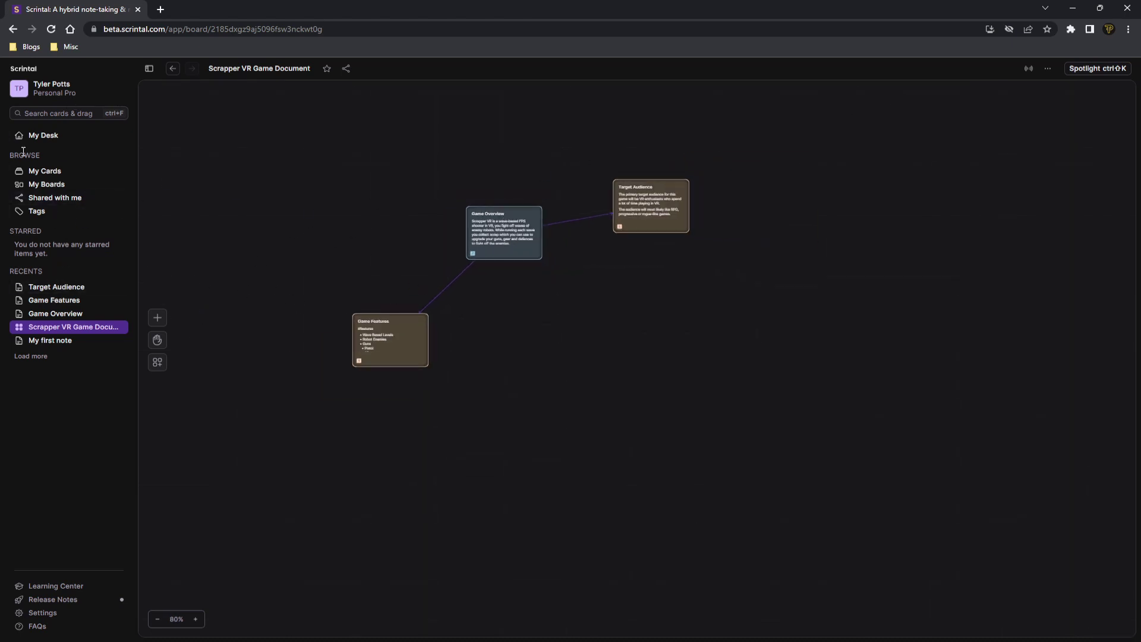
Create a new board from My Boards and name it Test Board
{"action": "left_click", "coordinate": [66, 185]}
{"action": "left_click", "coordinate": [909, 129]}
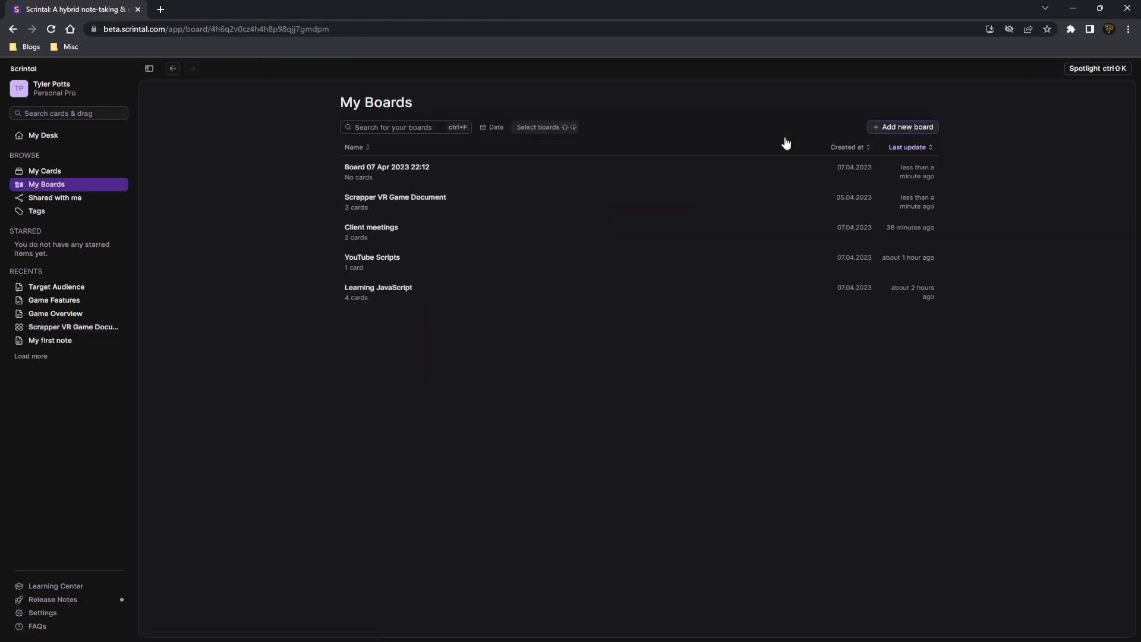
{"action": "left_click", "coordinate": [243, 71]}
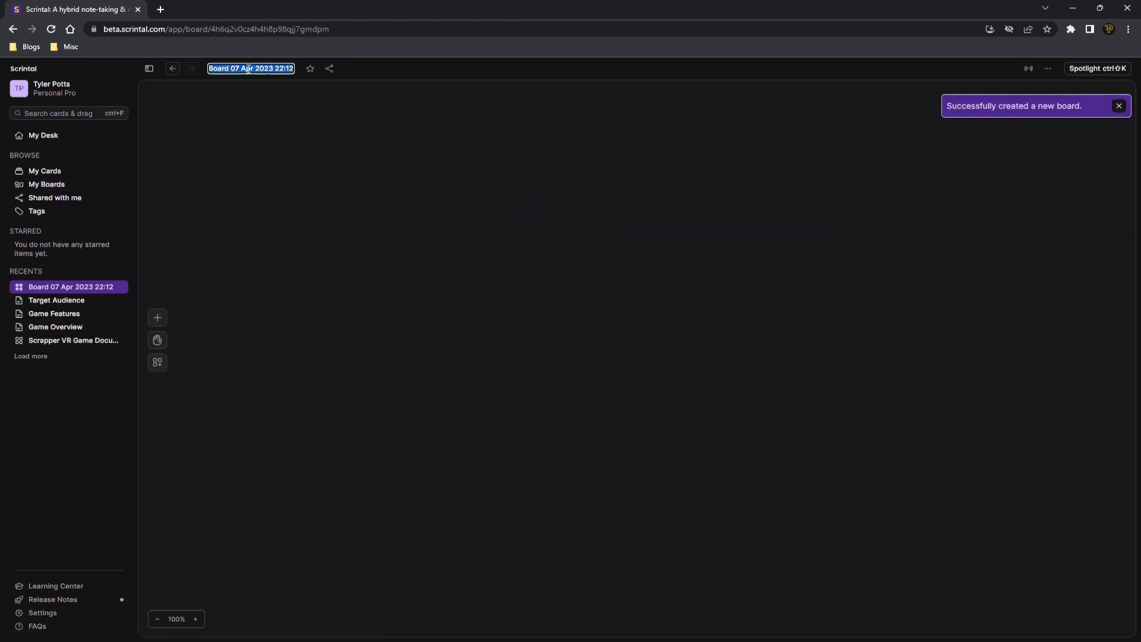
{"action": "type", "text": "Test Board"}
Add a Test Card reading 'My test card on the Test Board', fixing a typo
{"action": "double_click", "coordinate": [456, 350]}
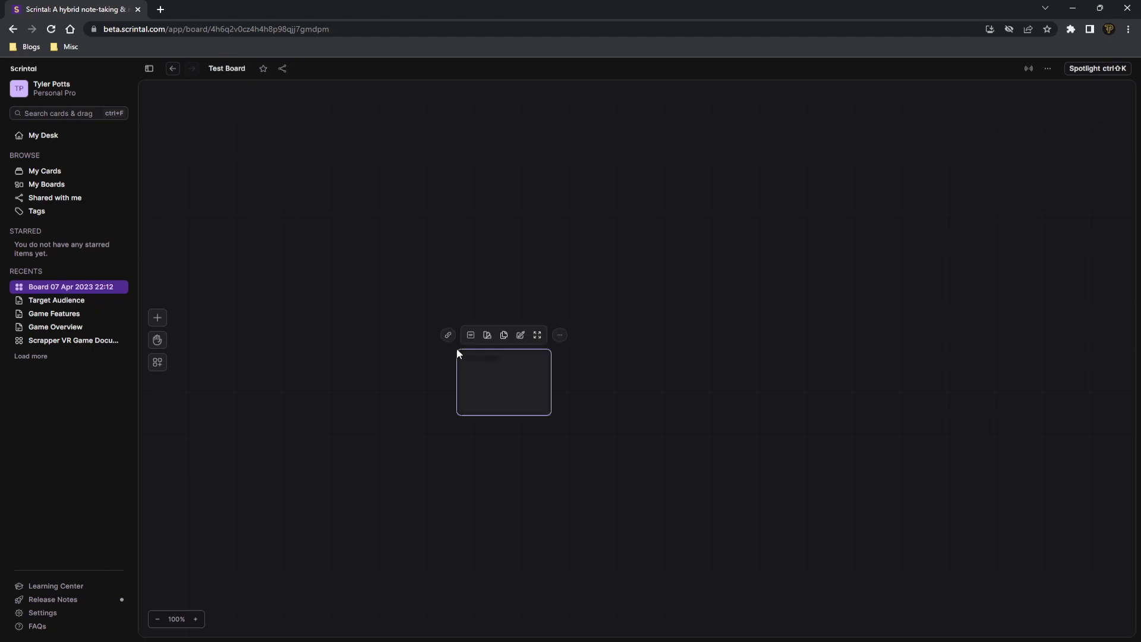
{"action": "type", "text": "Test Card"}
{"action": "key", "text": "Return"}
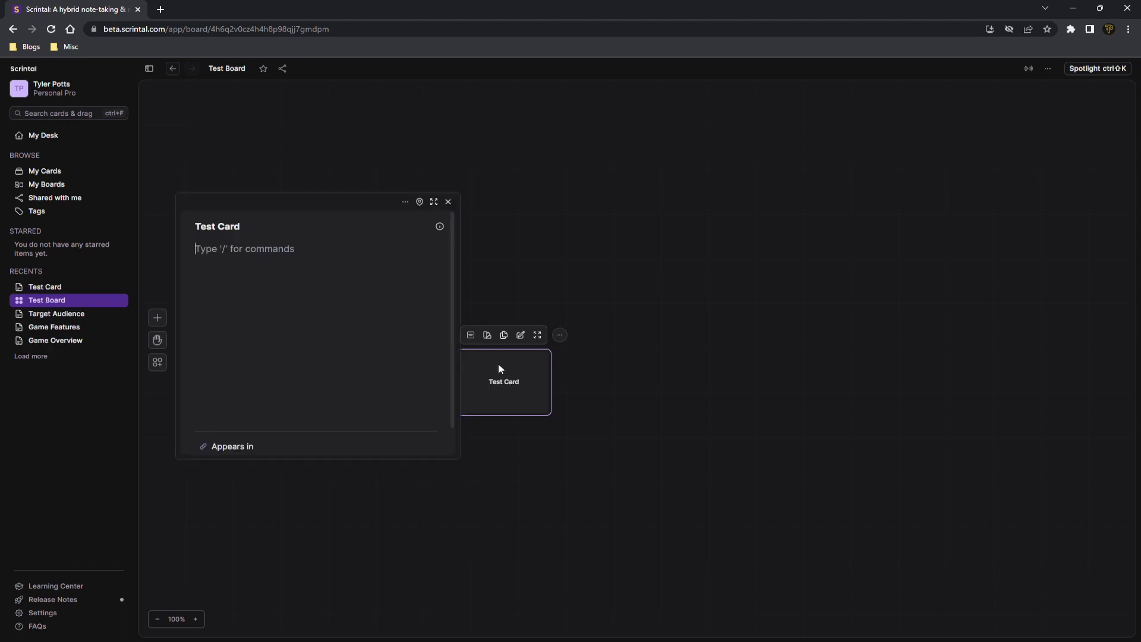
{"action": "type", "text": "My test card on teh Test Board"}
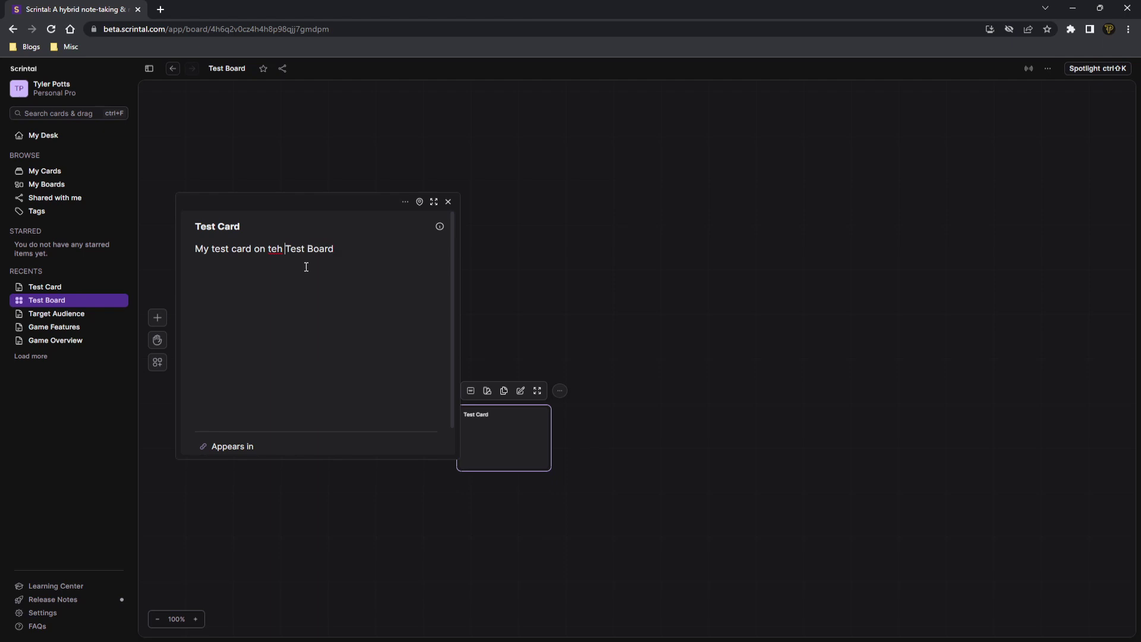
{"action": "key", "text": "ctrl+shift+Left"}
{"action": "type", "text": "the"}
{"action": "left_click", "coordinate": [448, 201]}
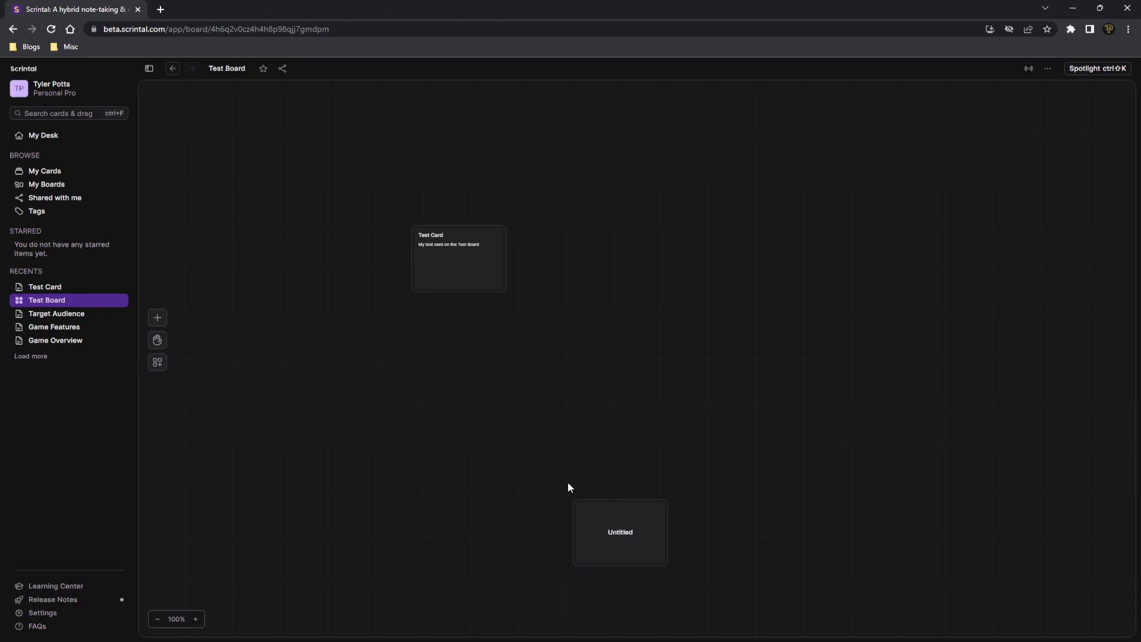
Delete the stray Untitled cards so only Test Card remains on the board
{"action": "left_click_drag", "start_coordinate": [618, 521], "coordinate": [644, 367]}
{"action": "key", "text": "Delete"}
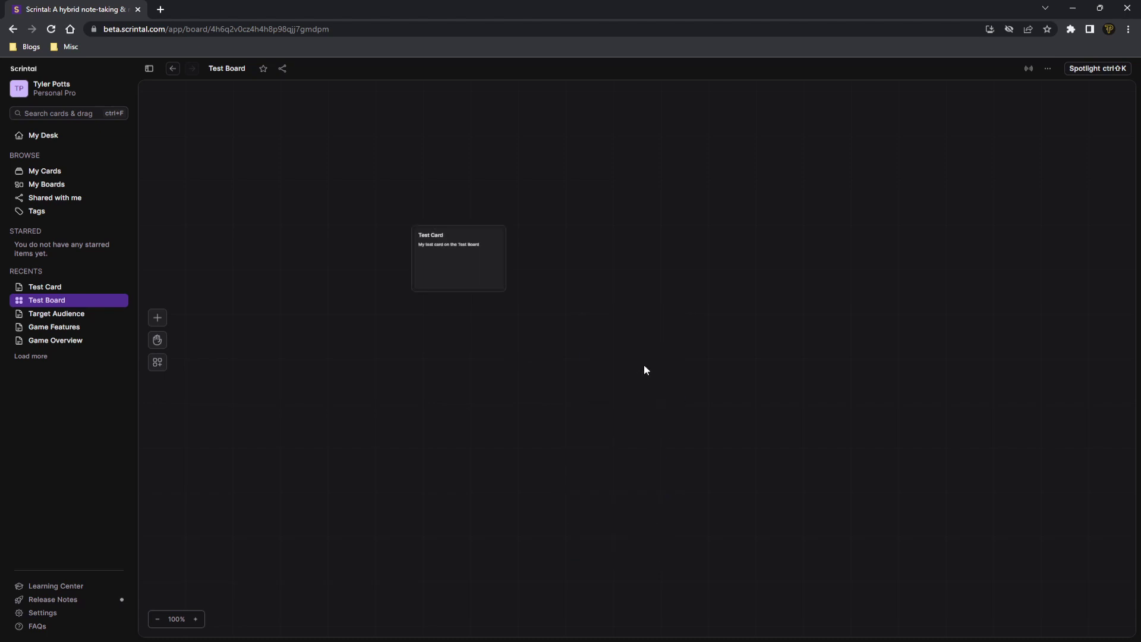
{"action": "left_click_drag", "start_coordinate": [348, 147], "coordinate": [623, 355]}
{"action": "double_click", "coordinate": [632, 359]}
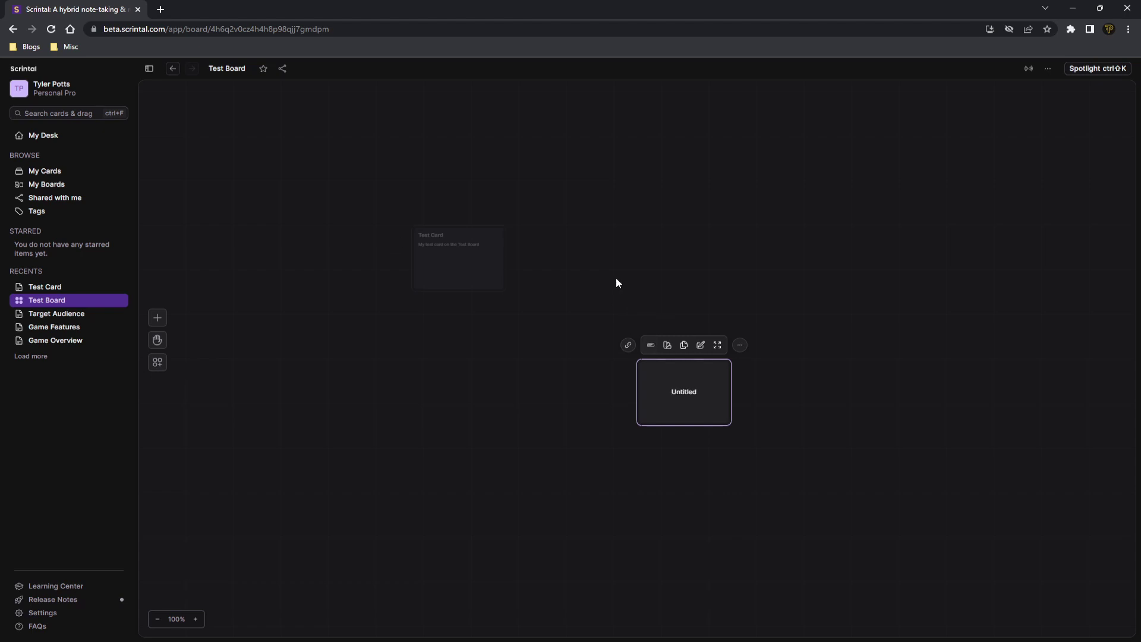
{"action": "left_click", "coordinate": [654, 384]}
{"action": "key", "text": "Delete"}
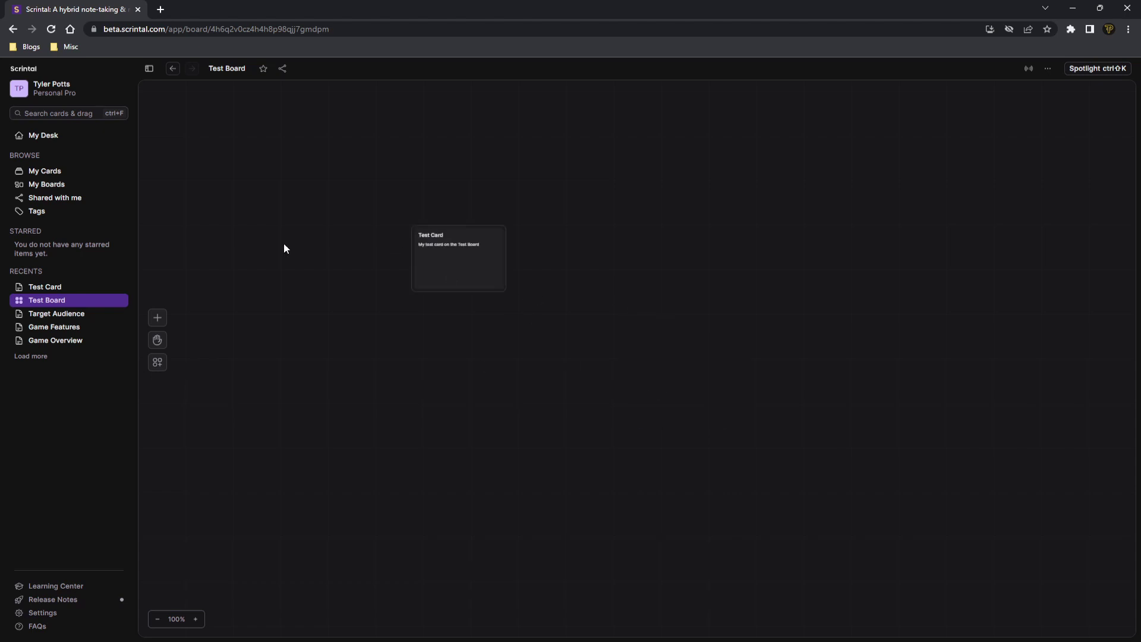
Visit My Desk and Test Board, then reopen Scrapper VR Game Document and centre its cards
{"action": "left_click", "coordinate": [53, 138]}
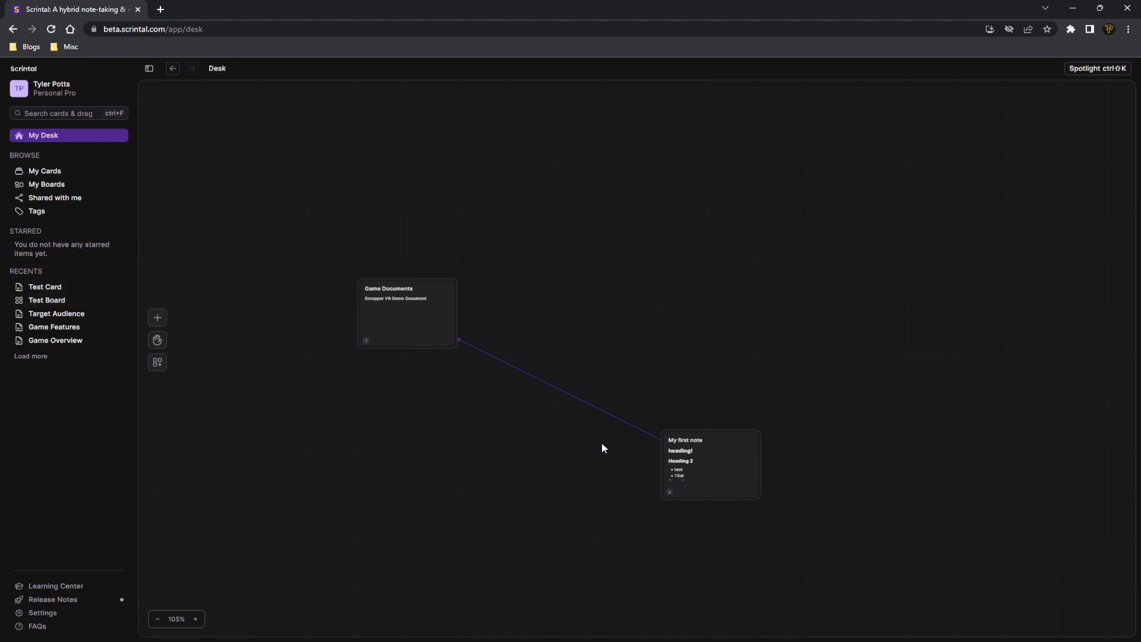
{"action": "left_click", "coordinate": [65, 304]}
{"action": "left_click", "coordinate": [56, 183]}
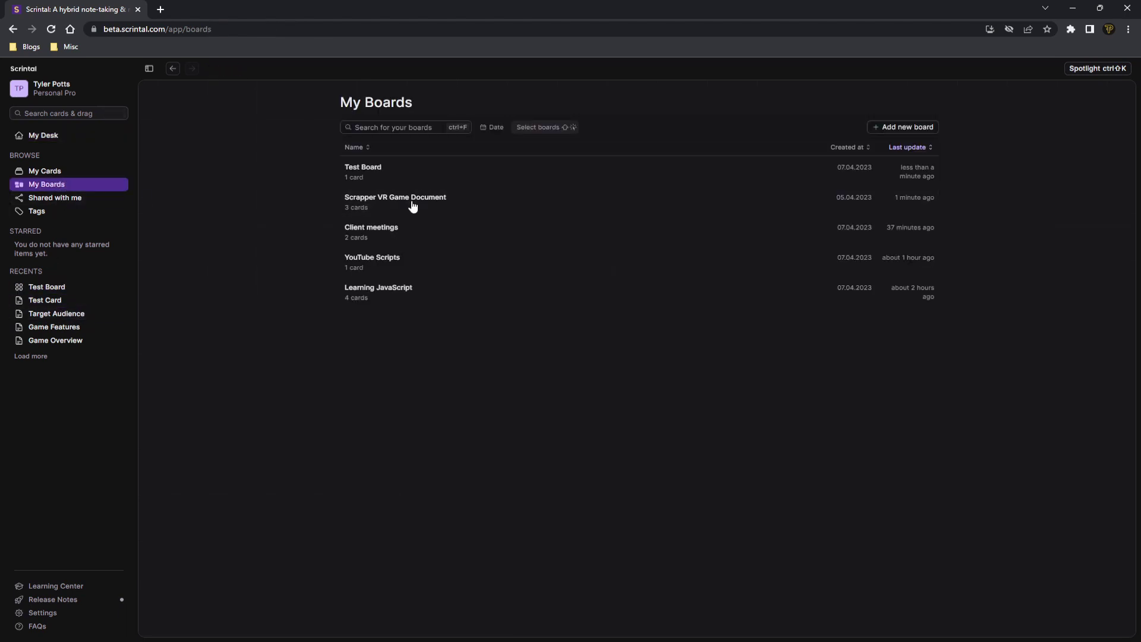
{"action": "left_click", "coordinate": [390, 206]}
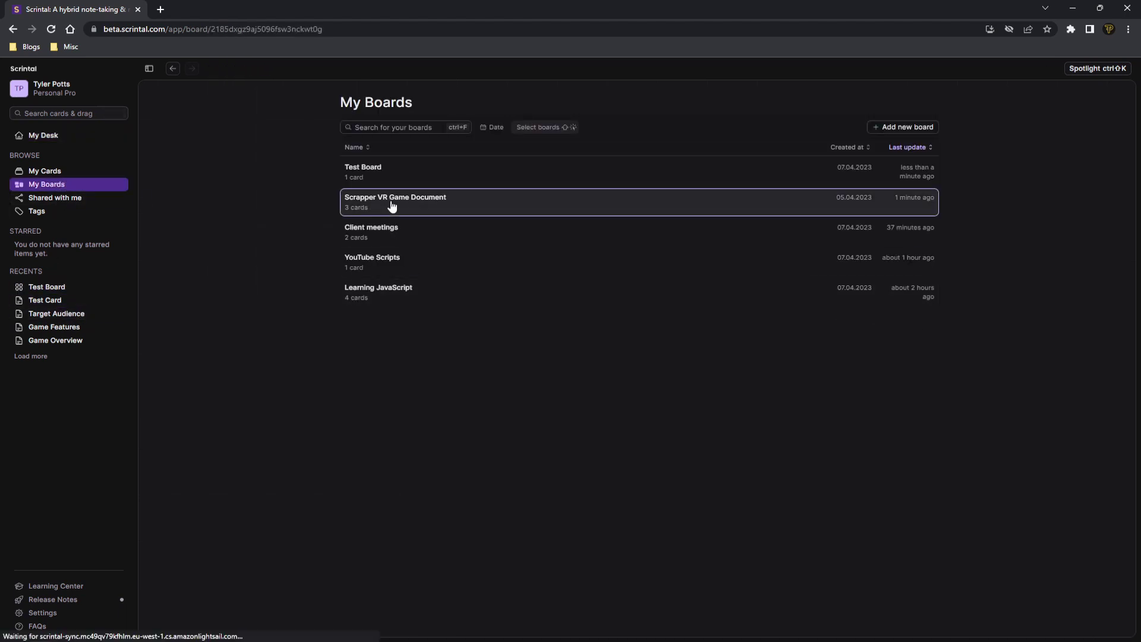
{"action": "scroll", "coordinate": [535, 245], "scroll_direction": "up", "scroll_amount": 7}
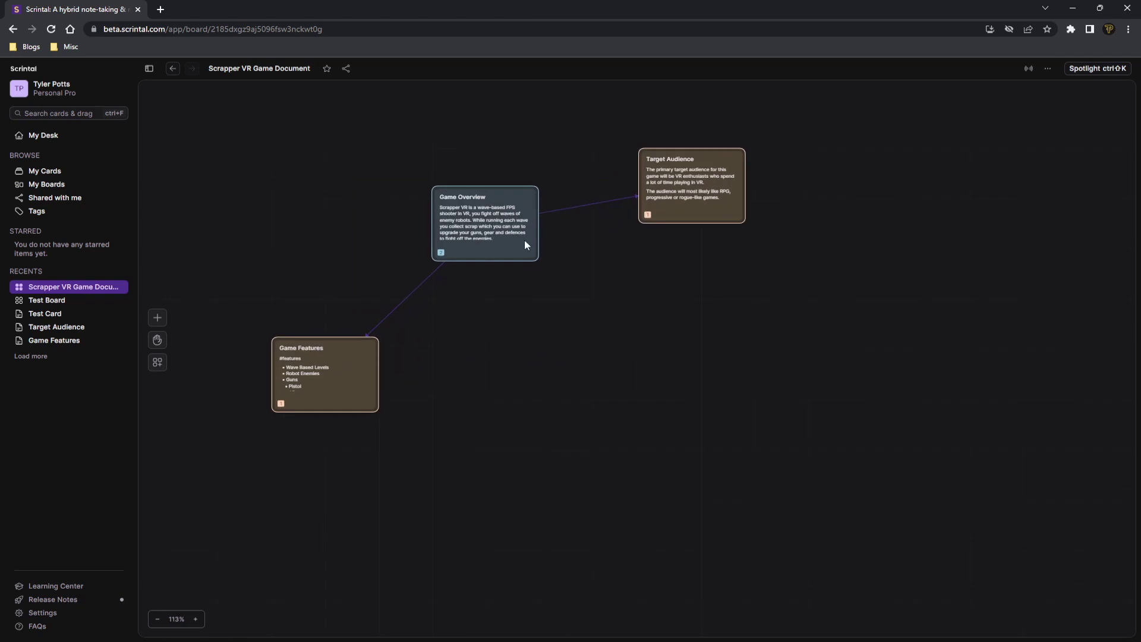
{"action": "left_click_drag", "start_coordinate": [469, 217], "coordinate": [521, 293]}
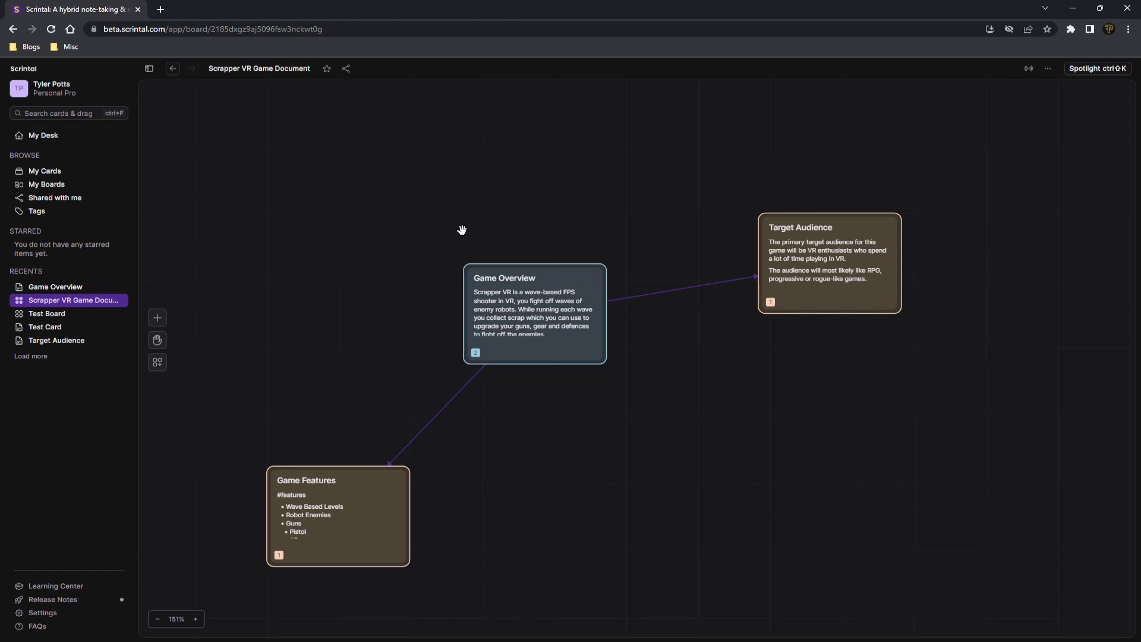
Review the board's Share dialog and its Publish tab's read-only description, then close it
{"action": "left_click", "coordinate": [345, 68]}
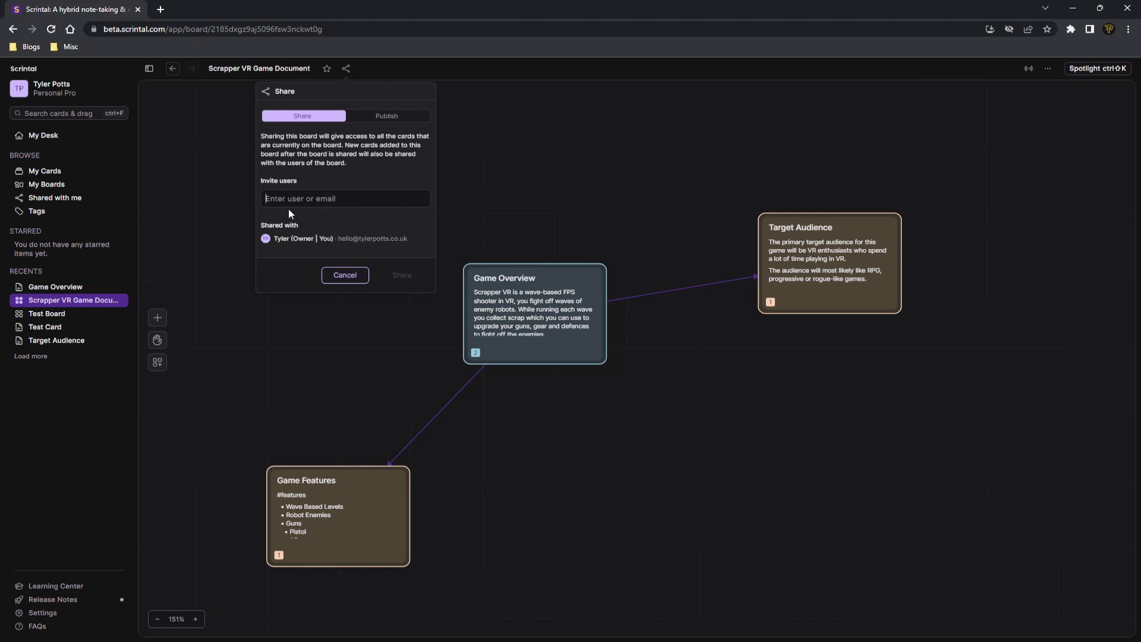
{"action": "left_click", "coordinate": [384, 117]}
{"action": "left_click_drag", "start_coordinate": [356, 141], "coordinate": [391, 141]}
{"action": "left_click", "coordinate": [414, 143]}
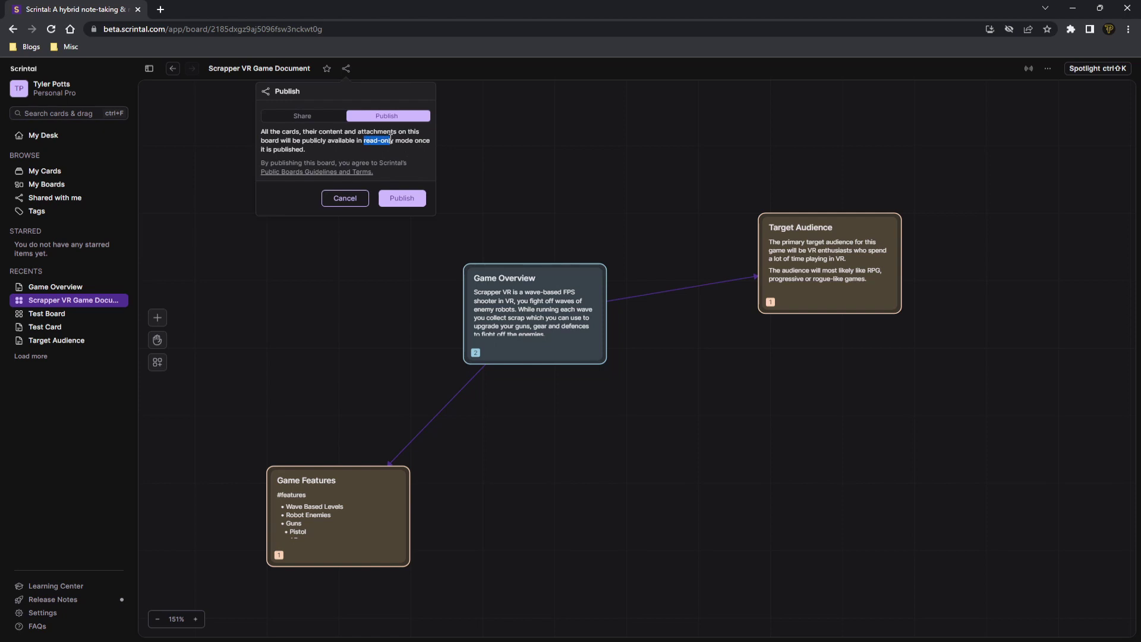
{"action": "left_click", "coordinate": [395, 143]}
{"action": "left_click_drag", "start_coordinate": [326, 151], "coordinate": [263, 130]}
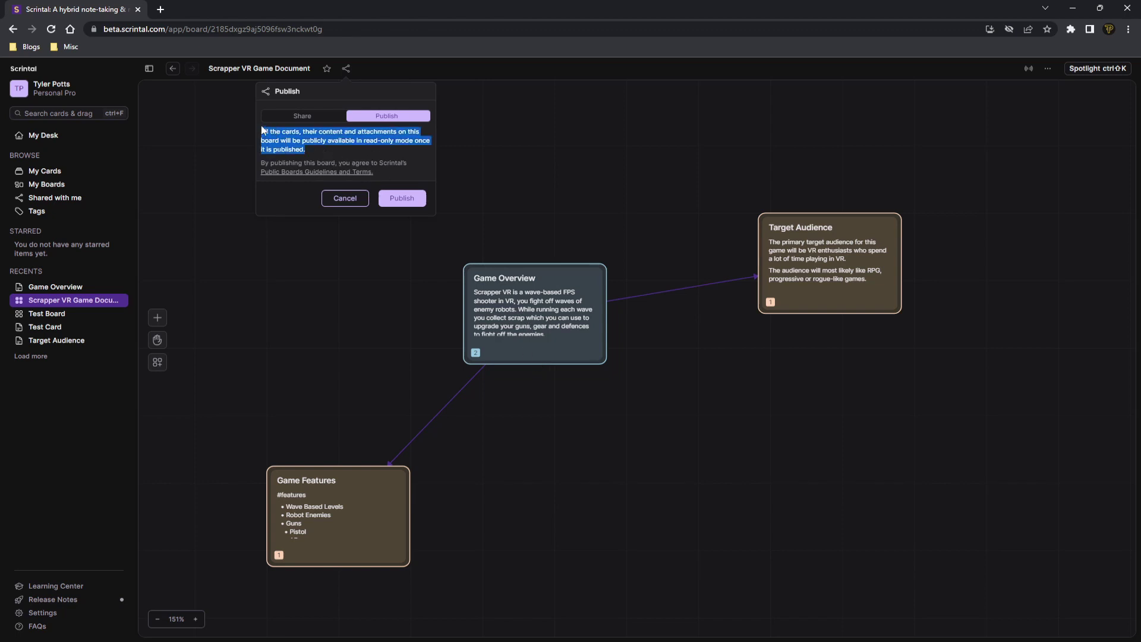
{"action": "left_click", "coordinate": [264, 130]}
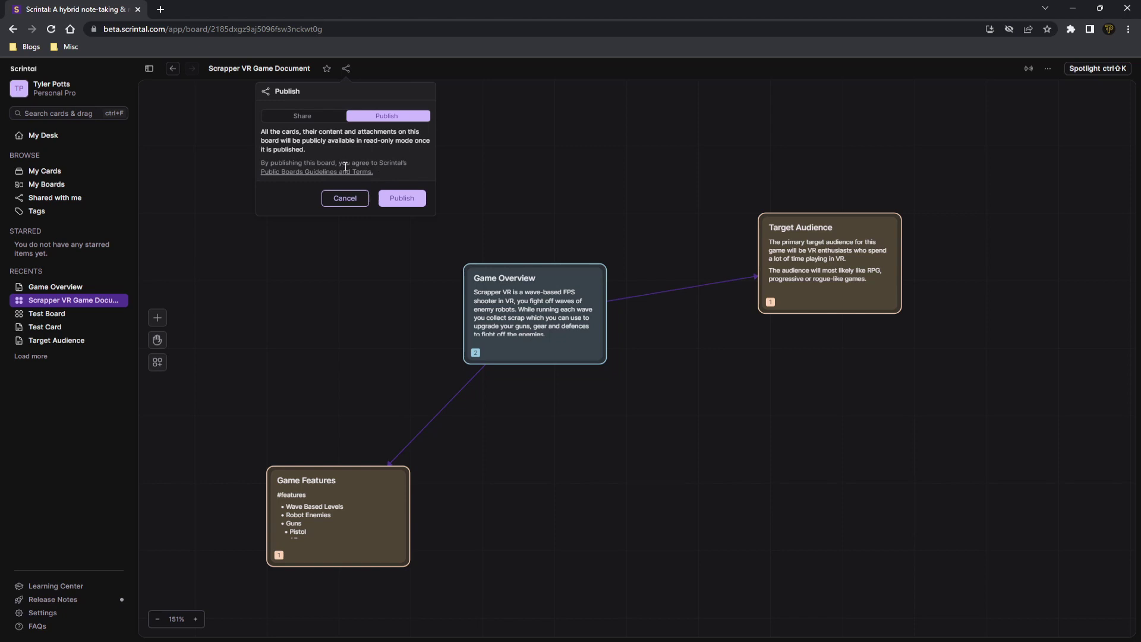
{"action": "left_click", "coordinate": [347, 119]}
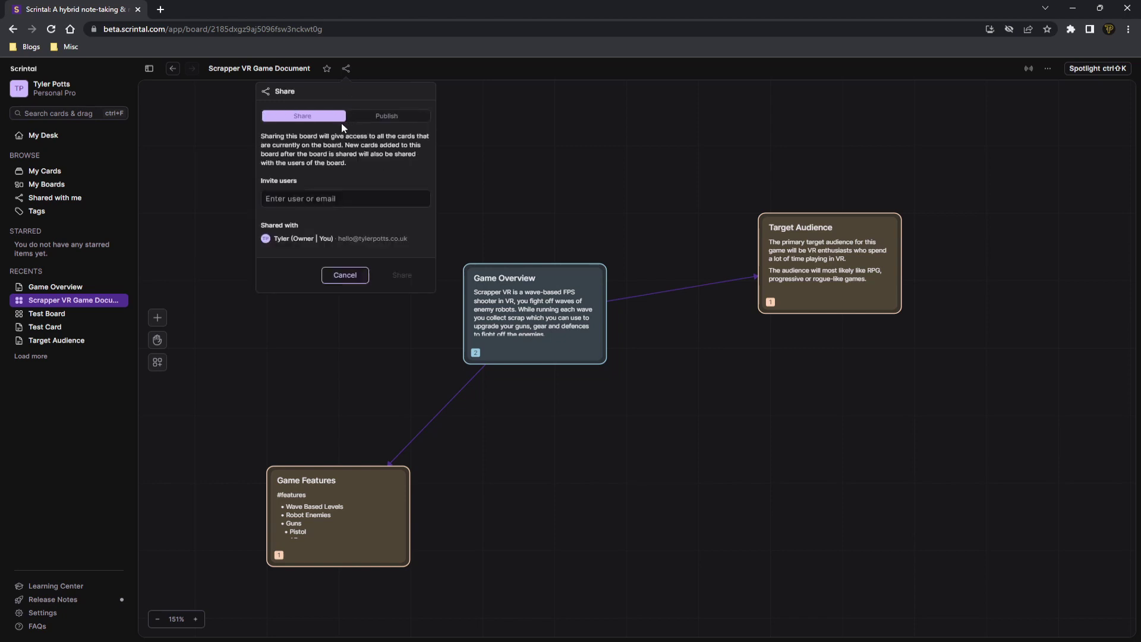
{"action": "left_click", "coordinate": [346, 69]}
Open the Game Overview card's Share dialog from its context menu, then close it
{"action": "right_click", "coordinate": [493, 301]}
{"action": "left_click", "coordinate": [542, 374]}
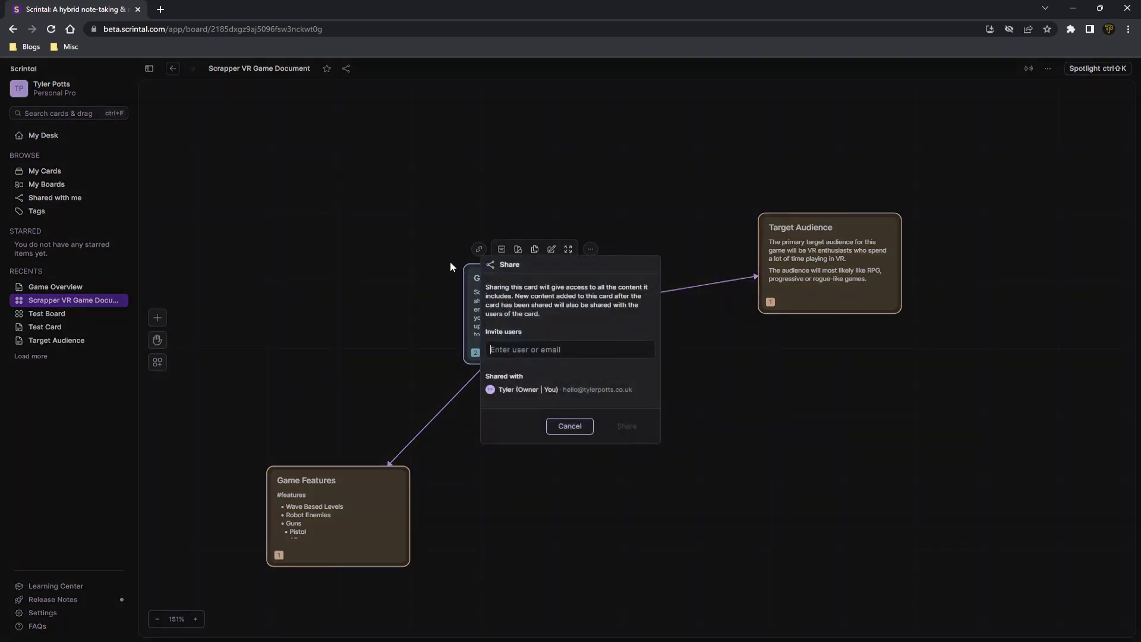
{"action": "left_click", "coordinate": [435, 298]}
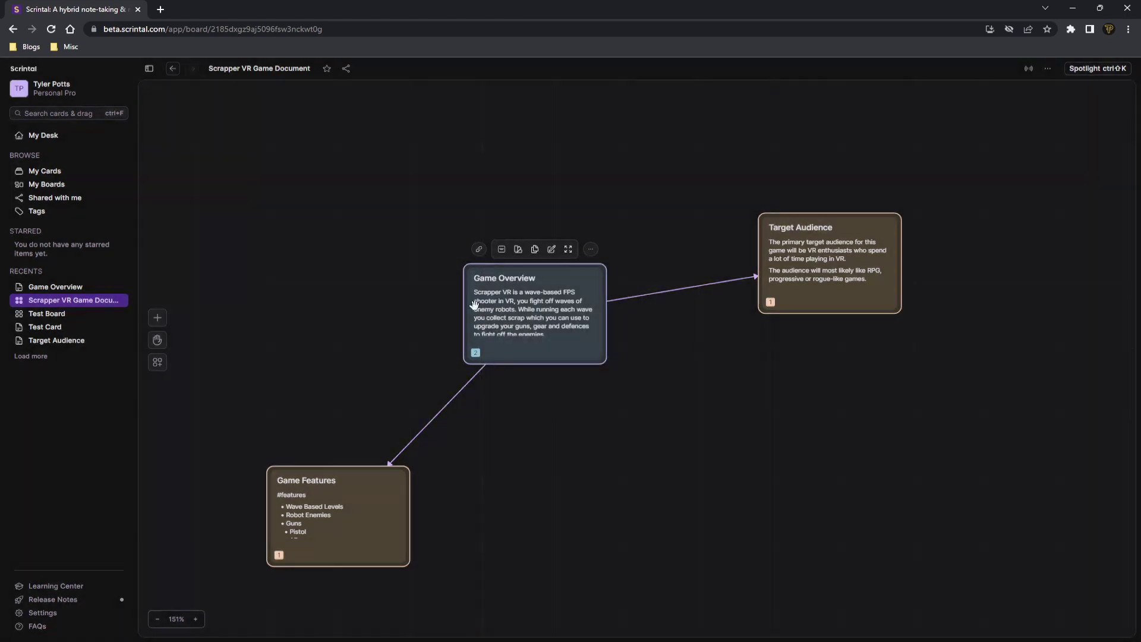